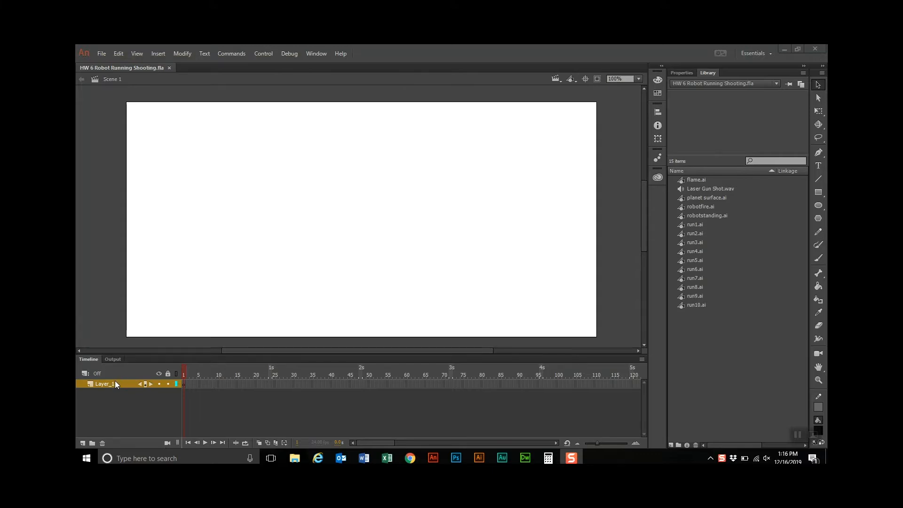
Rename the first layer as Planet and place planet surface.ai from the library on the stage
double_click(102, 383)
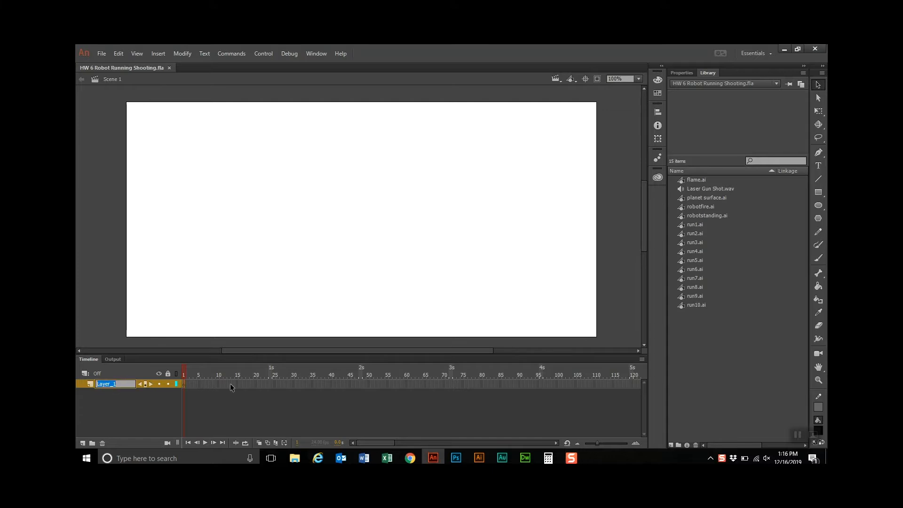
type("Planet")
key("Return")
left_click(710, 199)
left_click_drag(747, 121, 365, 195)
Centre the planet background vertically and horizontally on the stage, and nudge it slightly right to cover the stage's right edge
left_click(657, 112)
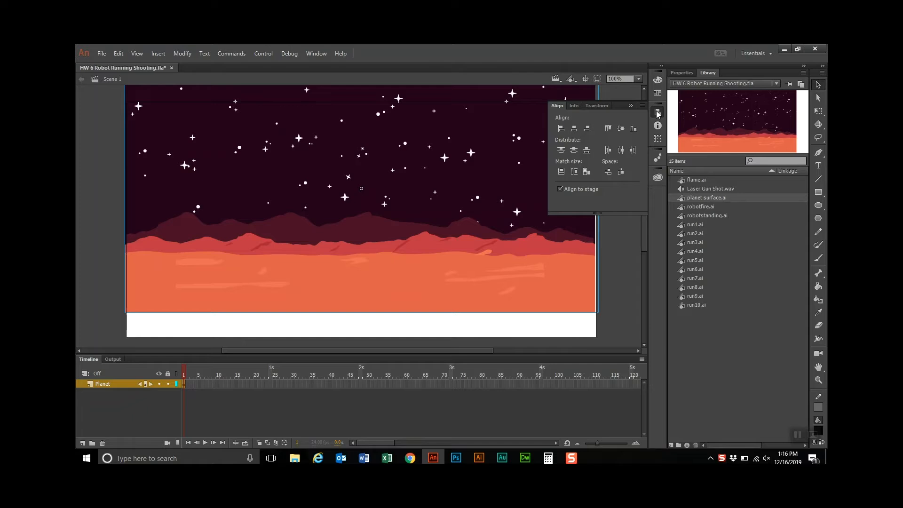
left_click(621, 128)
left_click(574, 129)
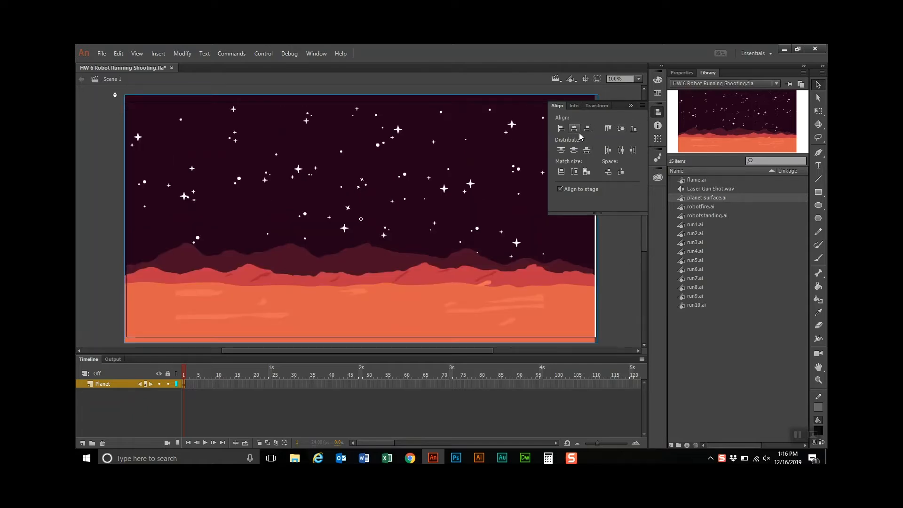
left_click(628, 228)
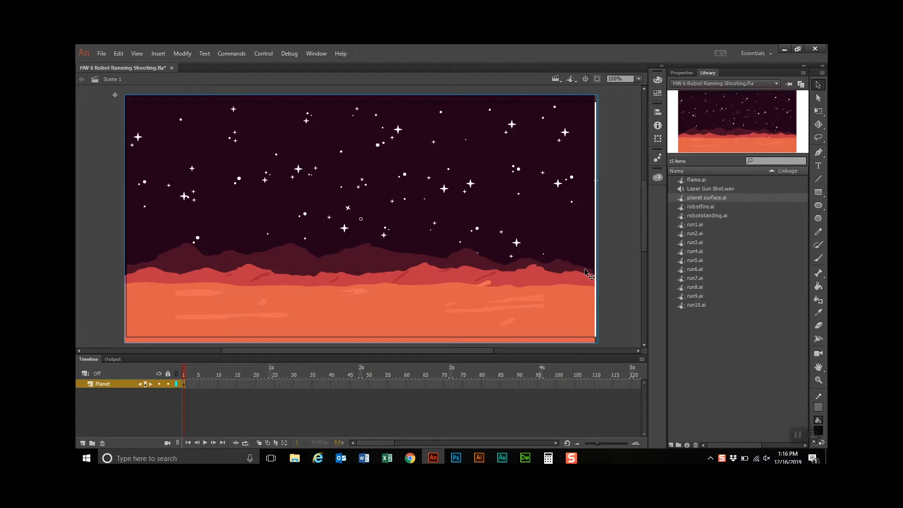
key("Right")
key("Right")
key("Right")
key("Right")
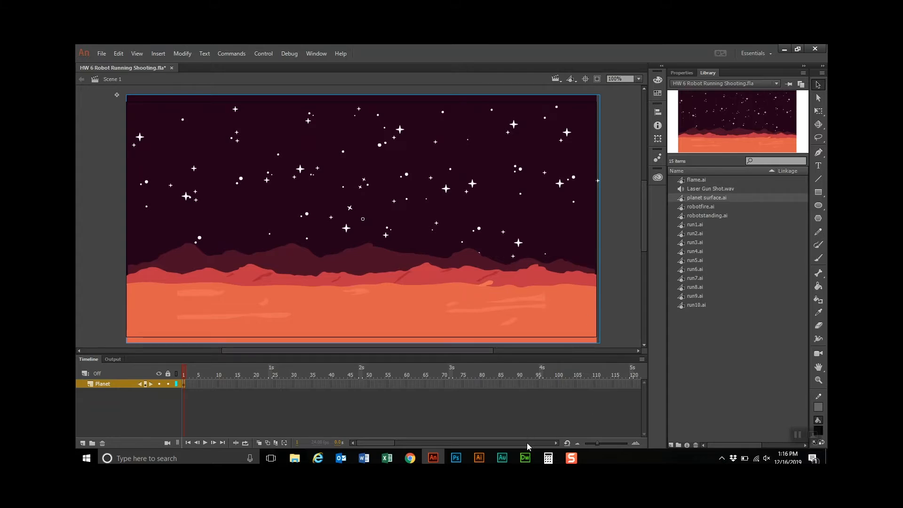
Insert a keyframe at frame 335 of the Planet layer and lock the layer
left_click(456, 441)
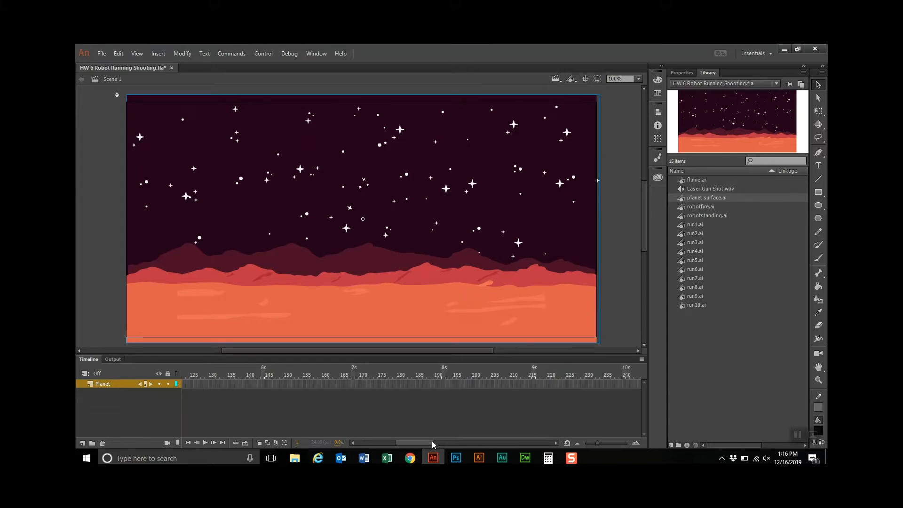
left_click_drag(439, 441, 474, 442)
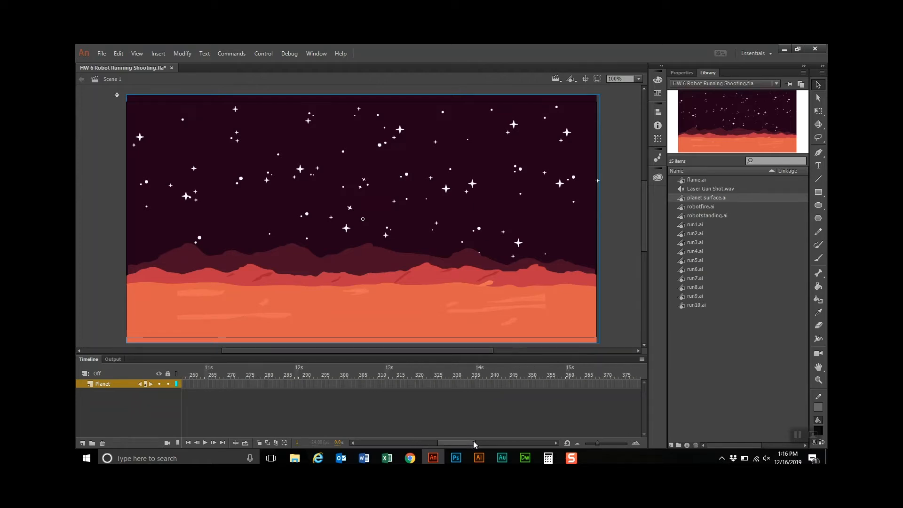
left_click(476, 385)
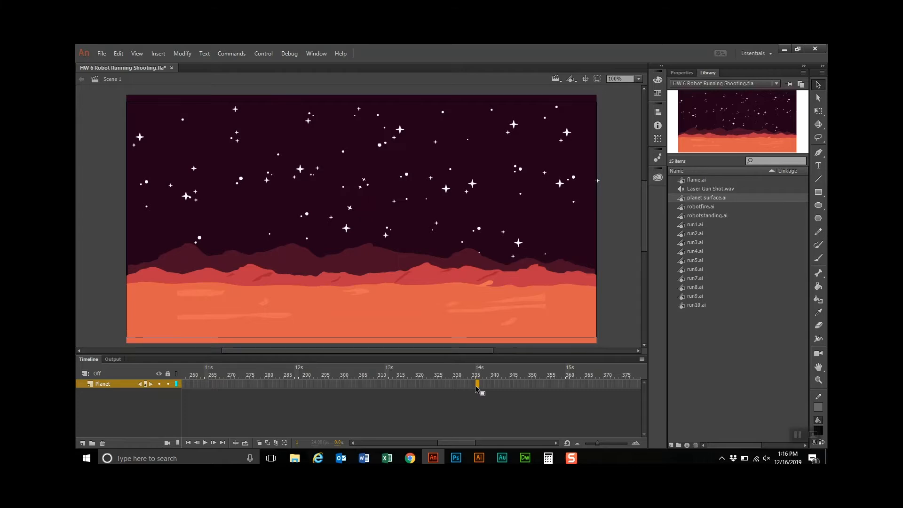
right_click(476, 386)
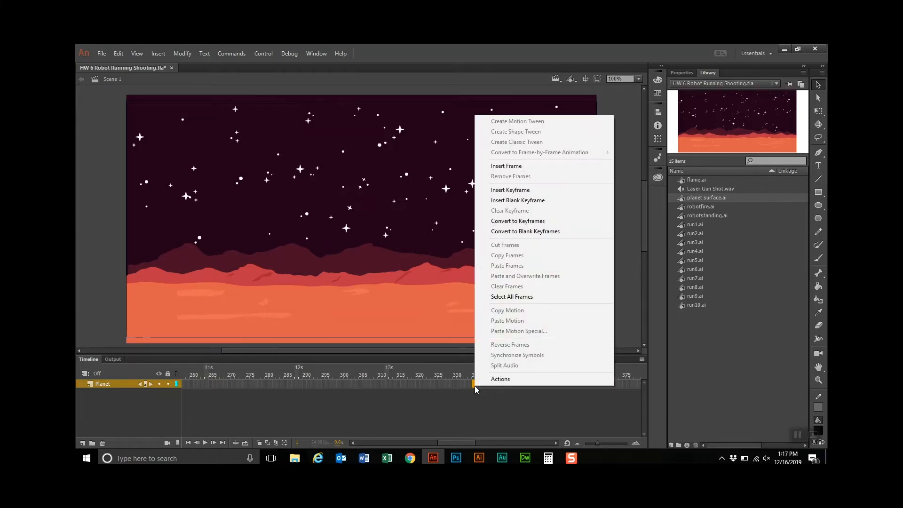
left_click(513, 190)
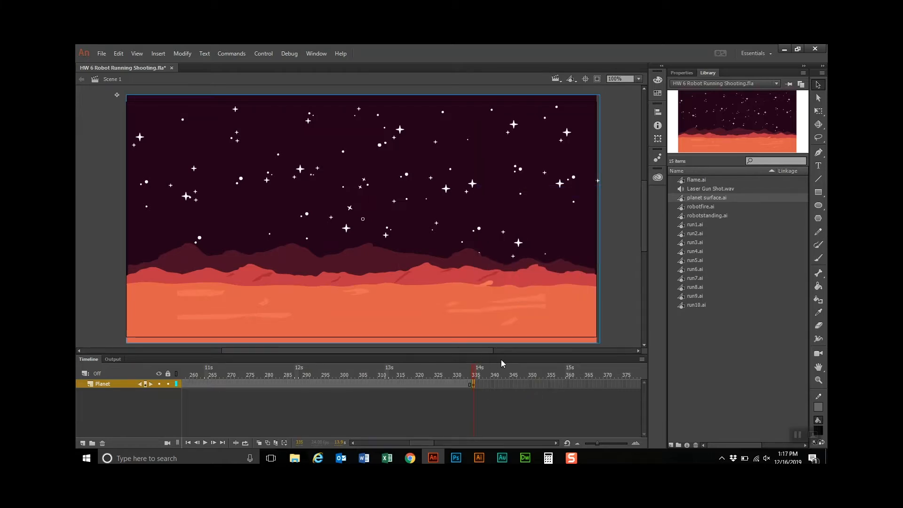
left_click(168, 384)
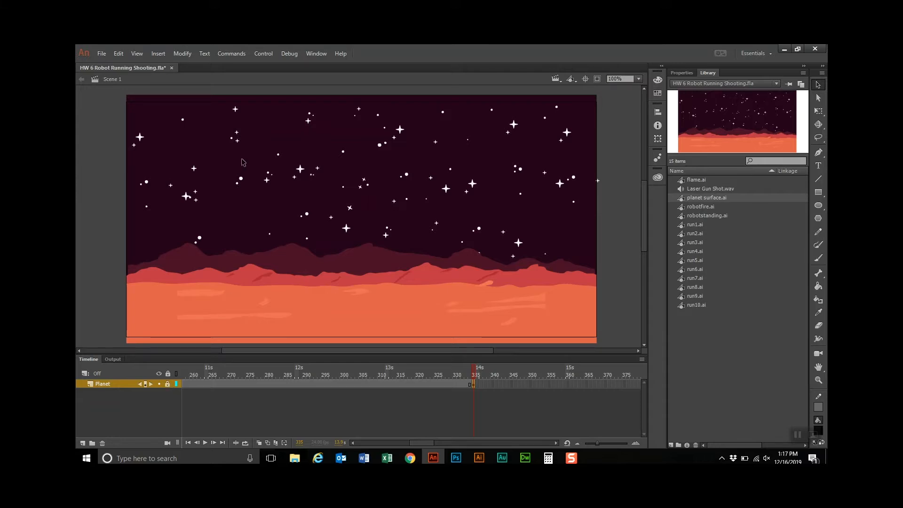
Create a new movie clip symbol named RobotRun and rename its layer as run
left_click(157, 55)
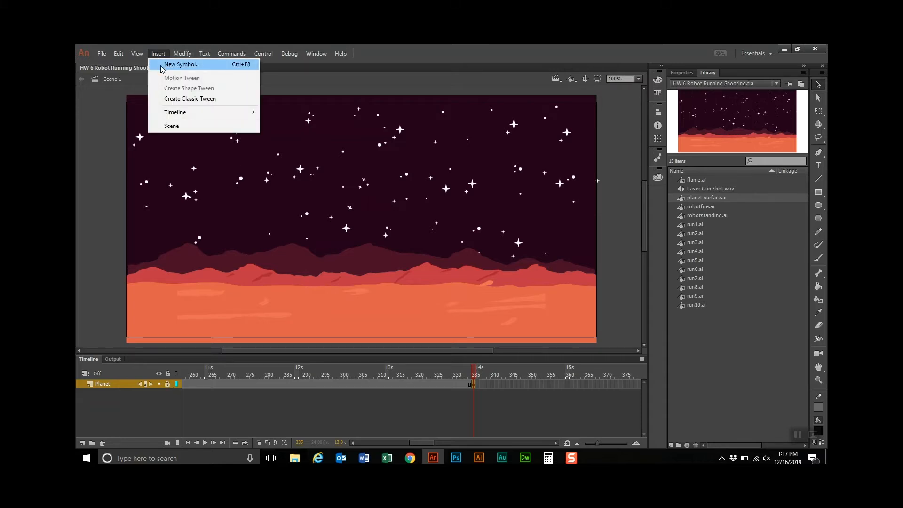
left_click(160, 64)
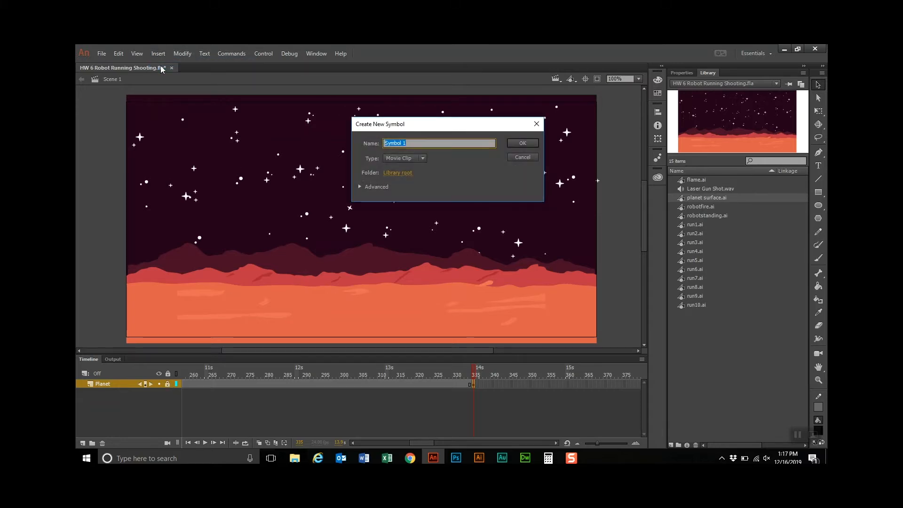
type("RobotRun")
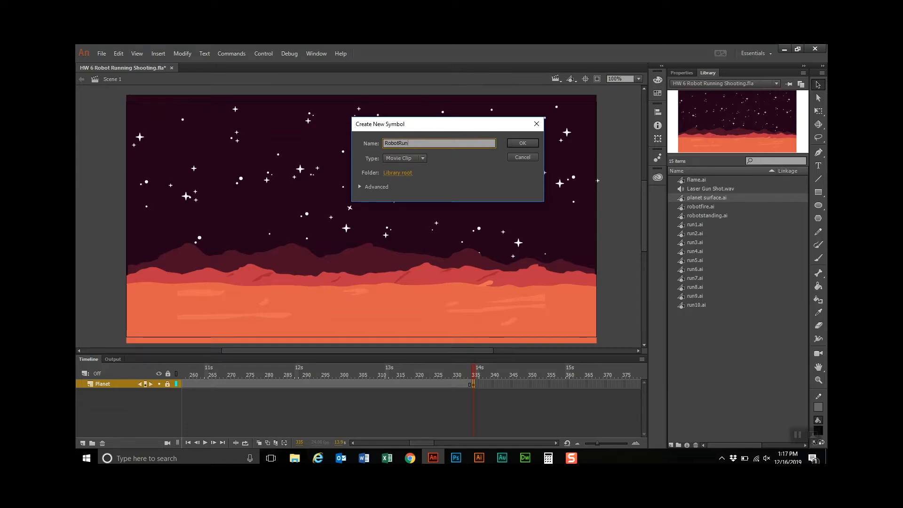
left_click(528, 143)
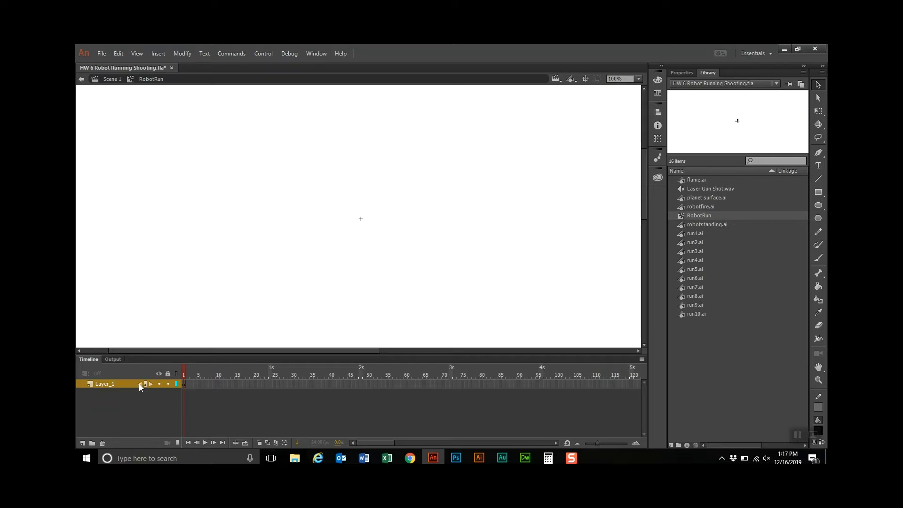
double_click(97, 384)
type("run")
key("Return")
Place run1.ai in the RobotRun symbol and centre it horizontally and vertically on the registration point
left_click(697, 234)
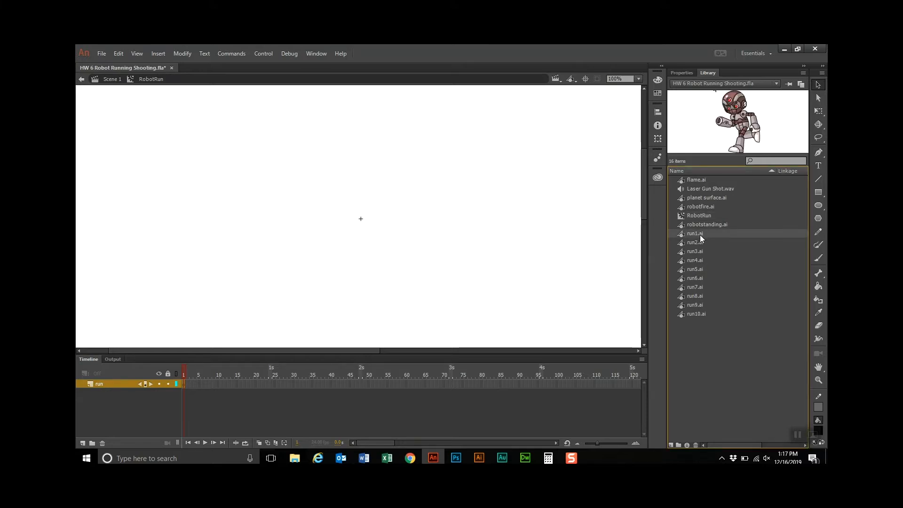
left_click_drag(700, 235, 360, 219)
left_click(657, 112)
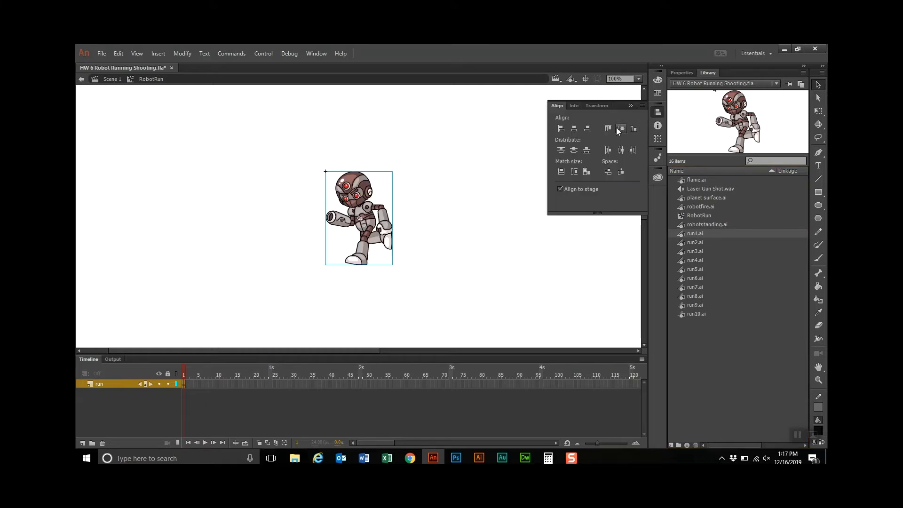
left_click(574, 128)
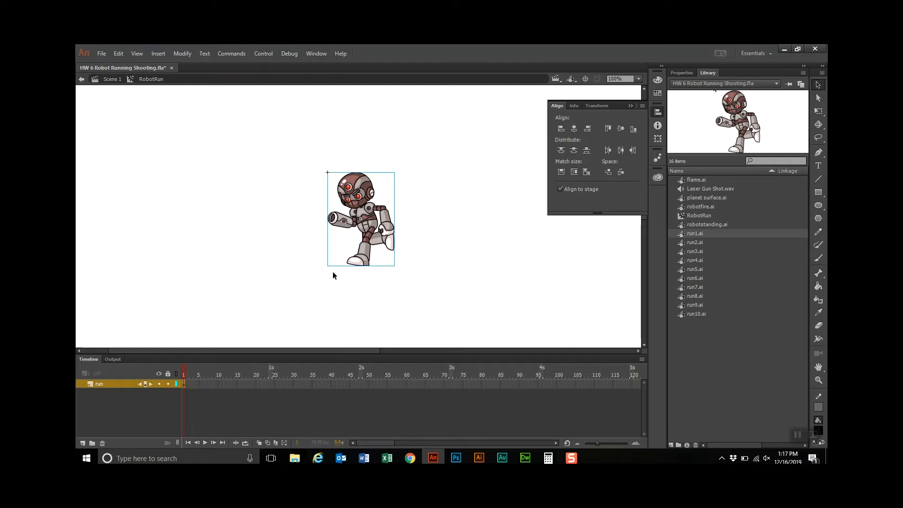
Insert a keyframe at frame 3 of the run layer and swap its robot image for run2.ai
left_click(191, 387)
right_click(191, 387)
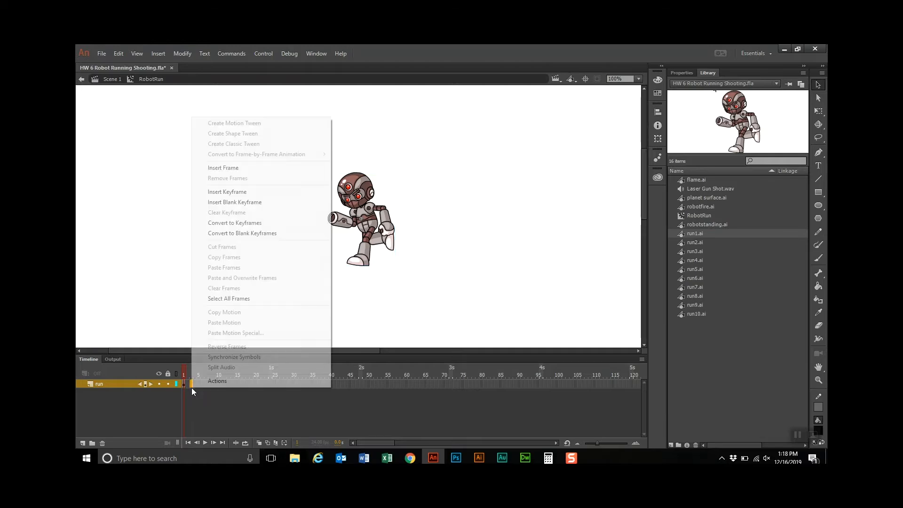
left_click(248, 193)
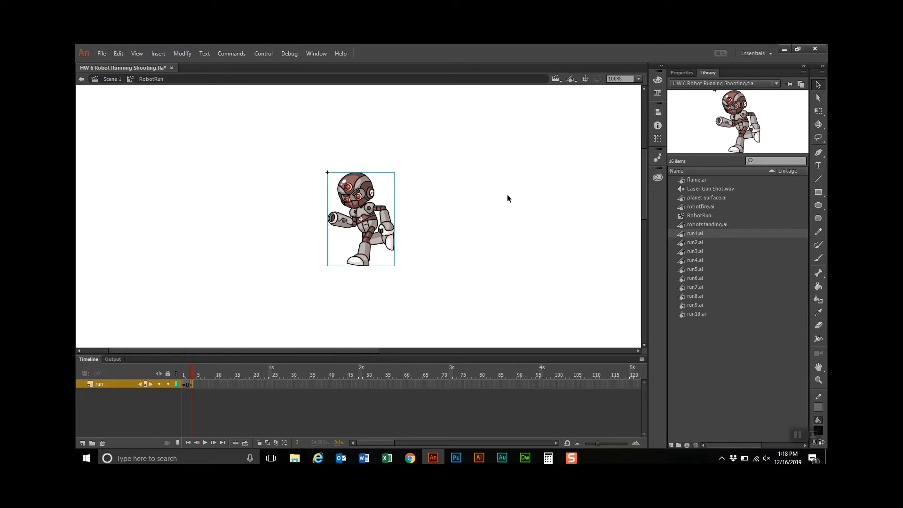
left_click(681, 73)
left_click(777, 116)
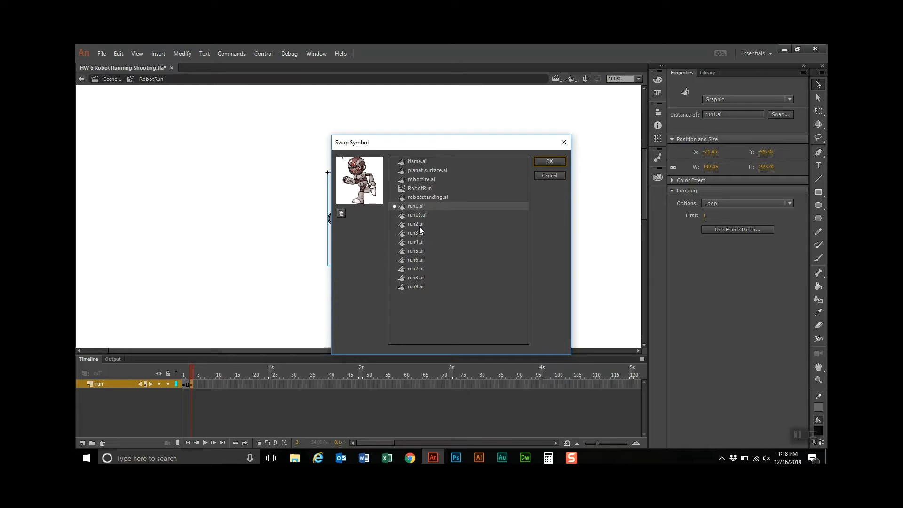
double_click(419, 226)
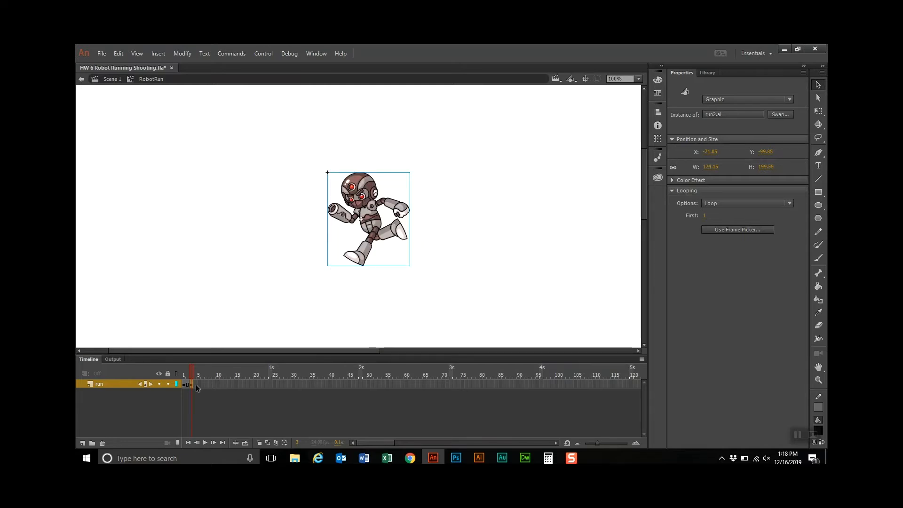
Insert a keyframe at frame 5 of the run layer and swap its robot image for run3.ai
left_click(199, 387)
right_click(199, 387)
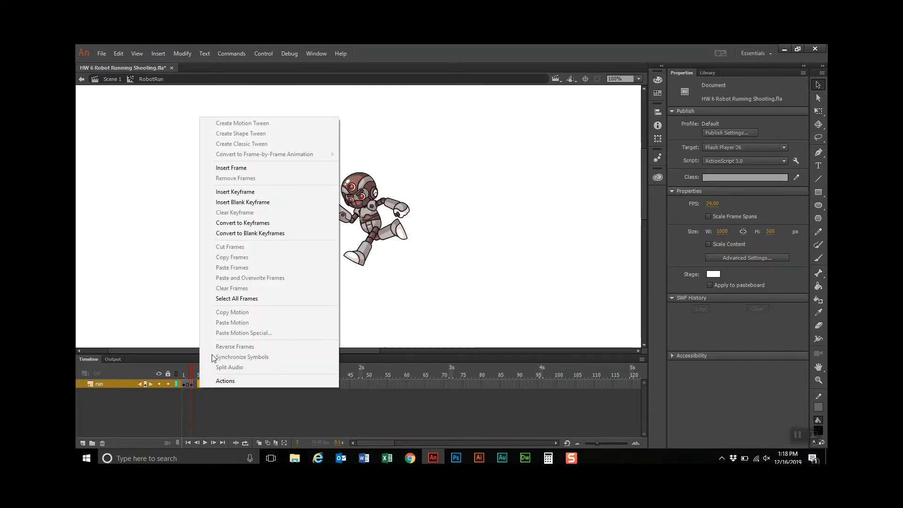
left_click(256, 192)
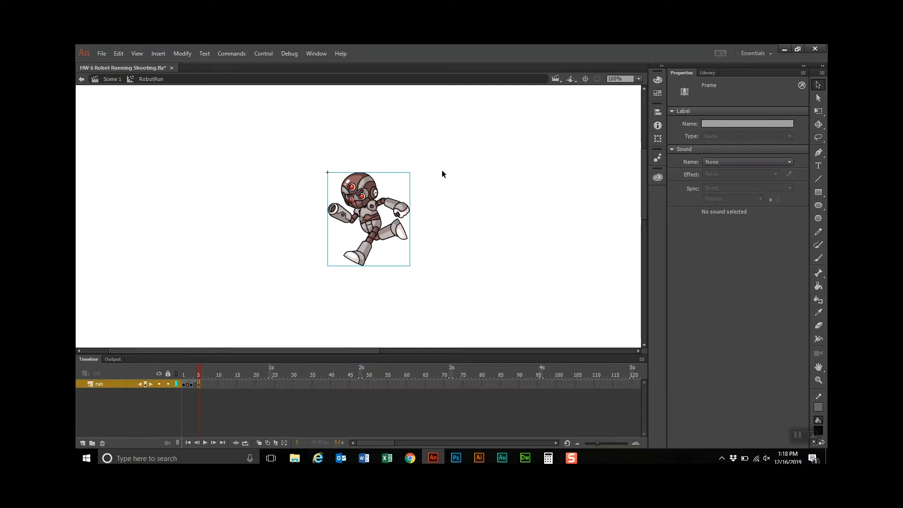
left_click(778, 115)
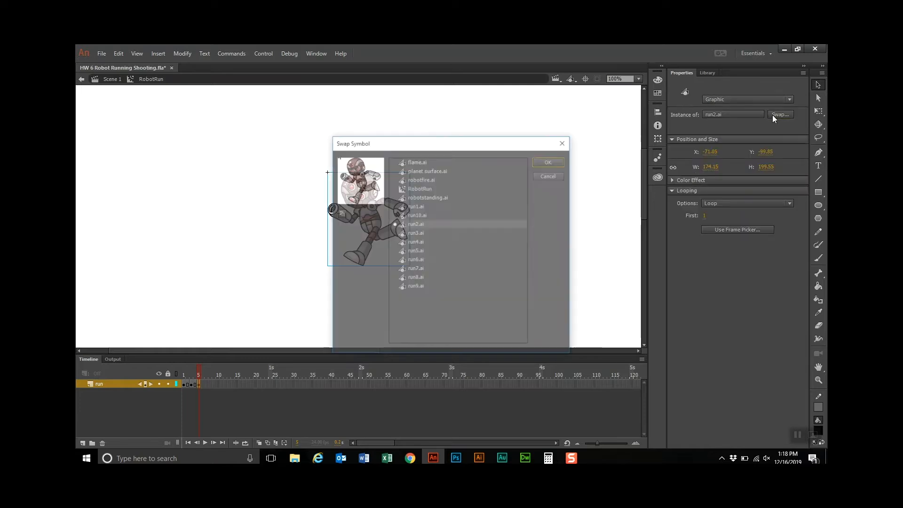
left_click(414, 234)
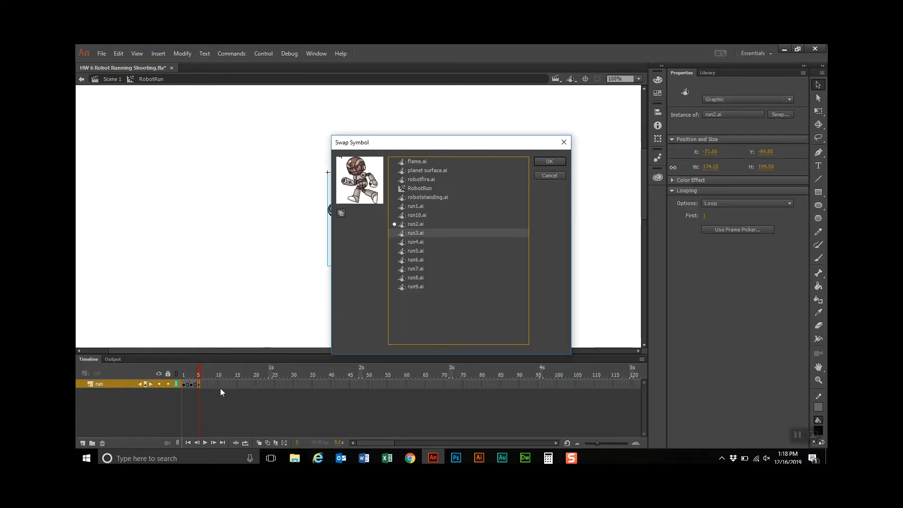
left_click(205, 385)
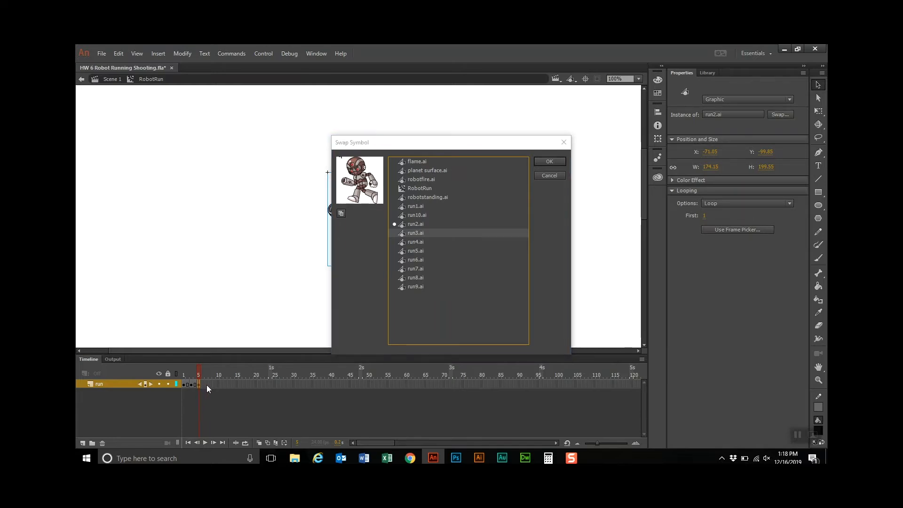
left_click(542, 163)
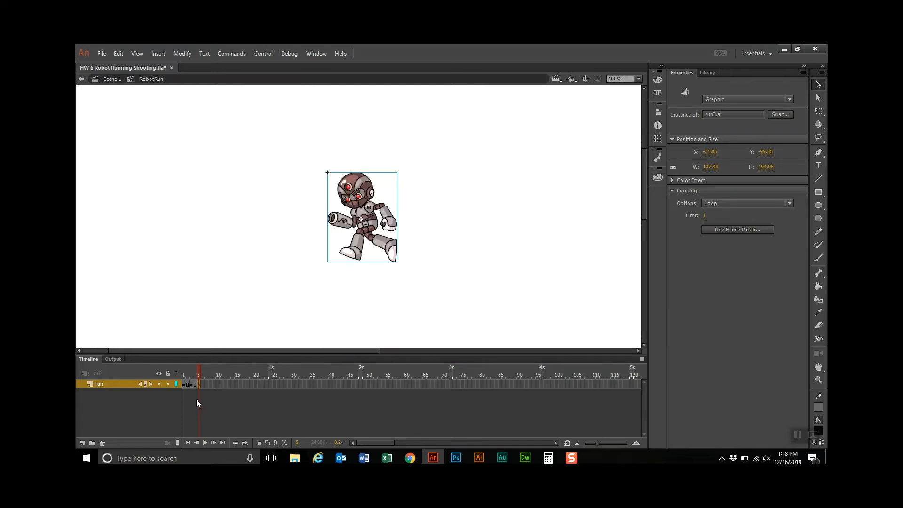
Insert a keyframe at frame 7 of the run layer and swap its robot image for run4.ai
left_click(209, 385)
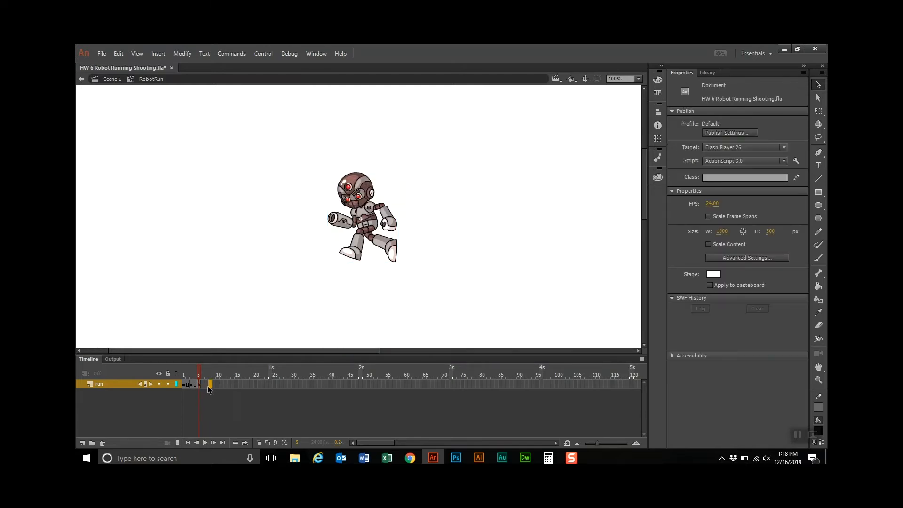
right_click(207, 386)
left_click(242, 192)
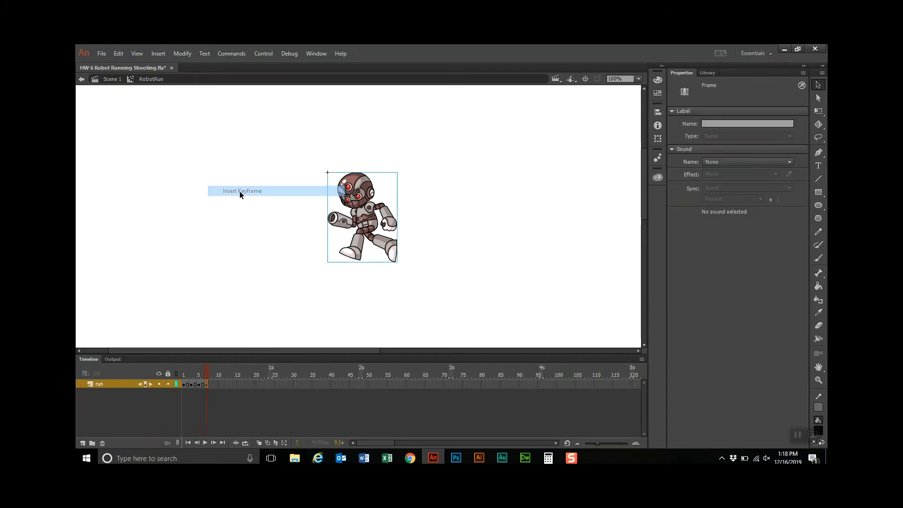
left_click(370, 211)
left_click(789, 115)
double_click(413, 243)
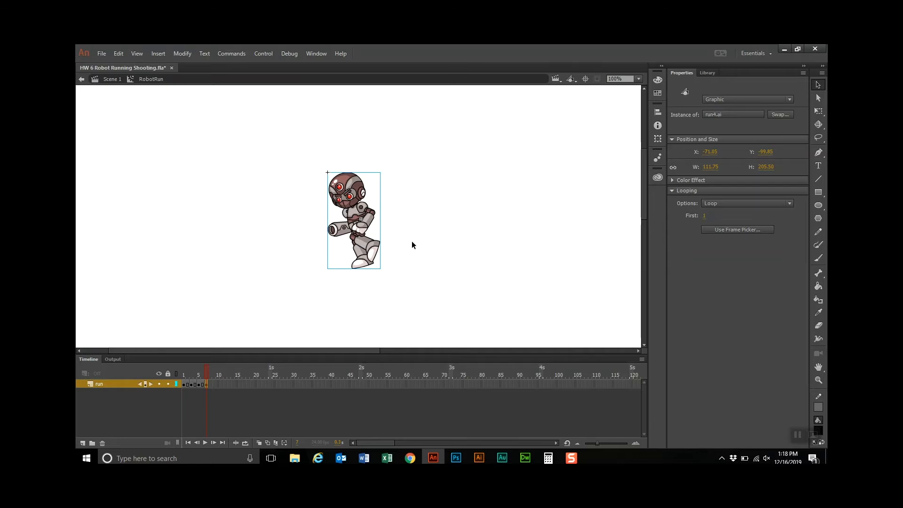
Insert a keyframe at frame 9 of the run layer and swap its robot image for run5.ai
left_click(215, 384)
right_click(215, 384)
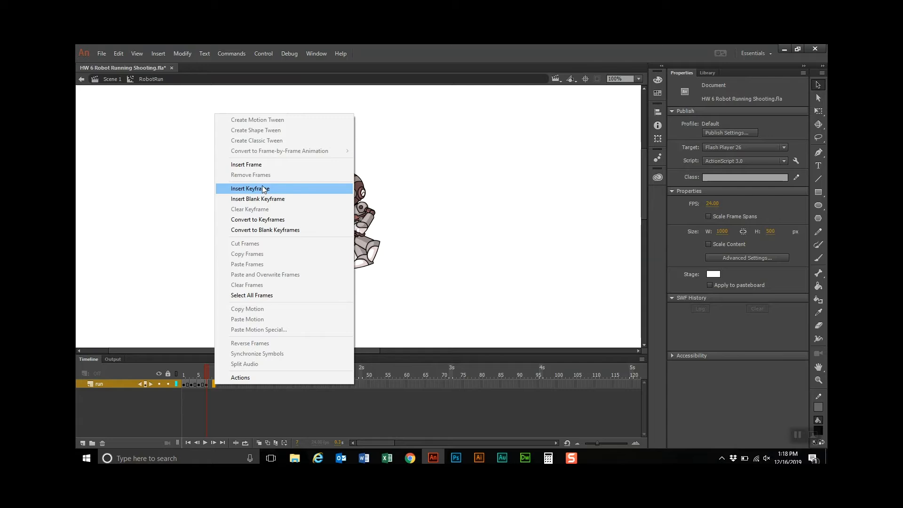
left_click(263, 189)
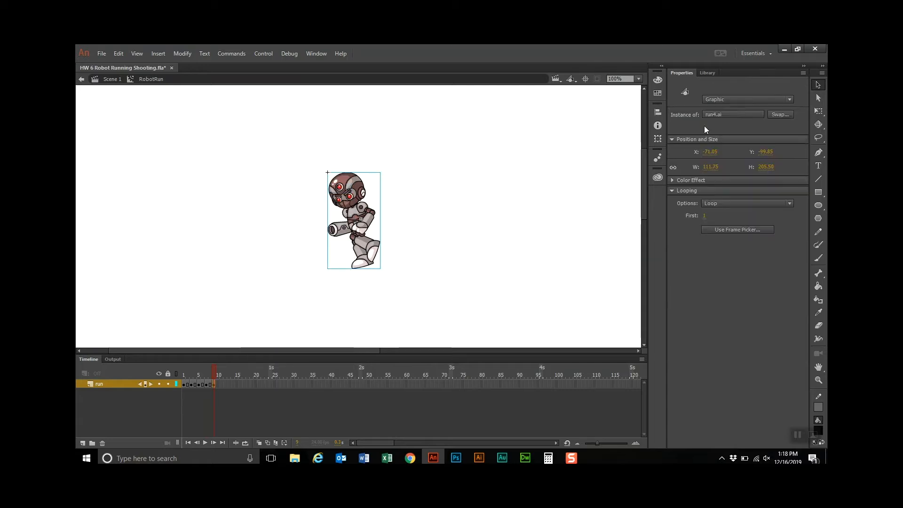
left_click(782, 115)
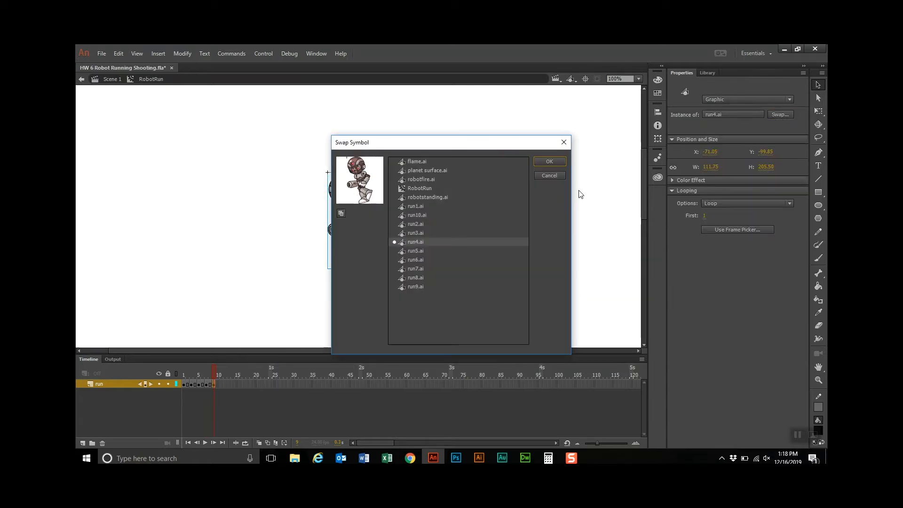
double_click(423, 249)
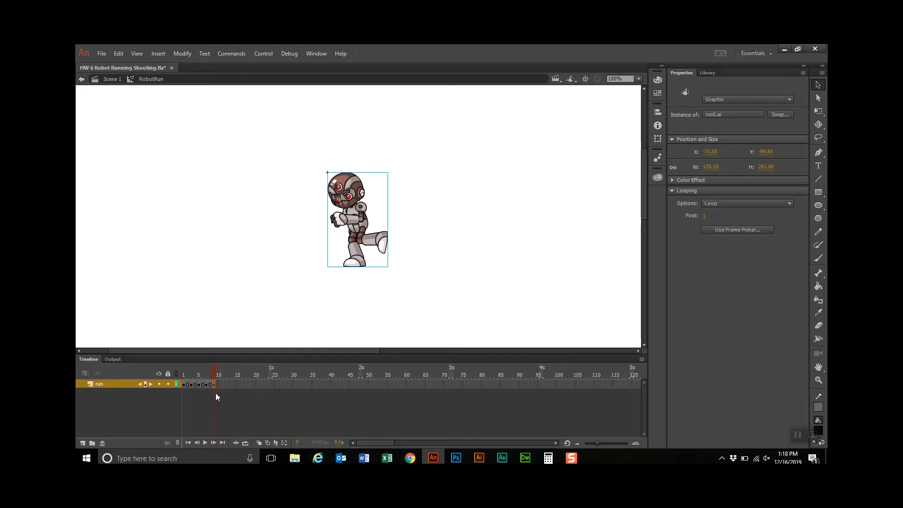
Insert a keyframe at frame 11 of the run layer and swap its robot image for run6.ai
left_click(221, 384)
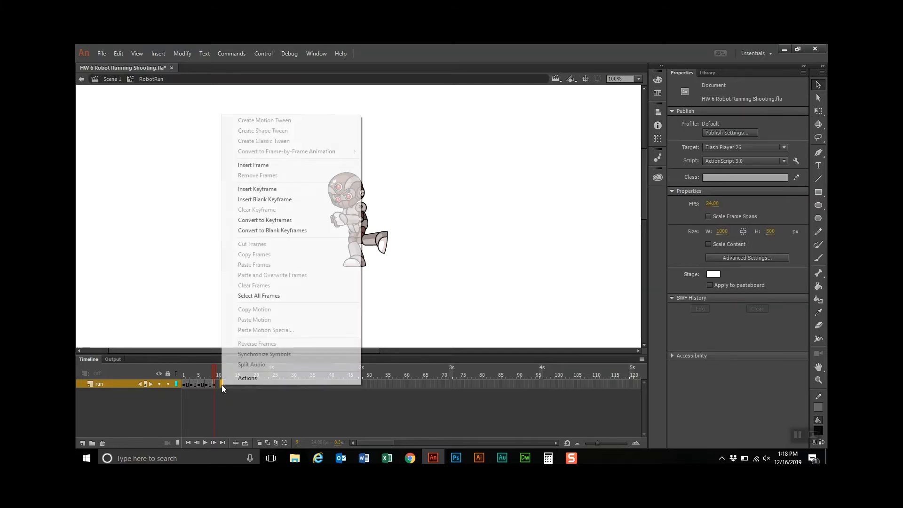
right_click(222, 384)
left_click(257, 188)
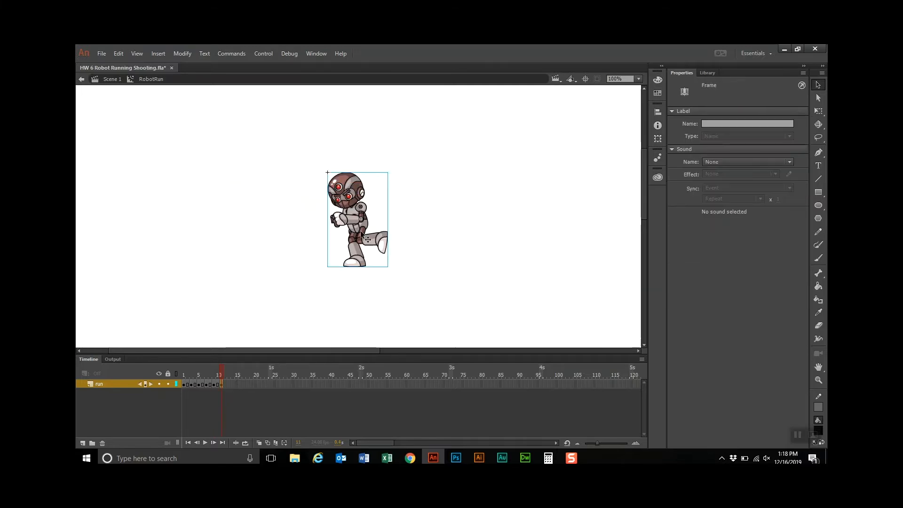
left_click(787, 116)
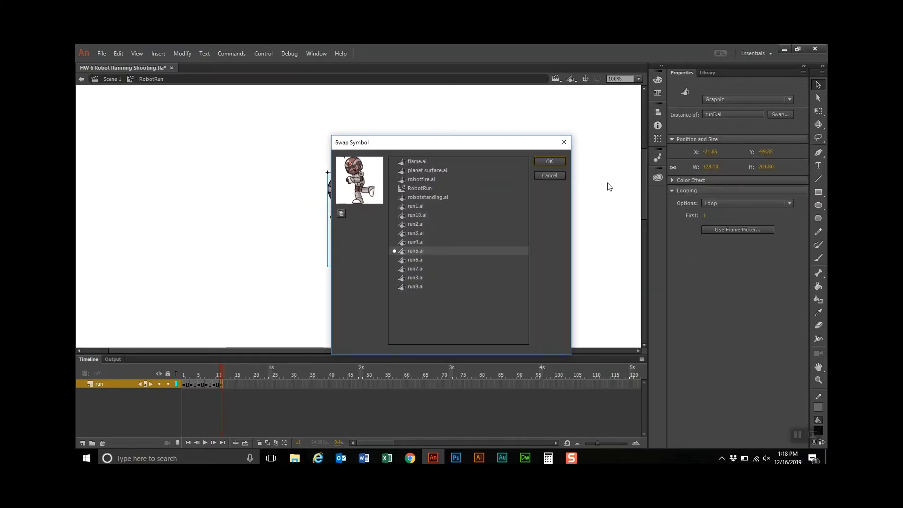
double_click(408, 259)
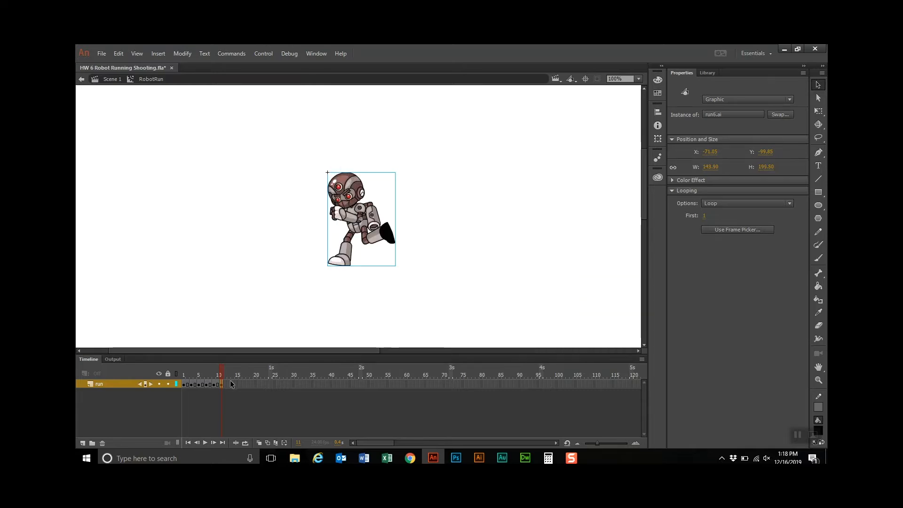
Insert a keyframe at frame 13 of the run layer and swap its robot image for run7.ai
left_click(228, 386)
right_click(228, 386)
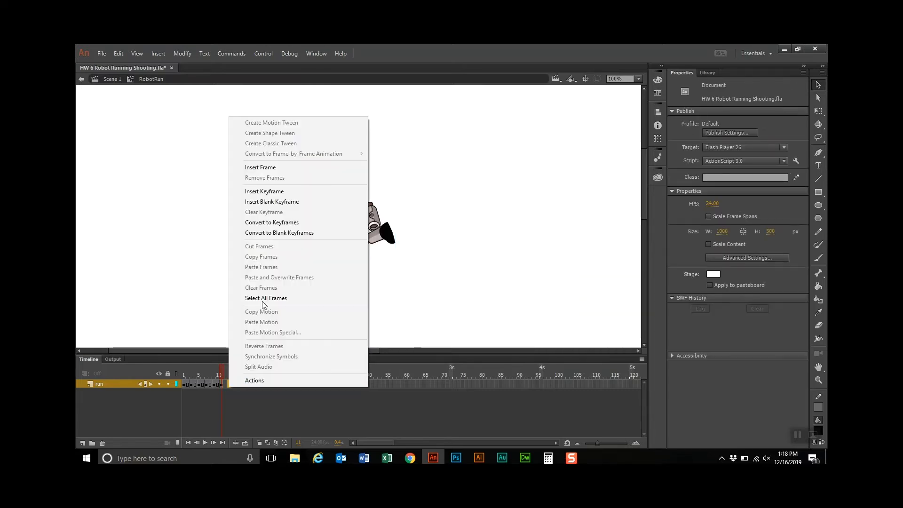
left_click(289, 192)
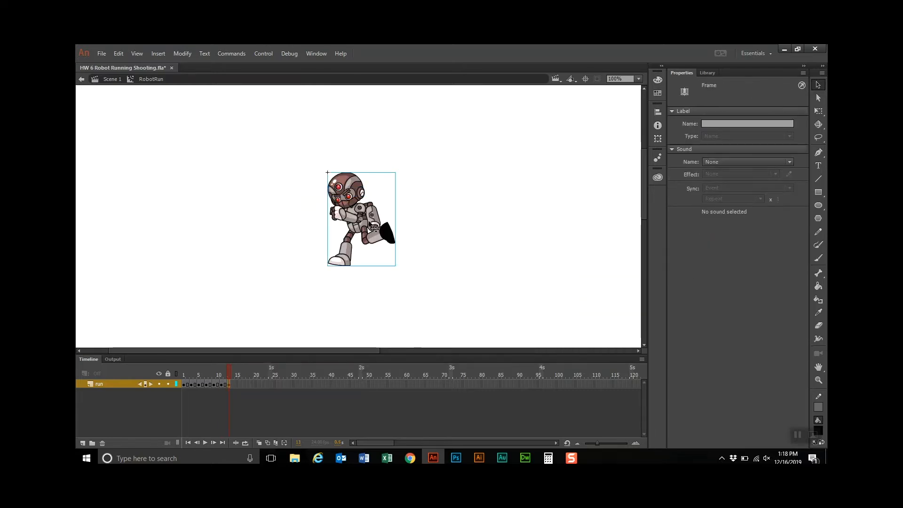
left_click(783, 115)
double_click(420, 267)
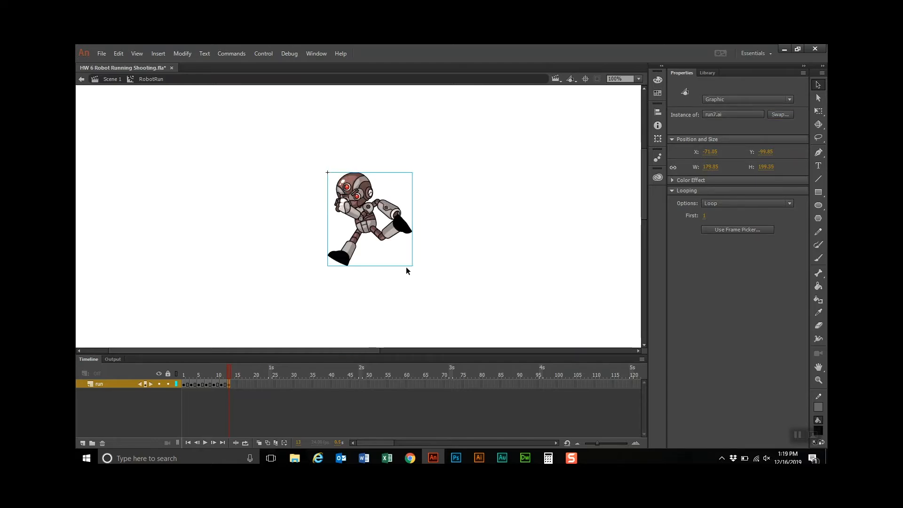
Insert a keyframe at frame 15 of the run layer and swap its robot image for run8.ai
left_click(236, 385)
right_click(236, 385)
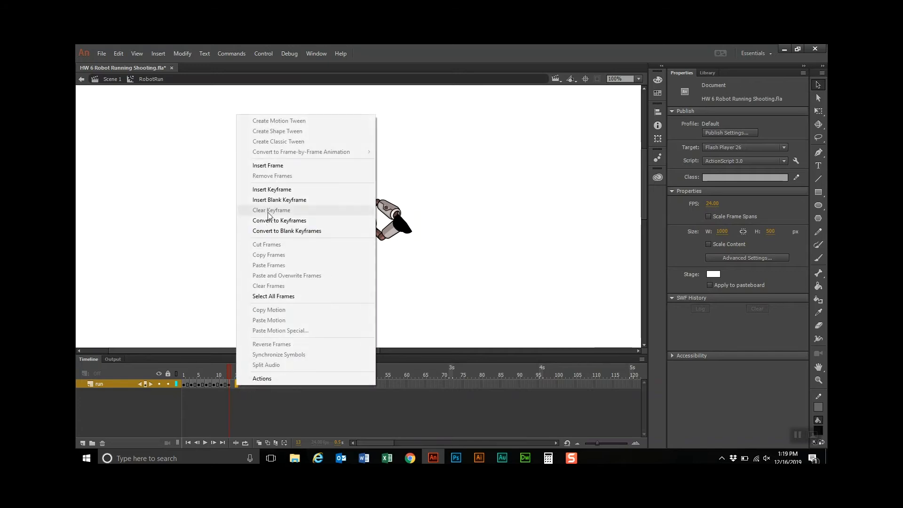
left_click(270, 190)
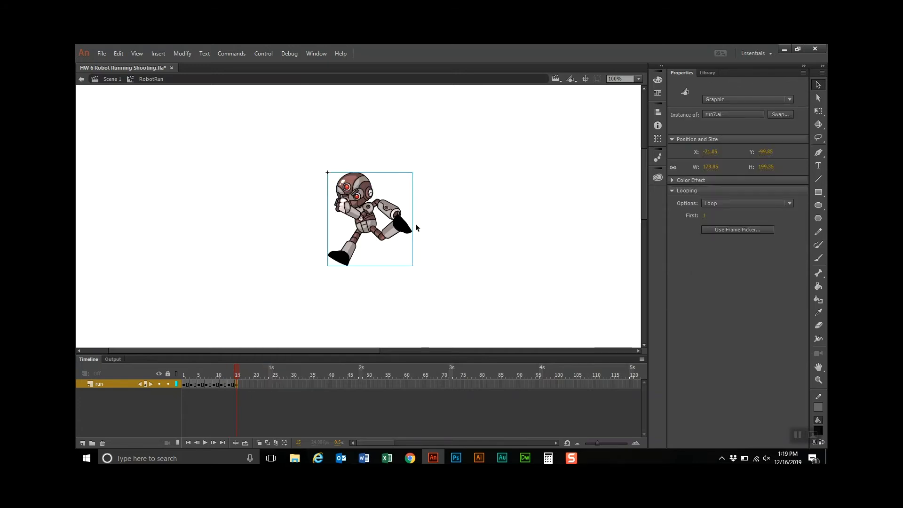
left_click(784, 114)
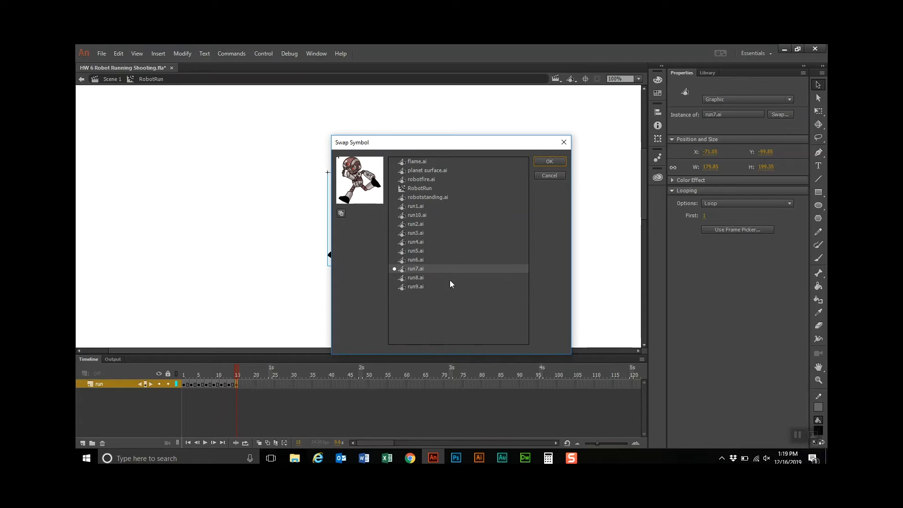
left_click(409, 277)
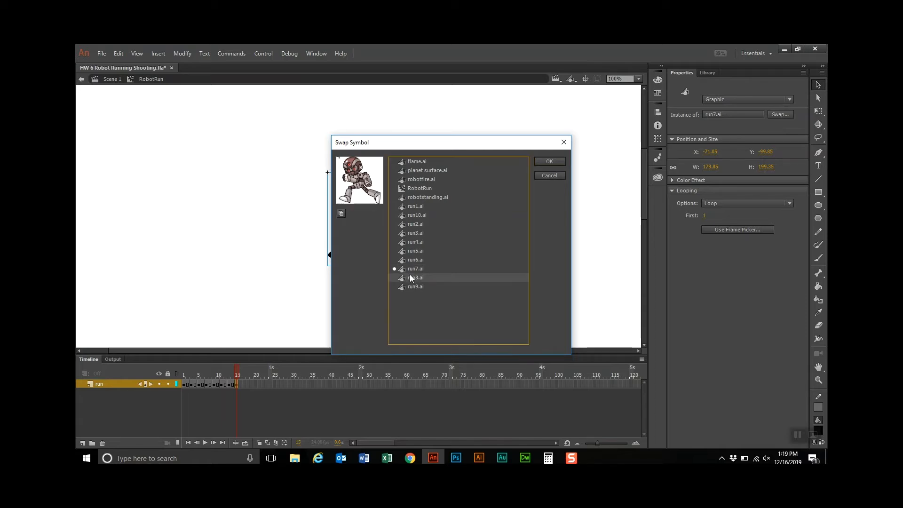
left_click(544, 162)
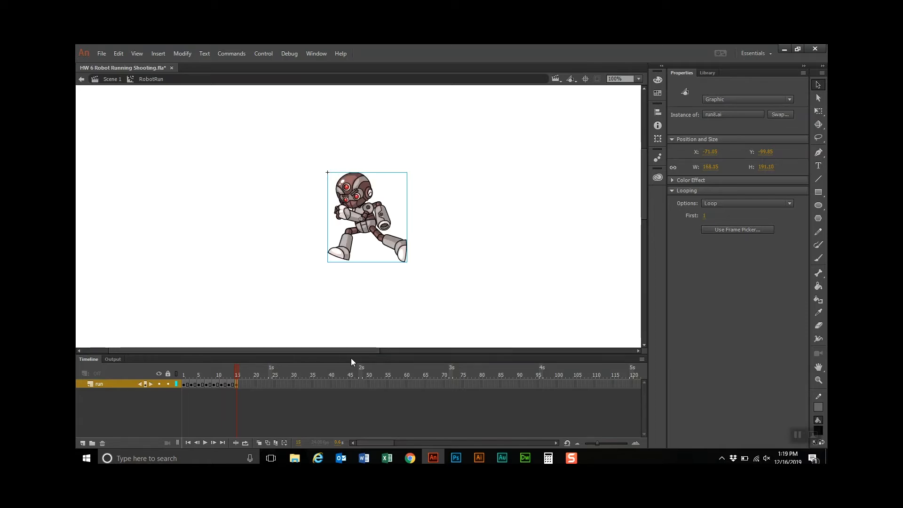
Insert a keyframe at frame 17 of the run layer and swap its robot image for run9.ai
right_click(244, 385)
left_click(278, 191)
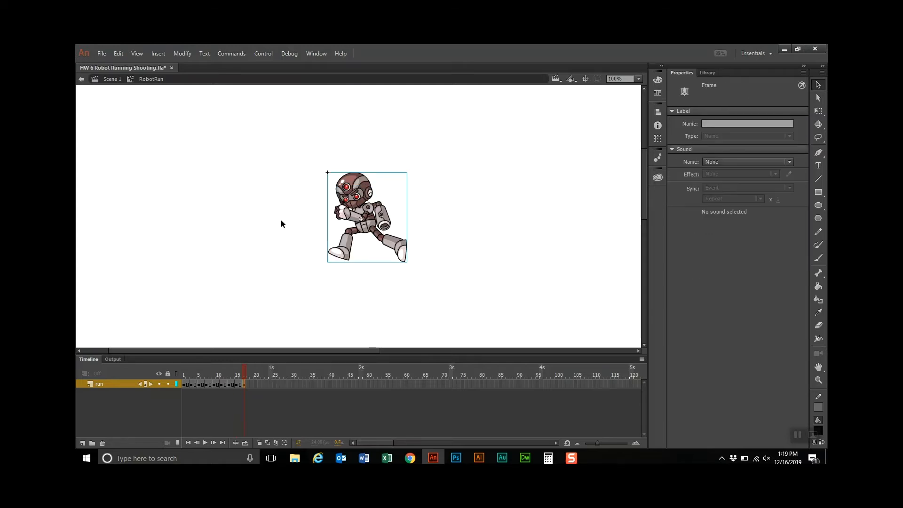
left_click(387, 236)
left_click(784, 112)
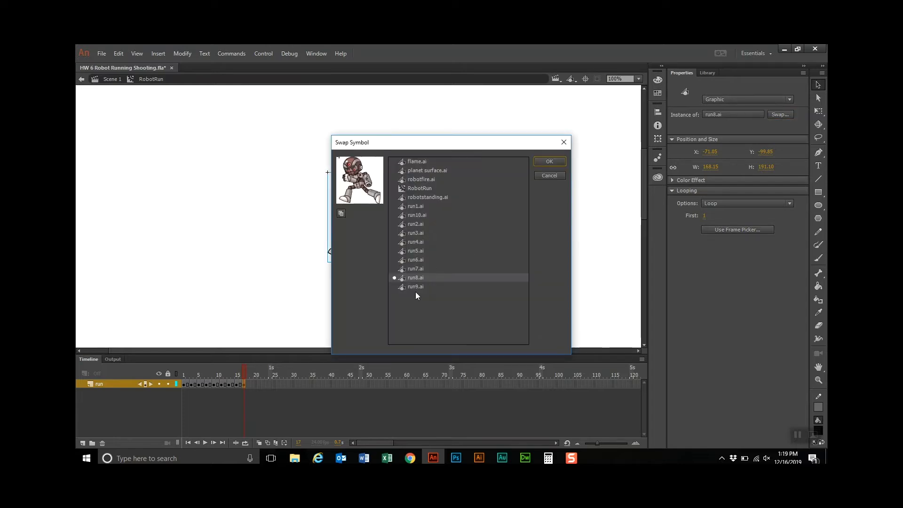
left_click(409, 287)
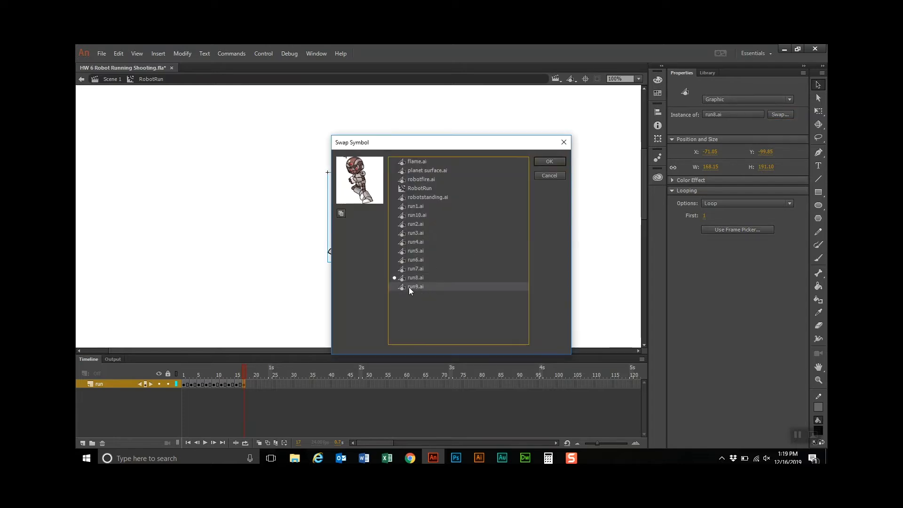
left_click(560, 161)
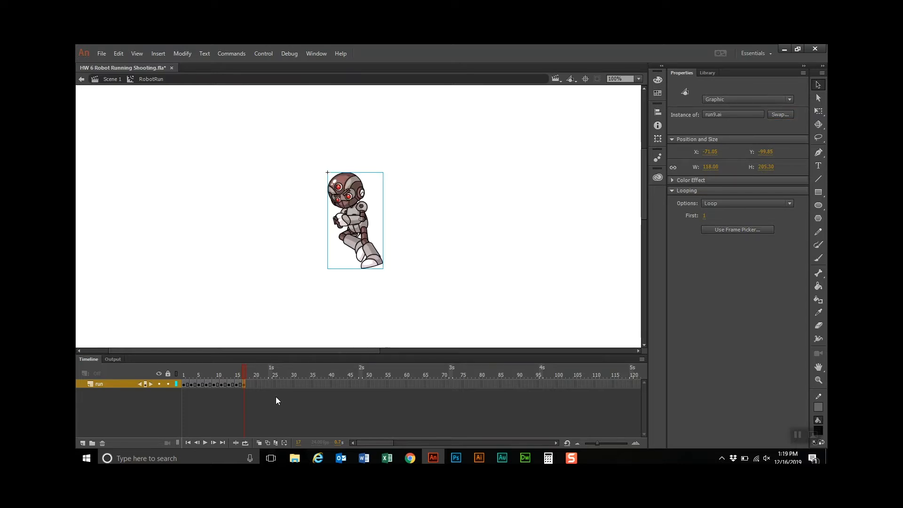
Extend the run layer to frame 20 and preview the run cycle looping over frames 1 to 20
right_click(255, 383)
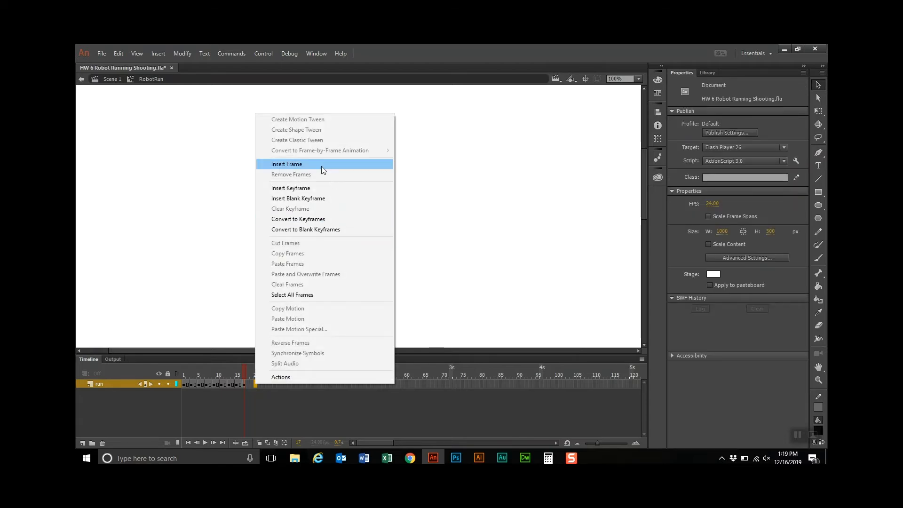
left_click(321, 166)
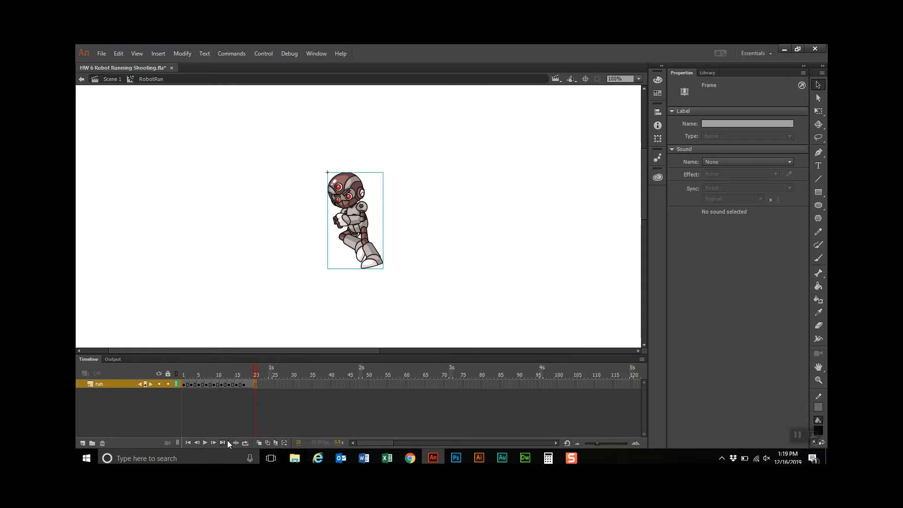
left_click(244, 443)
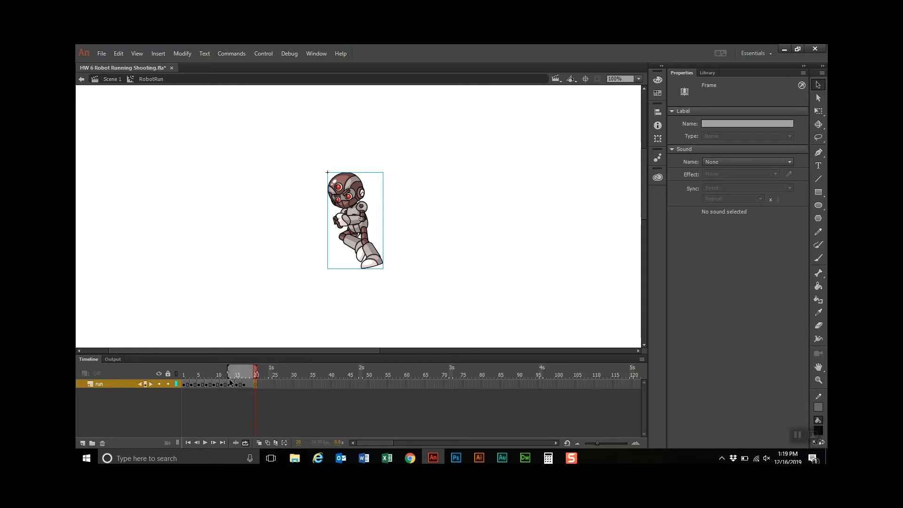
left_click_drag(227, 370, 170, 374)
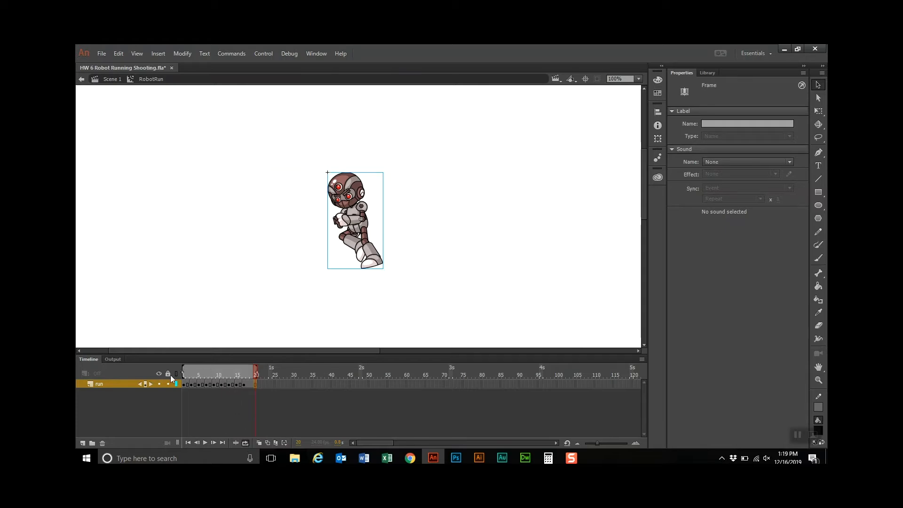
left_click(204, 442)
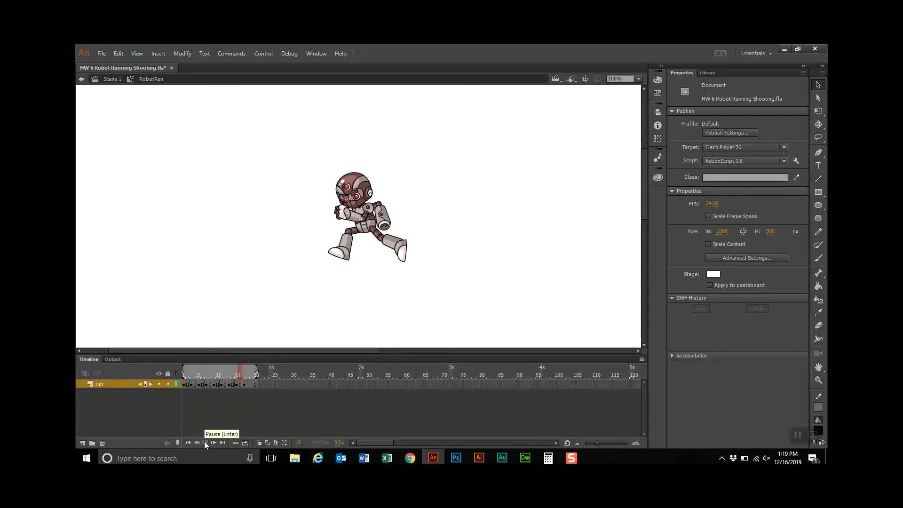
left_click(205, 443)
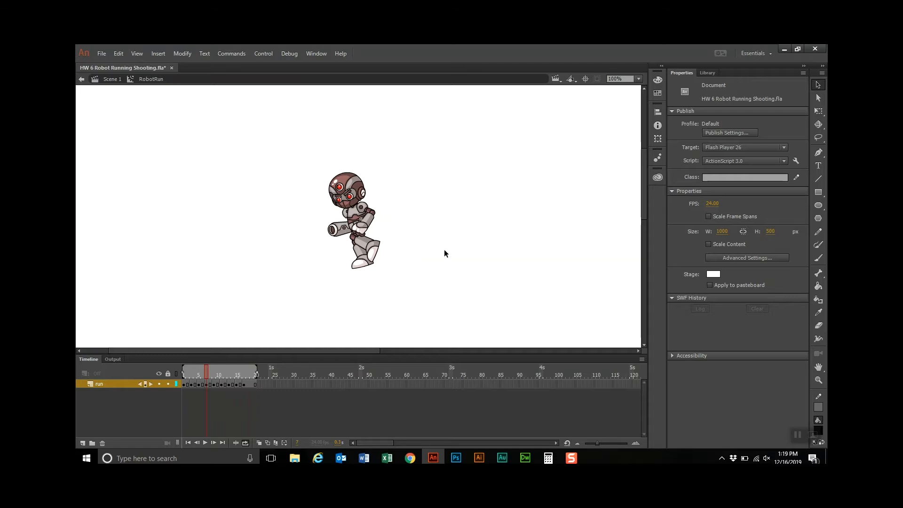
Show onion skins across frames 1 to 20 and nudge the frame 3 robot about 8 px left to align its head
left_click(260, 443)
mouse_move(198, 371)
left_mouse_down()
mouse_move(183, 371)
mouse_move(256, 371)
left_mouse_up()
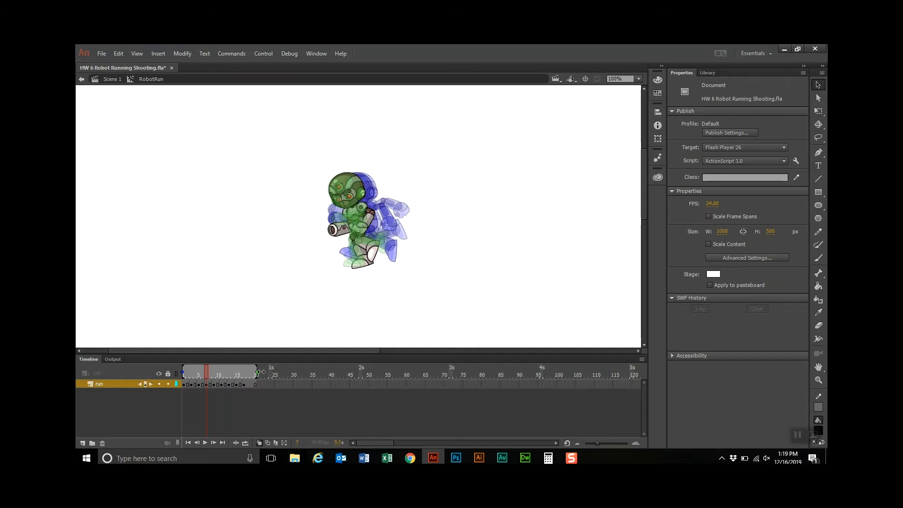
left_click(191, 385)
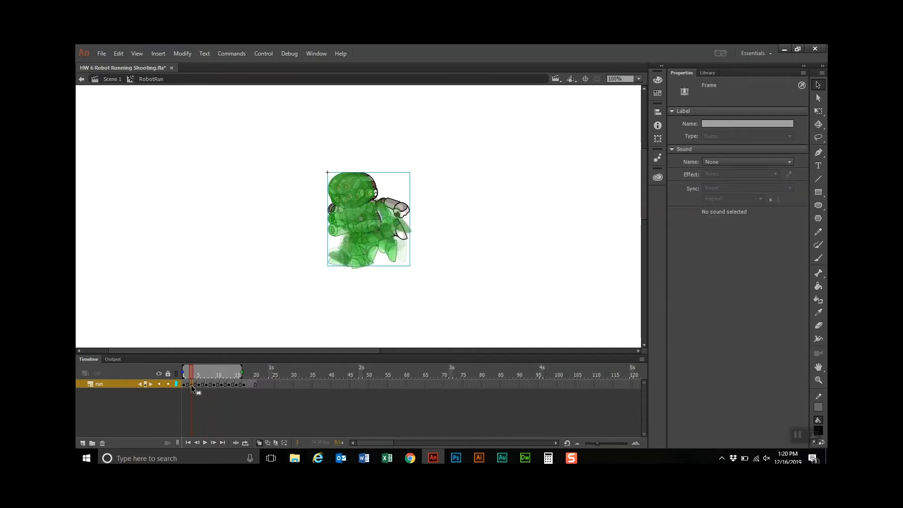
key("Left")
key("Left")
key("Left")
key("Left")
key("Left")
key("Left")
key("Left")
key("Left")
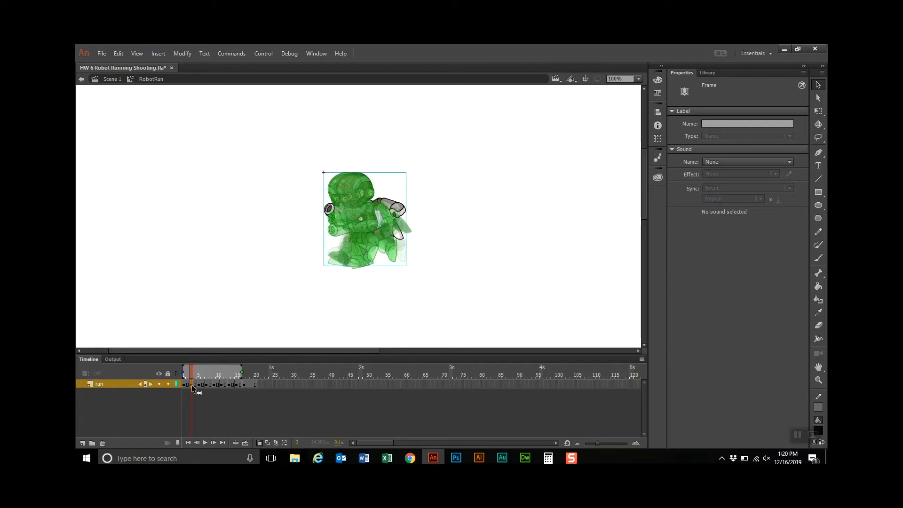
Nudge the robot at frame 5 about 4 px left so its head aligns with the onion-skinned poses
left_click(198, 384)
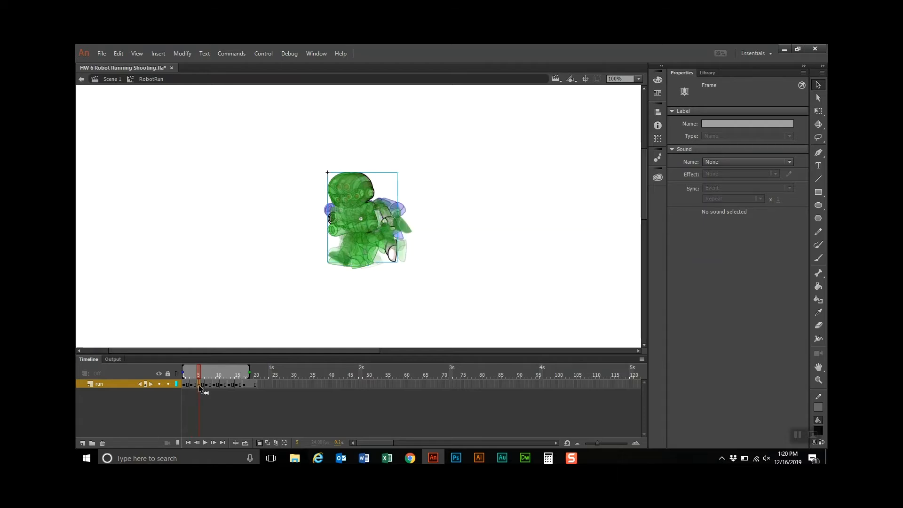
key("Left")
key("Left")
key("Left")
key("Left")
key("Left")
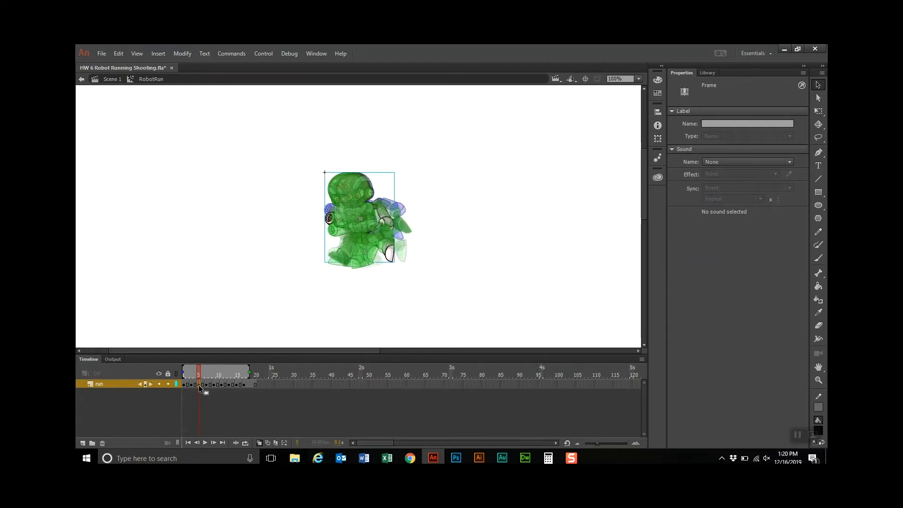
key("Right")
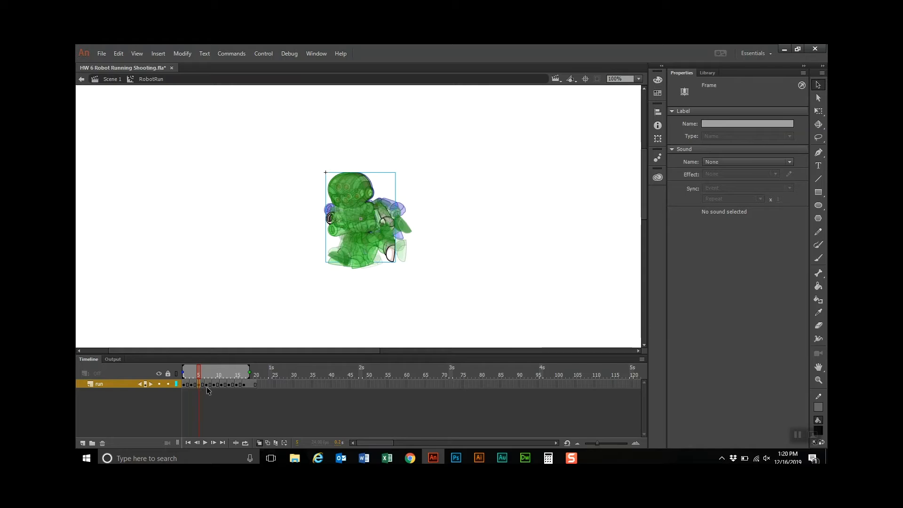
Check the robot's alignment at frames 7 and 9, and nudge the frame 11 robot about 4 px right
left_click(206, 384)
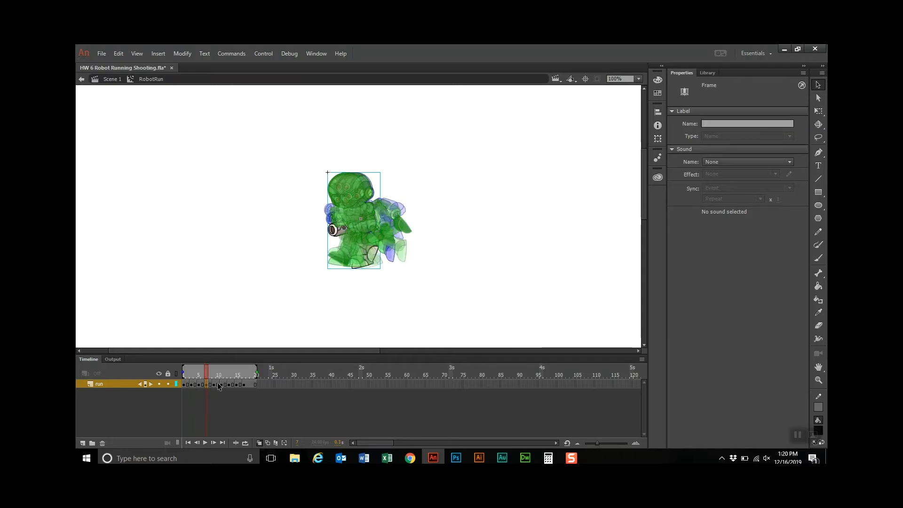
left_click(214, 386)
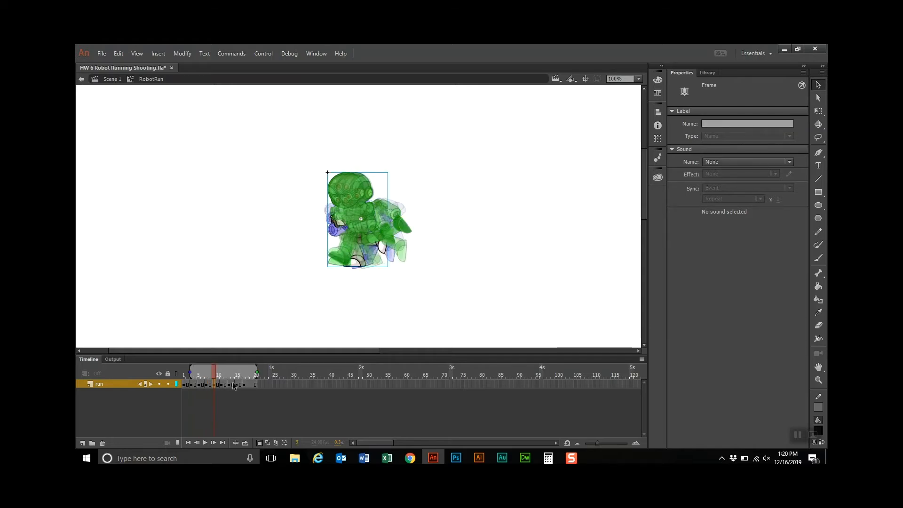
left_click(222, 384)
key("Right")
key("Right")
key("Right")
key("Right")
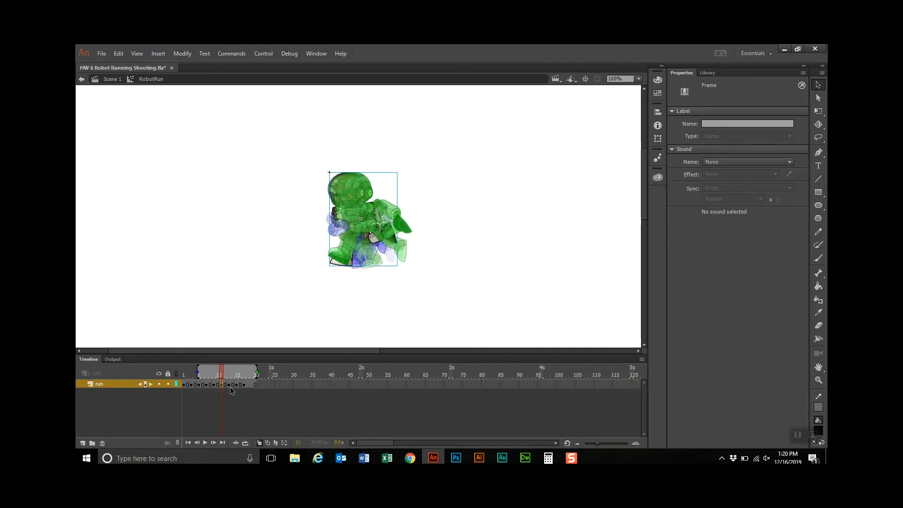
Nudge the robot at frame 13 about 3 px left to align it with the neighbouring poses
left_click(229, 385)
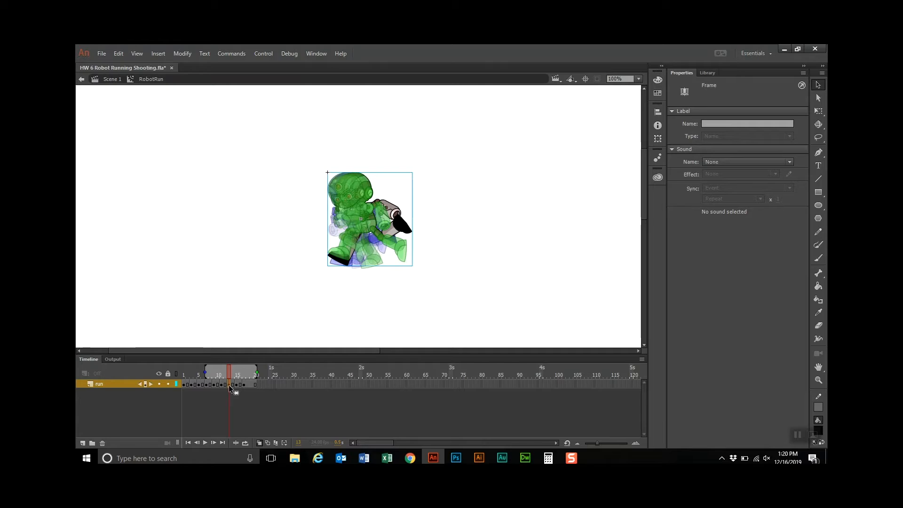
key("Left")
key("Left")
key("Left")
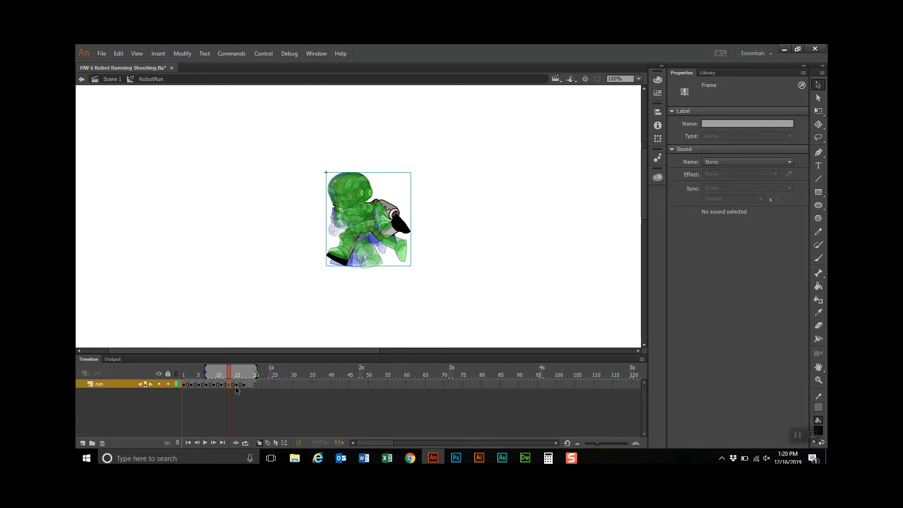
Nudge the robot at frame 15 about 8 px left so its head lines up with the other poses
left_click(236, 385)
key("Left")
key("Left")
key("Left")
key("Left")
key("Left")
key("Left")
key("Left")
key("Left")
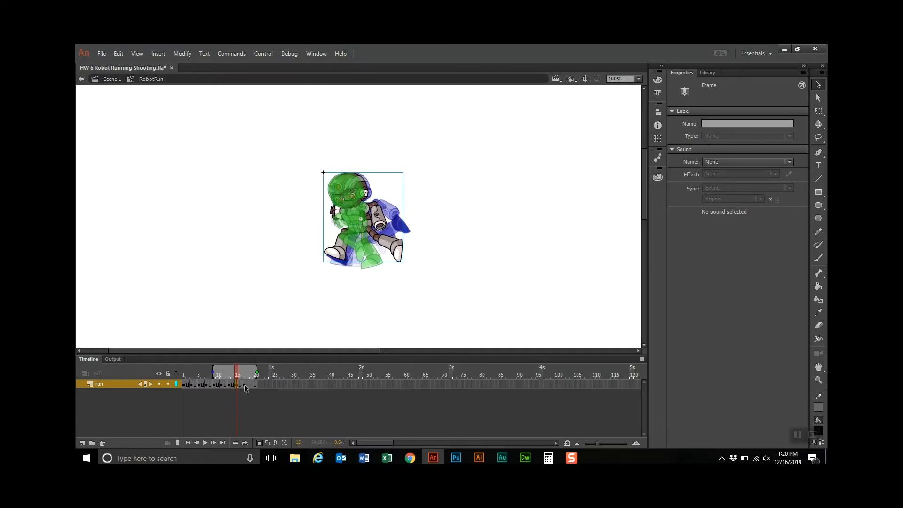
Nudge the robot at frame 17 slightly right to align it with the preceding poses
left_click(244, 385)
key("Right")
key("Right")
key("Right")
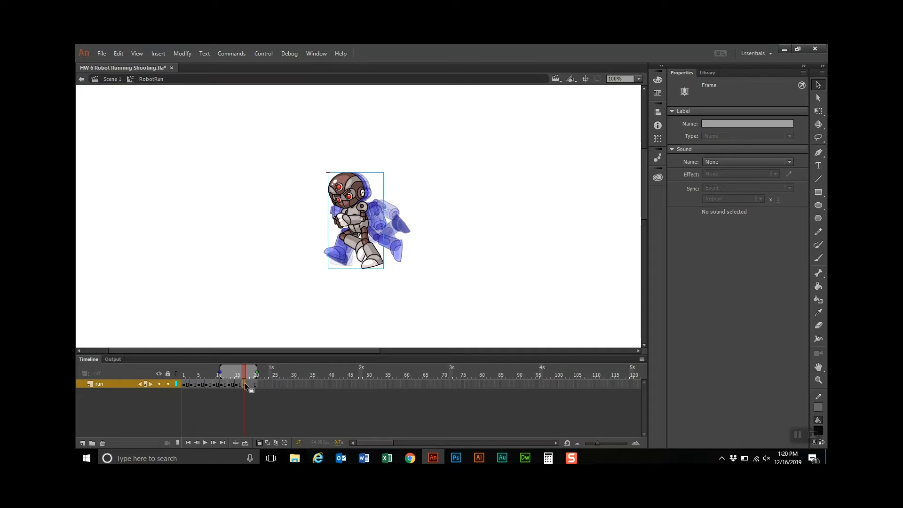
Turn off onion skinning and play the RobotRun clip in a loop to check the run cycle
left_click(261, 442)
left_click(244, 444)
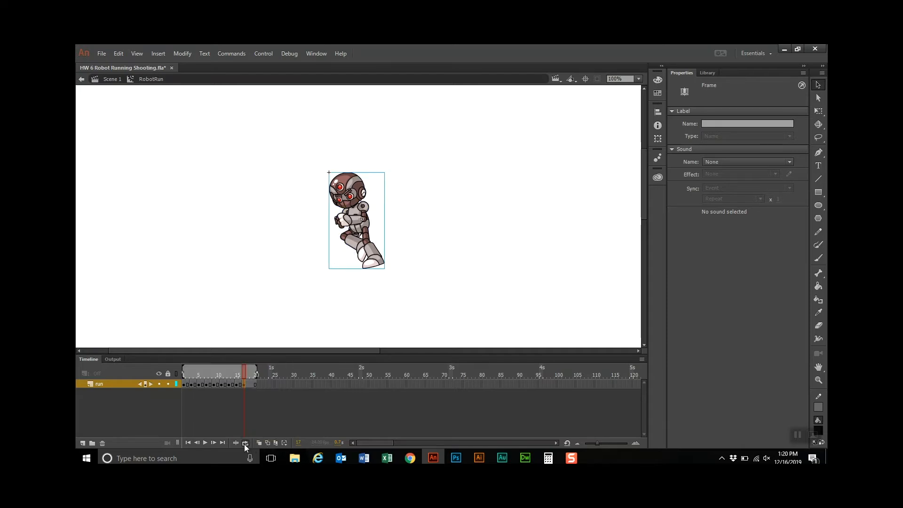
left_click(205, 442)
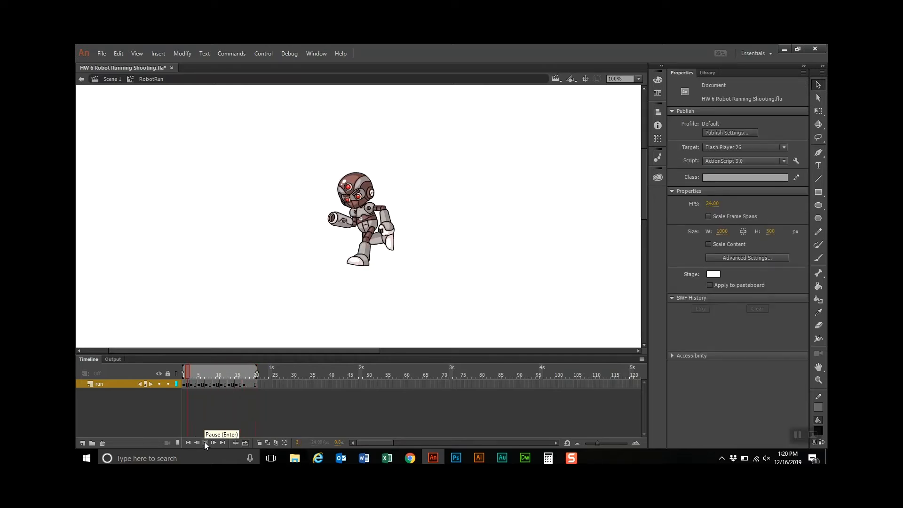
left_click(205, 443)
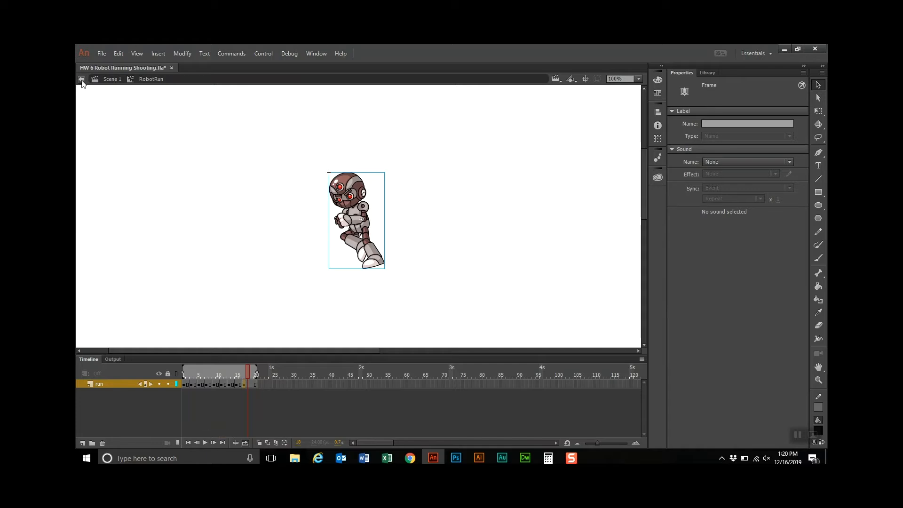
Return to Scene 1 and save the document as a new file named with the author's surname followed by CGA118HW6
left_click(109, 80)
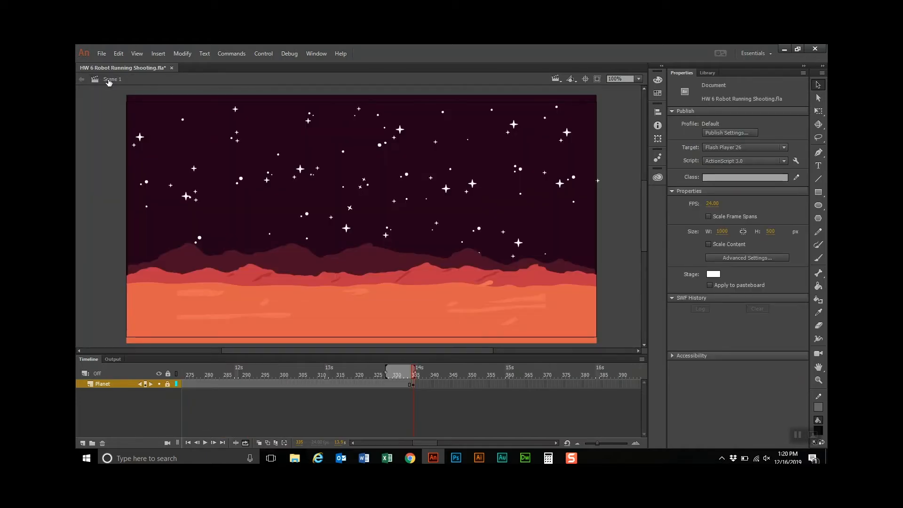
left_click(102, 53)
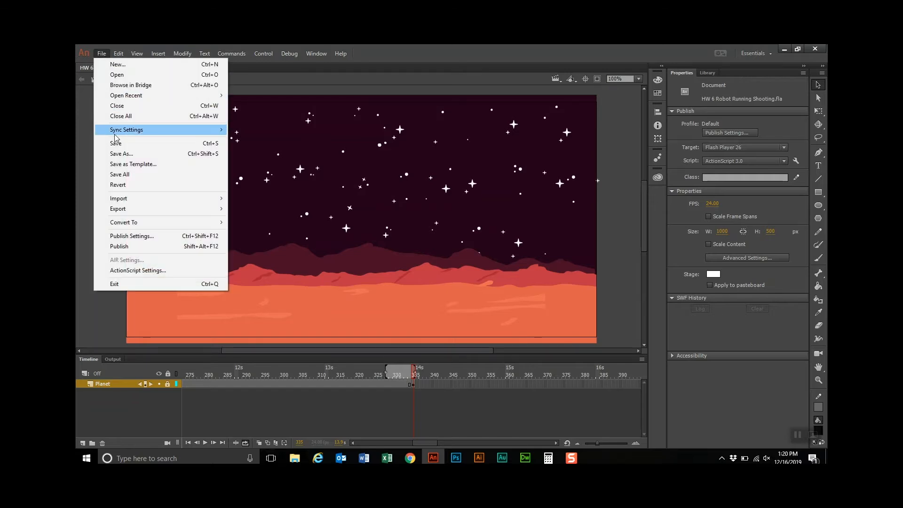
left_click(117, 154)
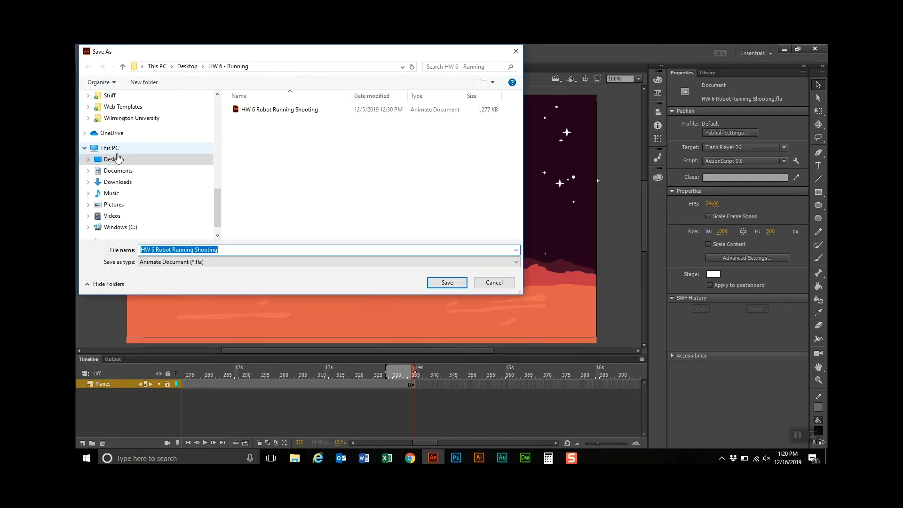
type("malinco")
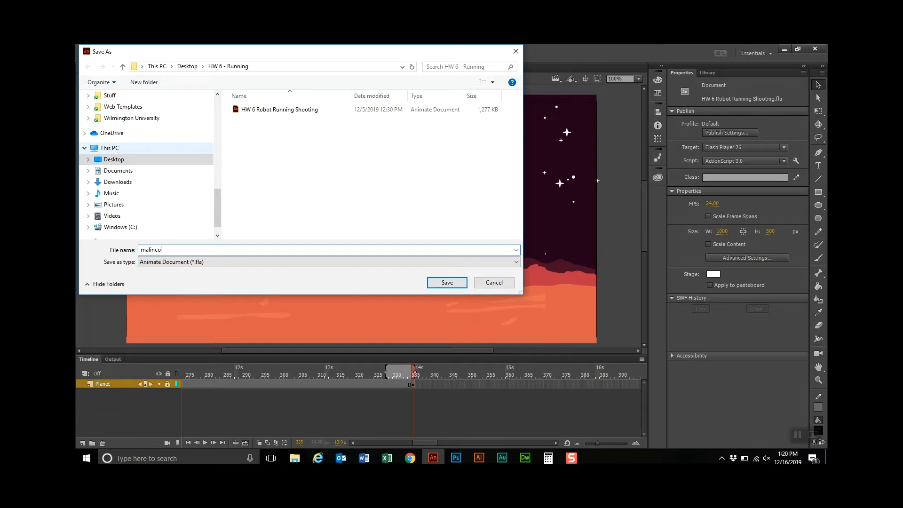
type("nicoC")
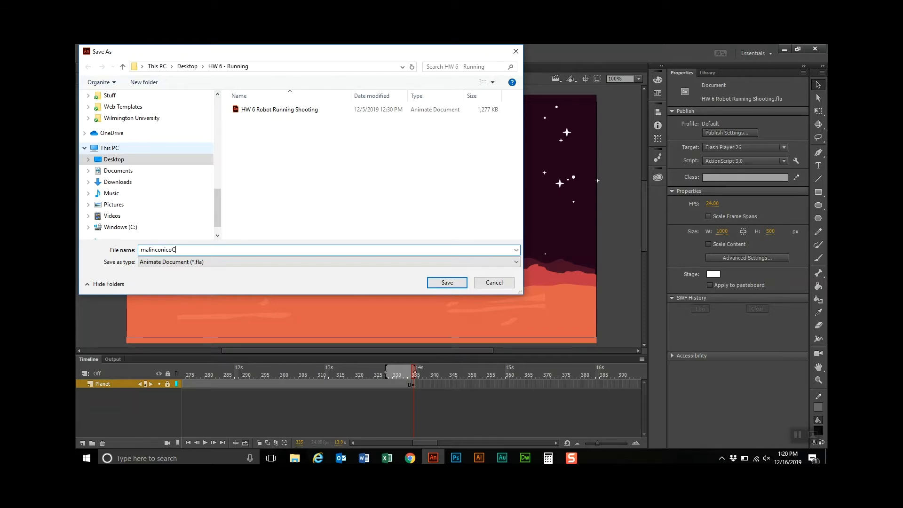
type("GA!!*")
type("18")
type("H")
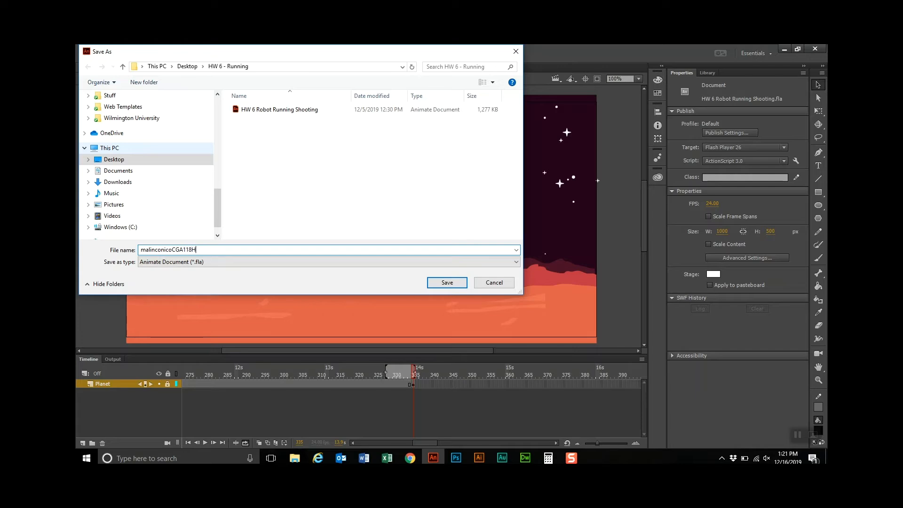
type("W6")
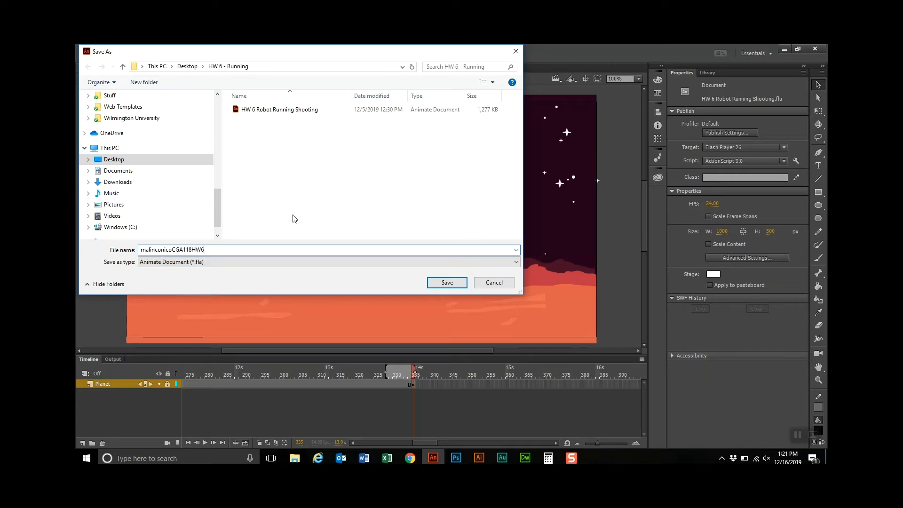
left_click(461, 282)
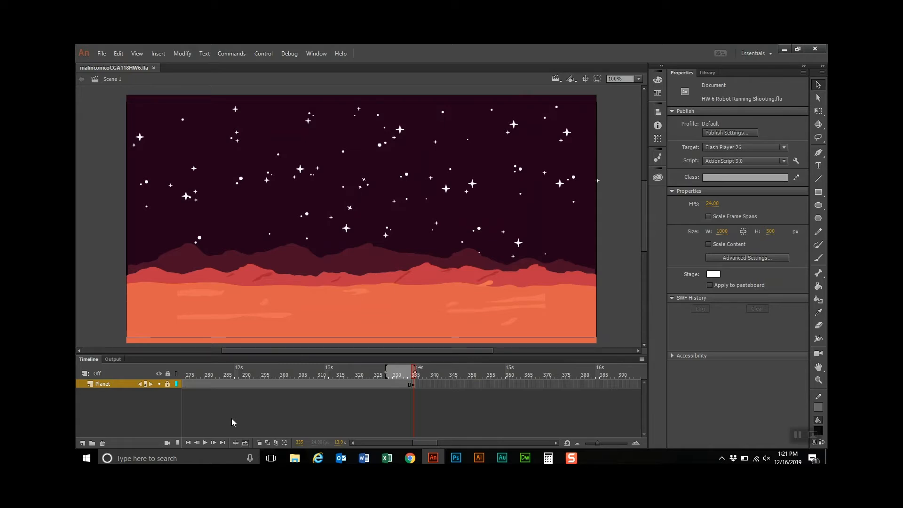
Add a new layer above Planet and name it Robot
left_click(82, 443)
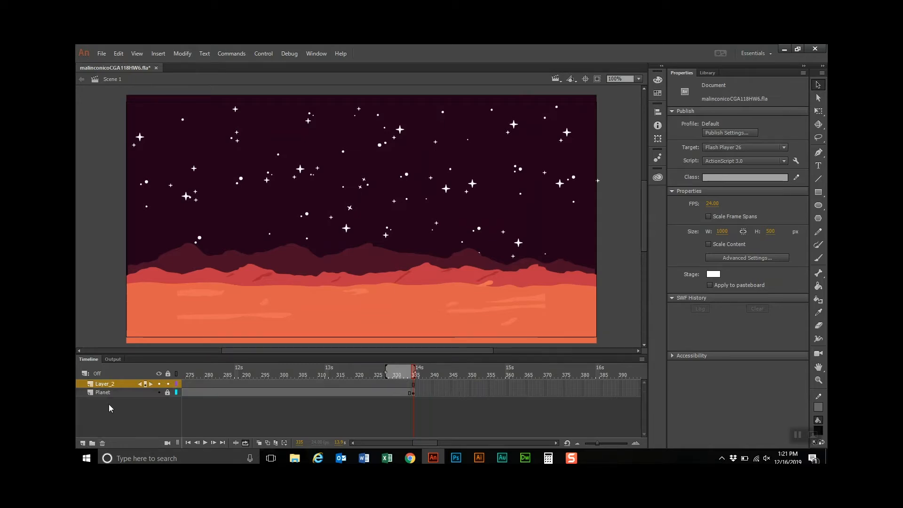
double_click(104, 384)
type("Ro")
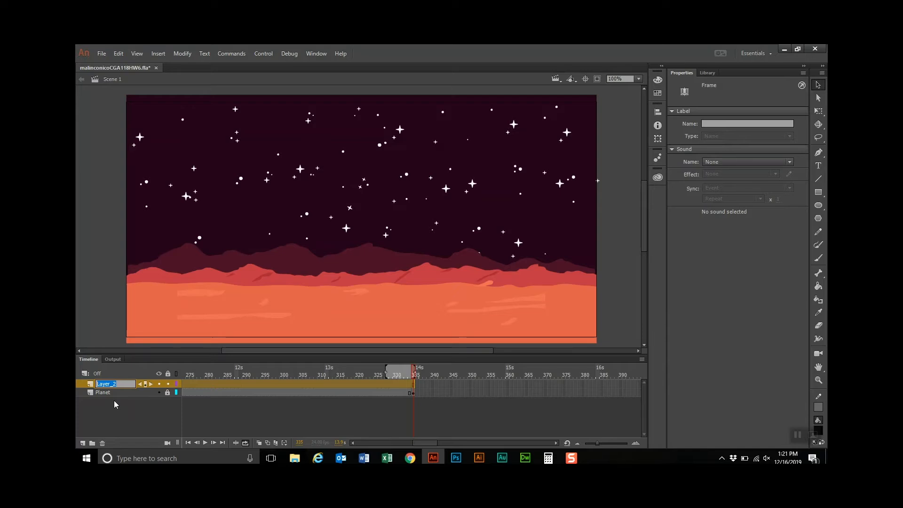
type("boto")
left_click(115, 405)
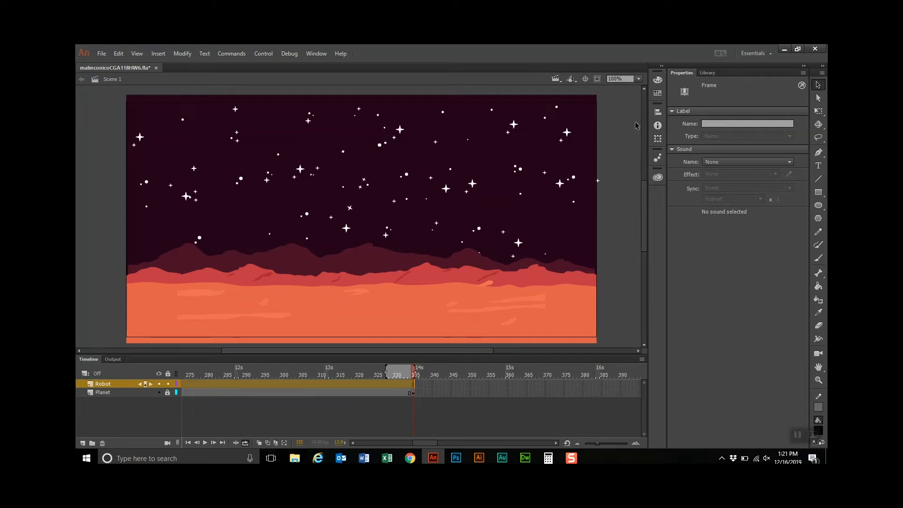
Place the RobotRun symbol at frame 1 of the Robot layer, just outside the stage's right edge at ground level
key("ctrl+minus")
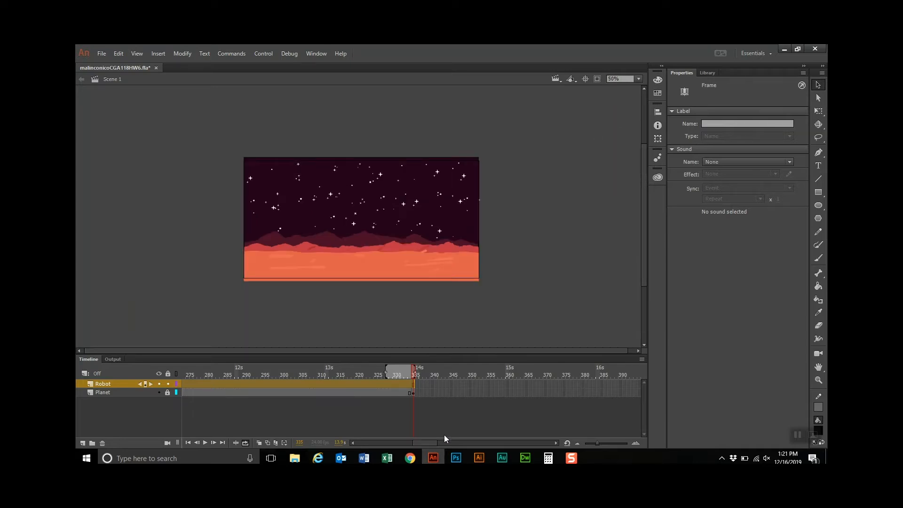
left_click_drag(430, 442, 368, 437)
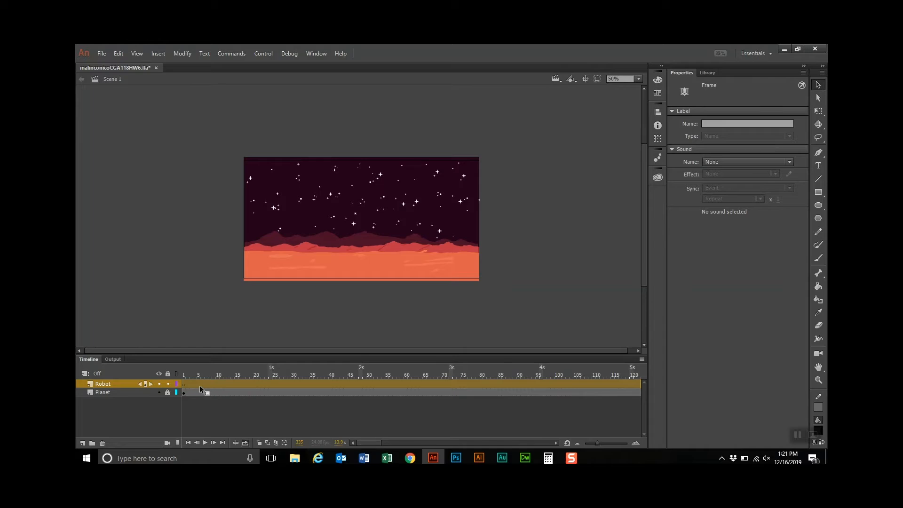
left_click(182, 384)
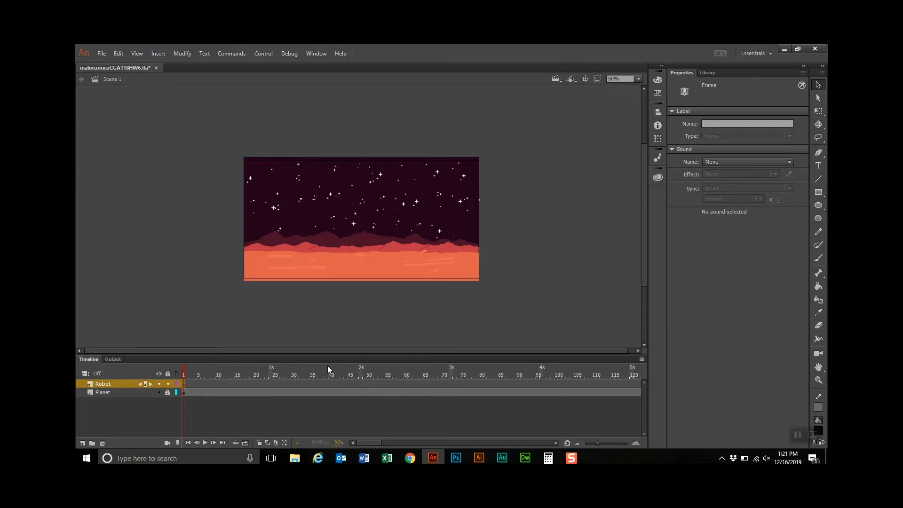
left_click(710, 72)
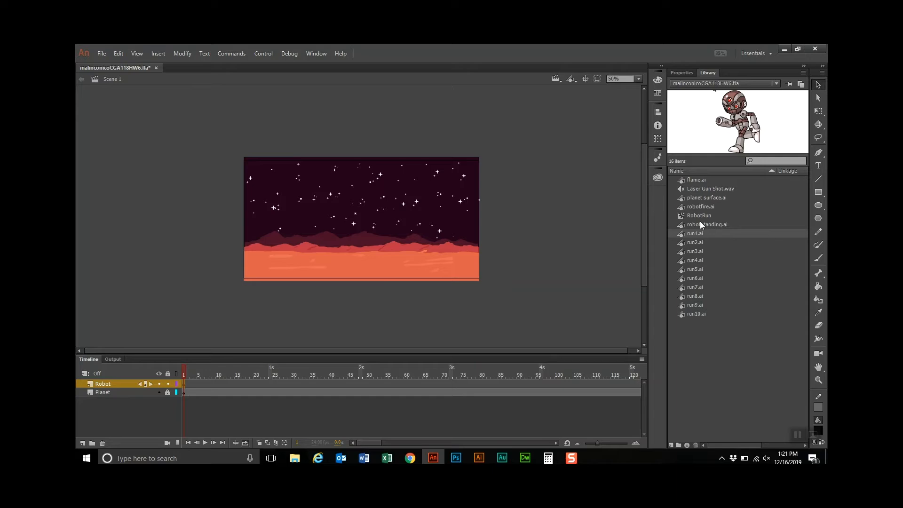
left_click(700, 214)
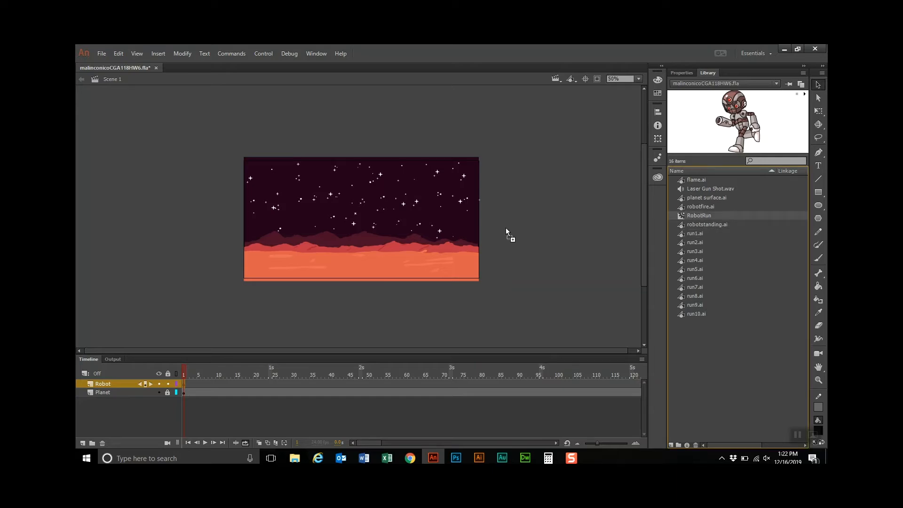
left_click_drag(525, 233, 502, 244)
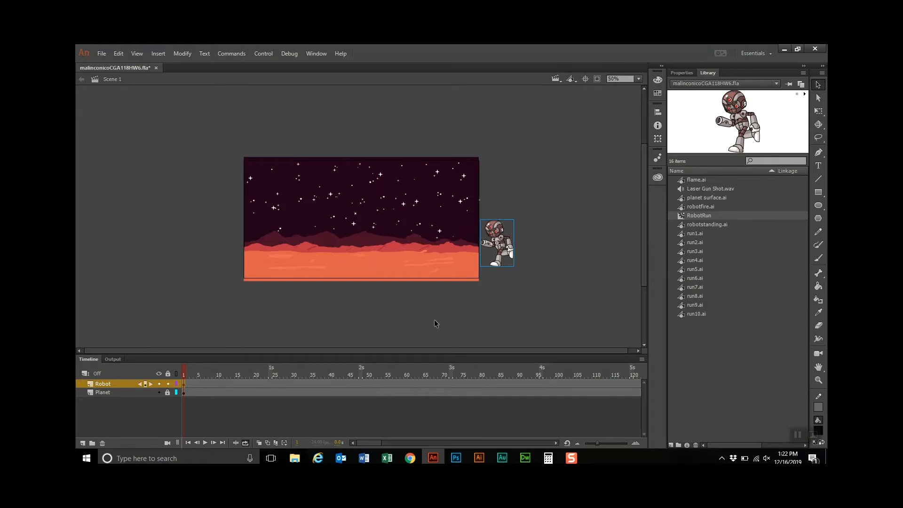
Insert a keyframe at frame 48 of the Robot layer and move the robot straight across to just outside the stage's left edge
left_click(362, 384)
right_click(362, 383)
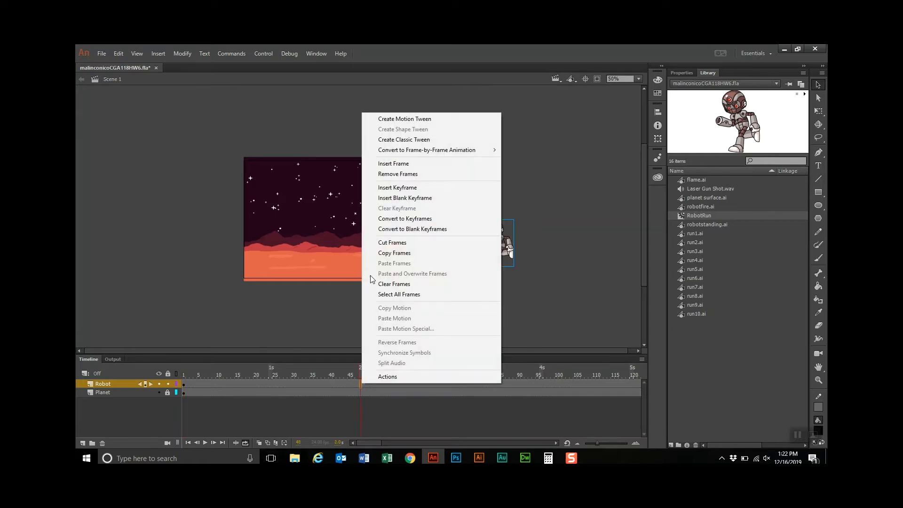
left_click(398, 188)
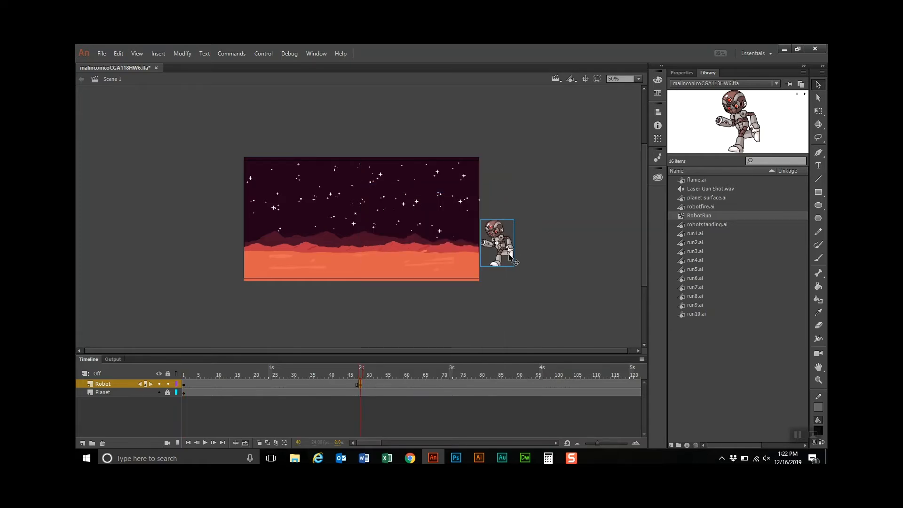
left_click_drag(510, 253, 238, 249)
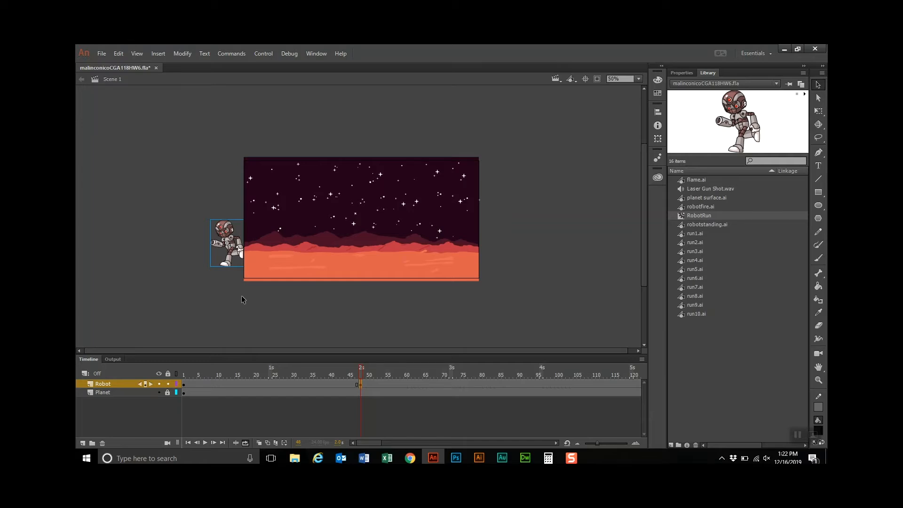
Insert a keyframe at frame 49 of the Robot layer and flip the robot horizontally so it faces the stage
right_click(365, 385)
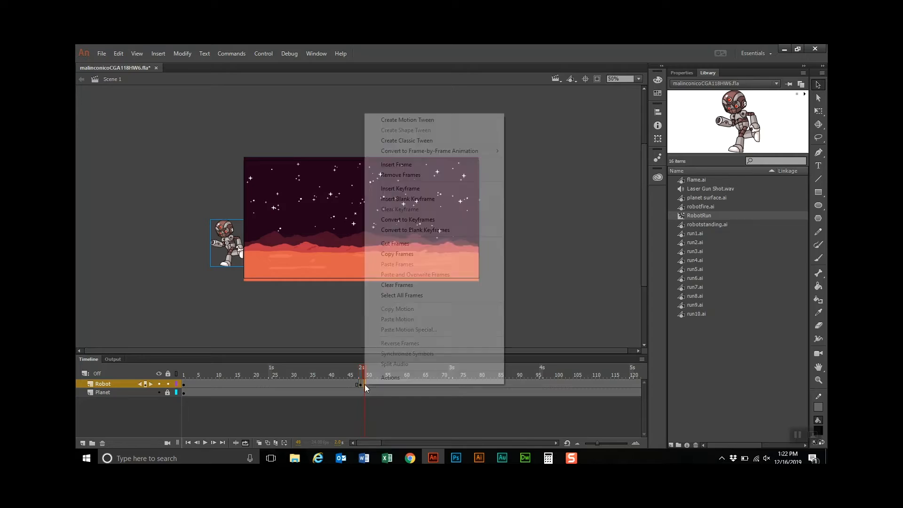
left_click(399, 189)
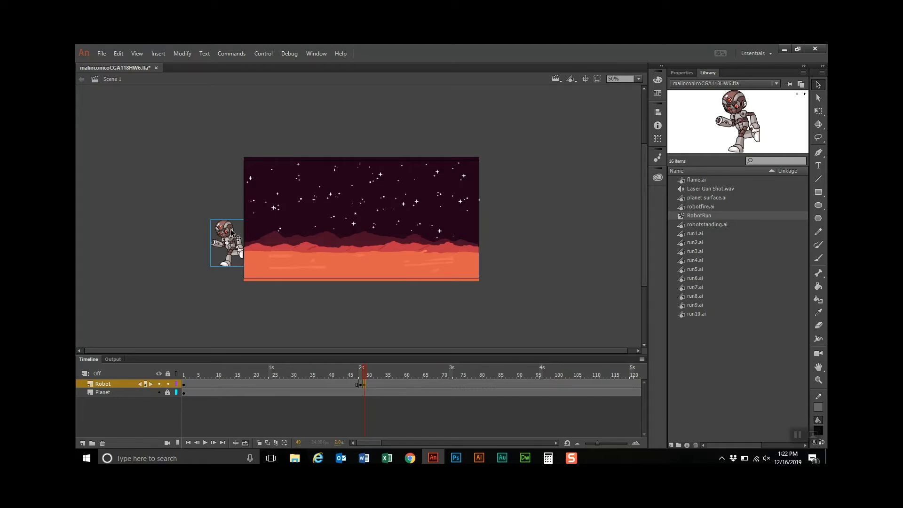
left_click(182, 53)
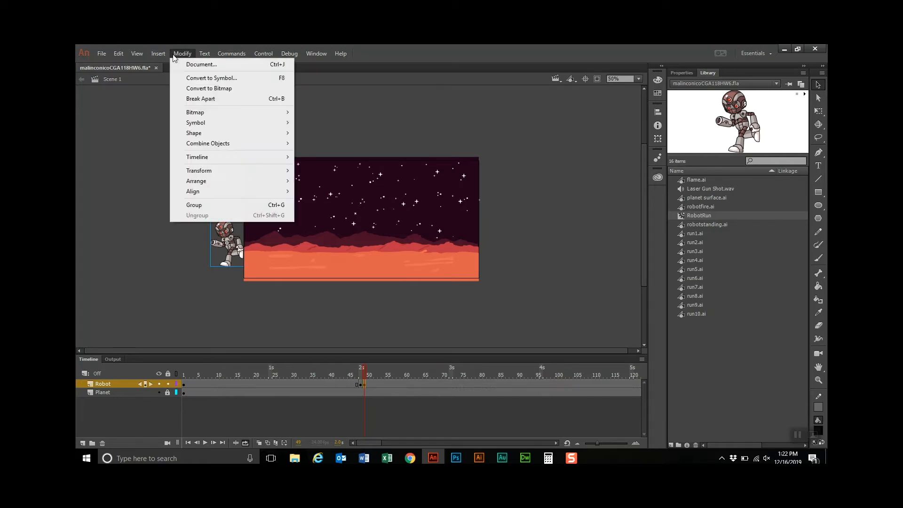
mouse_move(206, 173)
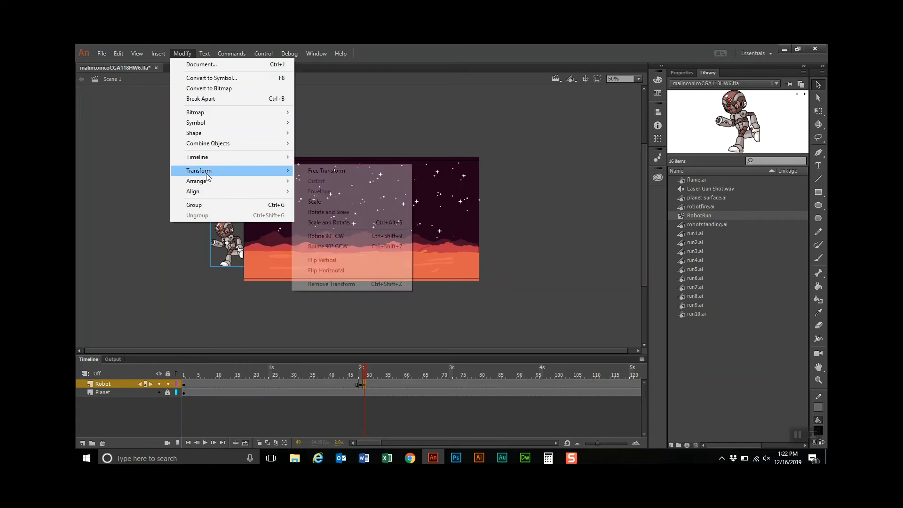
left_click(337, 271)
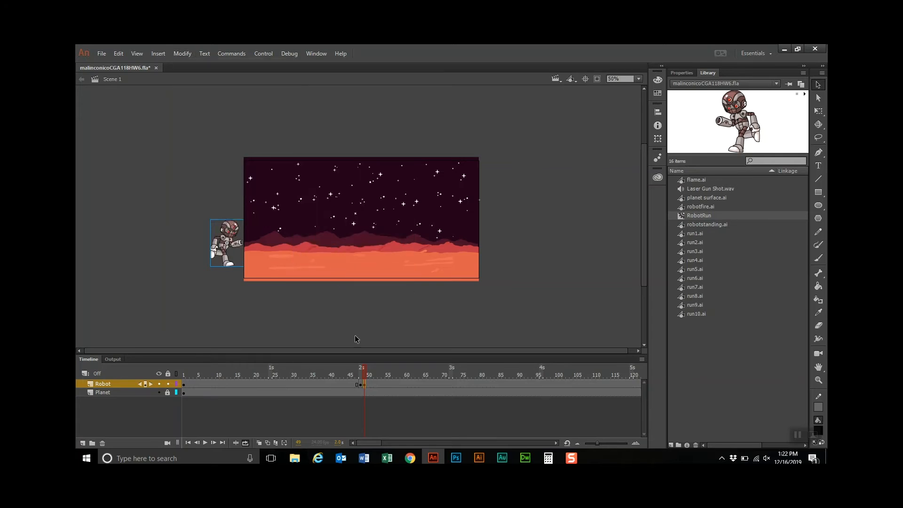
Create a classic tween from frame 1 to frame 48 of the Robot layer and scrub through the robot's run to check it
left_click(184, 385)
right_click(182, 384)
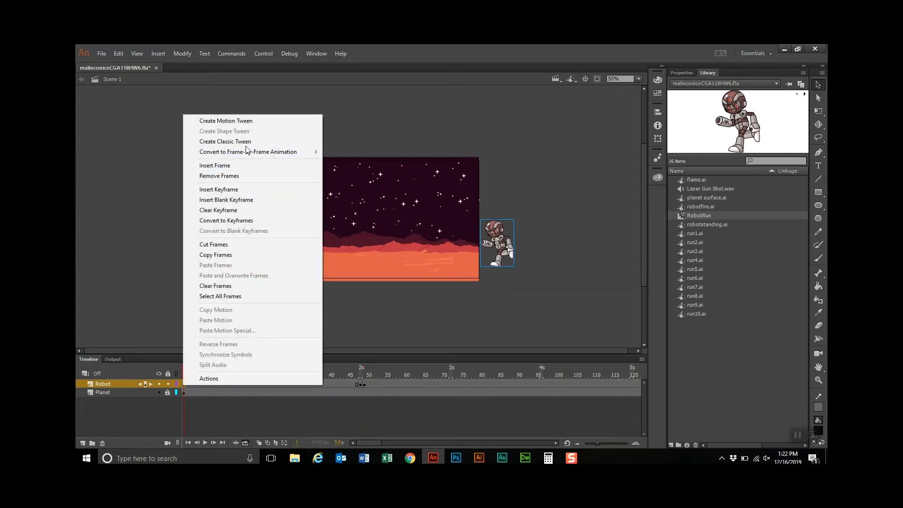
left_click(244, 141)
left_click(183, 372)
left_click_drag(185, 372, 364, 369)
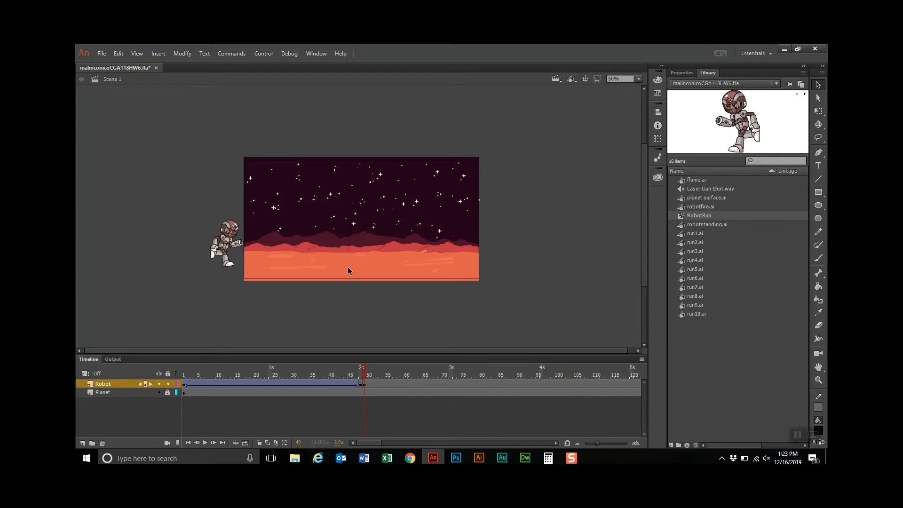
Insert a keyframe at frame 72 of the Robot layer and move the robot to the stage's horizontal centre, aligned to the stage
left_click(450, 385)
right_click(450, 383)
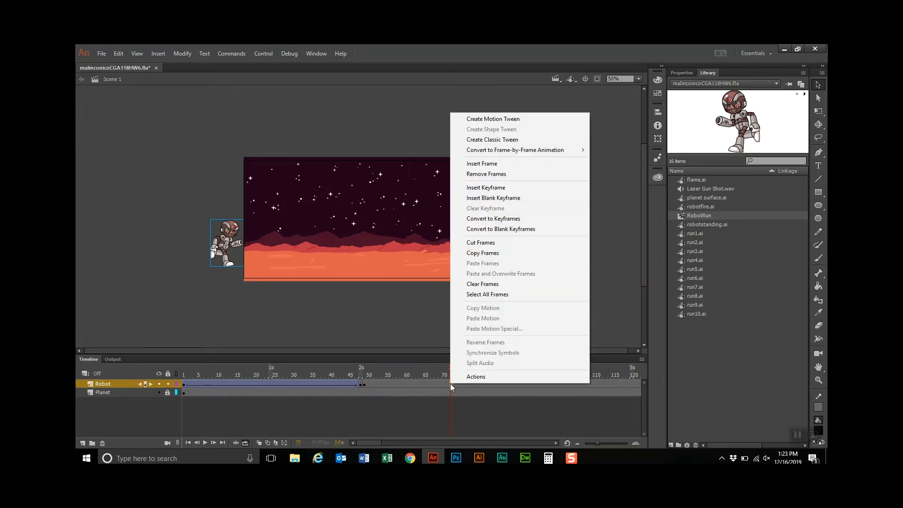
left_click(485, 187)
left_click_drag(221, 247, 347, 252)
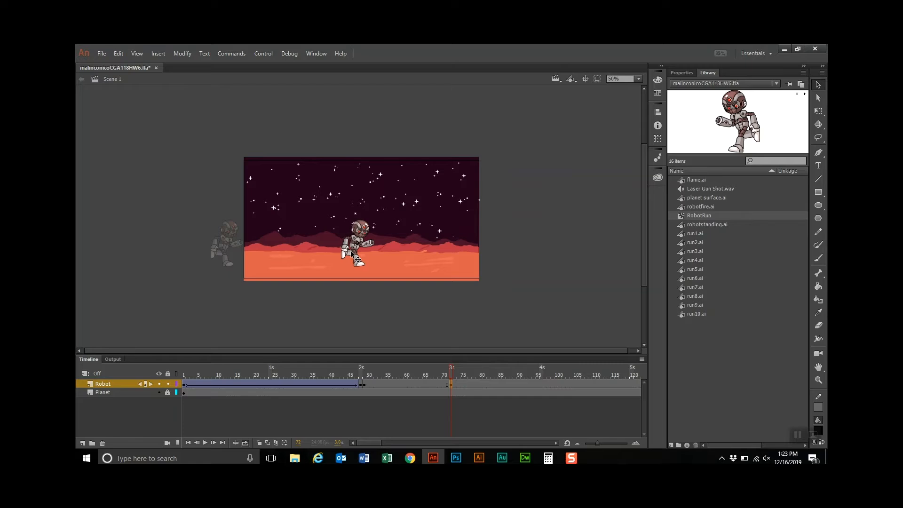
left_click(657, 112)
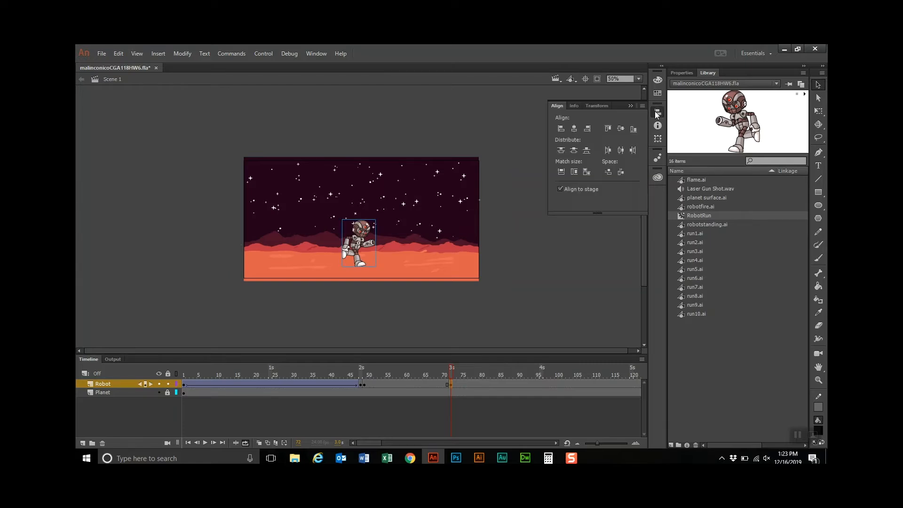
left_click(575, 128)
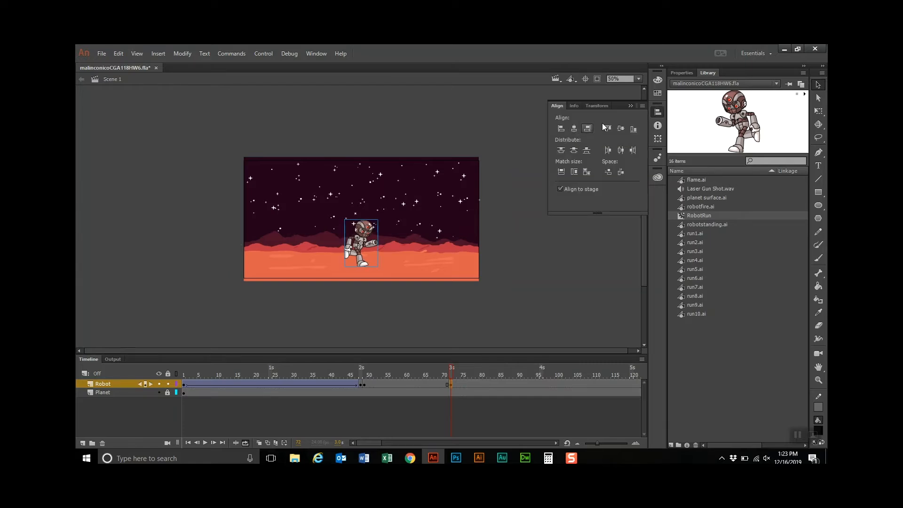
left_click(631, 106)
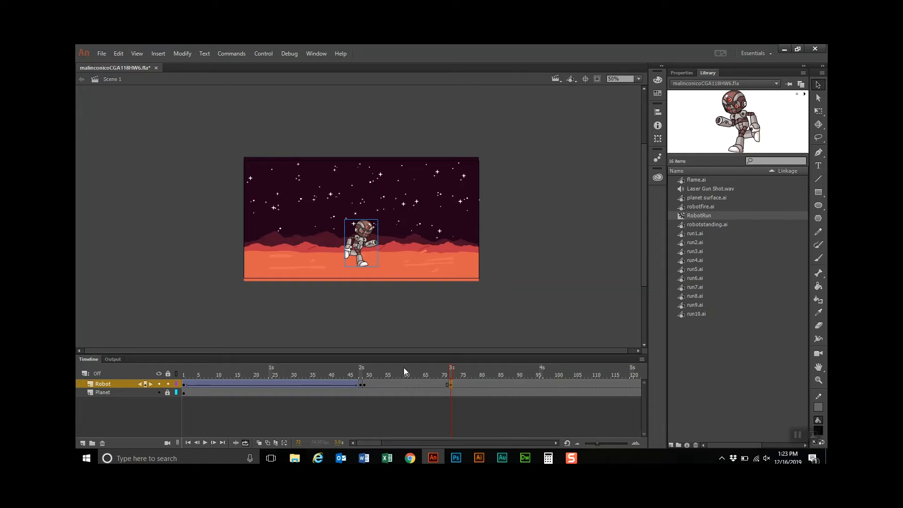
Insert a keyframe at frame 73 of the Robot layer, swapping the robot there for robotstanding.ai and placing it at the stage's centre
right_click(453, 384)
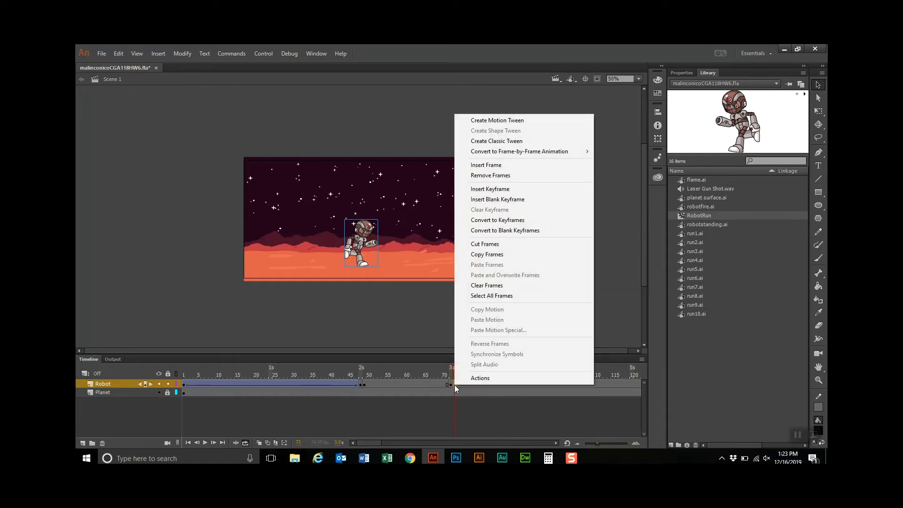
left_click(494, 190)
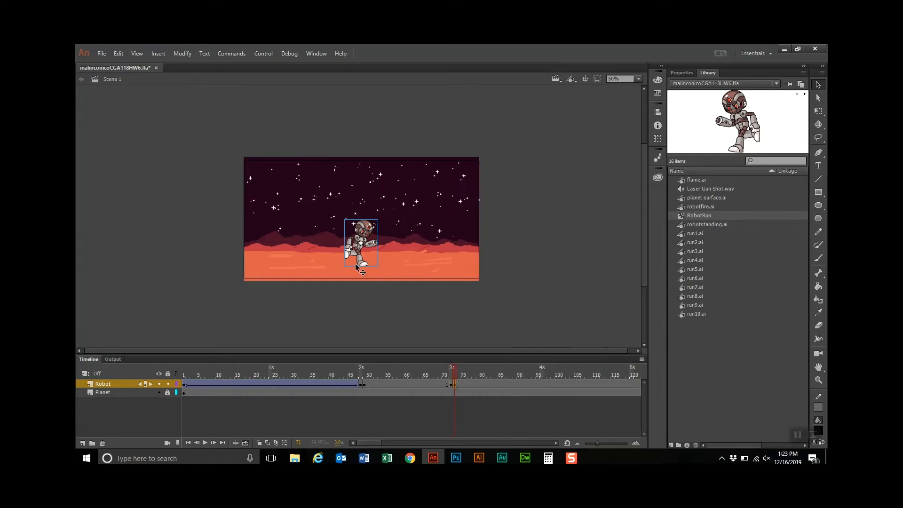
left_click(681, 73)
left_click(779, 114)
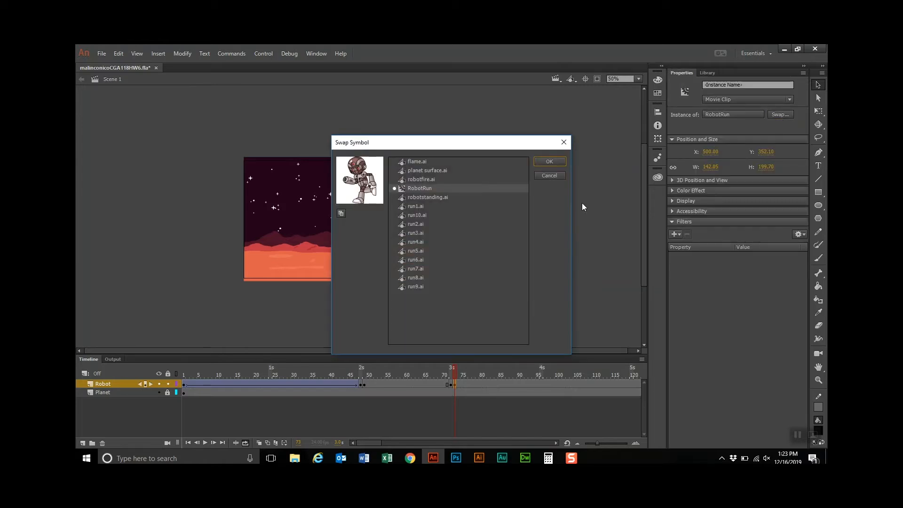
left_click(432, 197)
left_click(549, 161)
left_click_drag(345, 273, 361, 244)
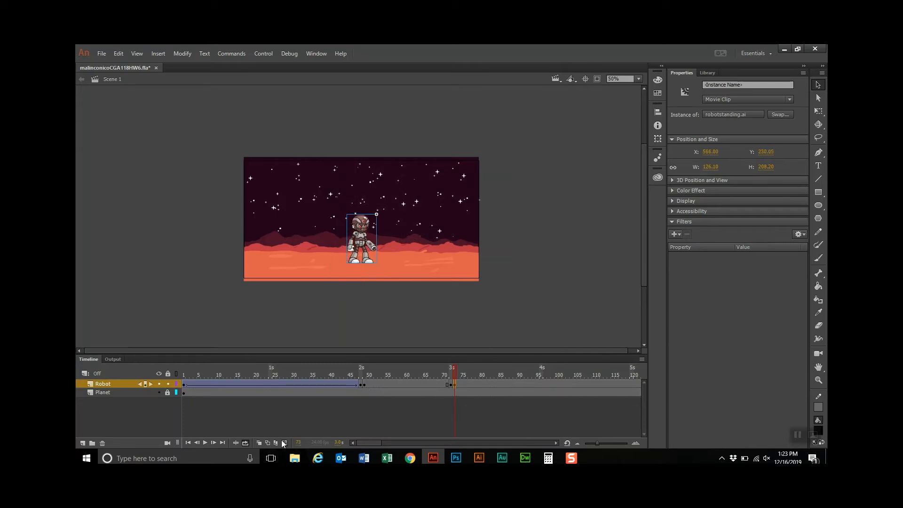
Using onion skinning limited to the neighbouring frames, line up the standing robot with the running pose at about X 586, Y 238
left_click(258, 442)
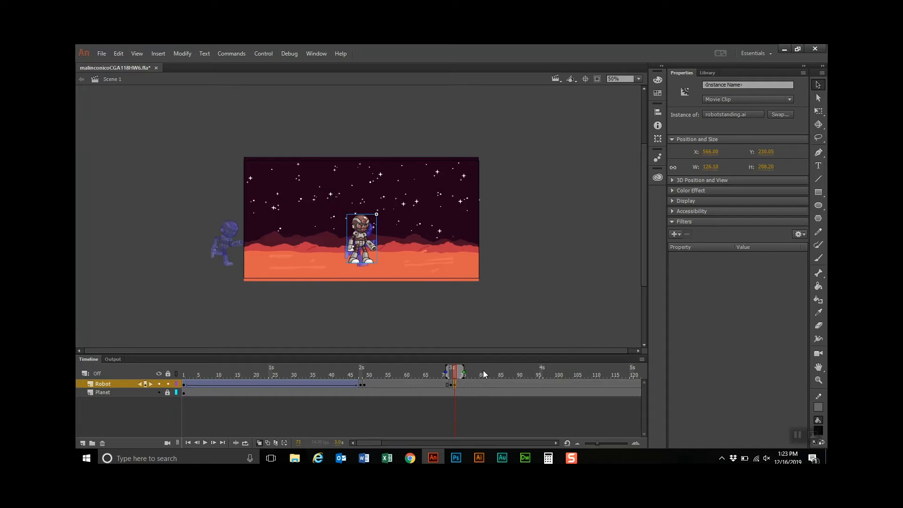
left_click_drag(465, 368, 452, 372)
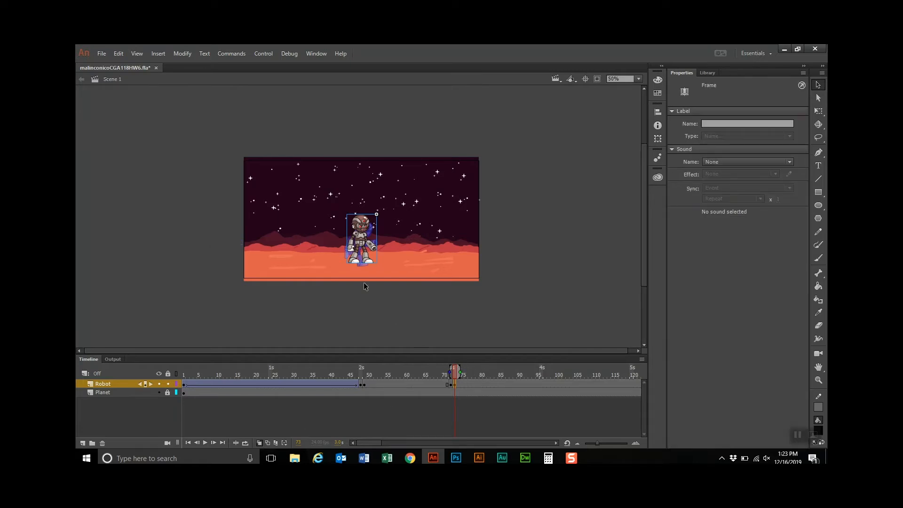
left_click_drag(367, 262, 372, 261)
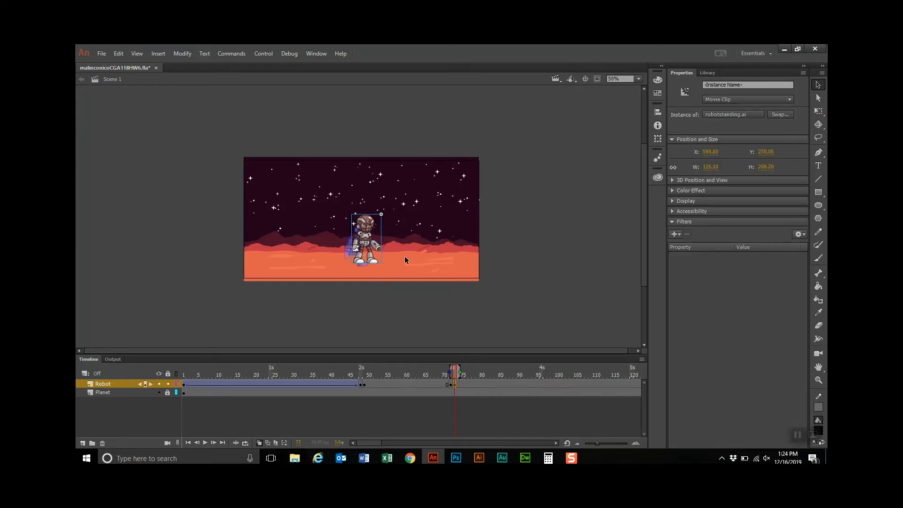
key("Down")
key("Down")
key("Down")
key("Down")
key("Down")
key("Down")
key("Down")
key("Down")
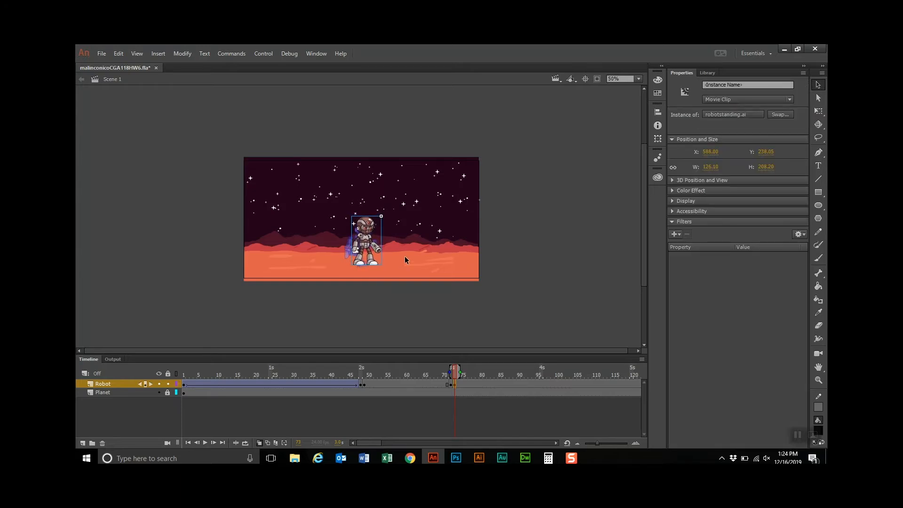
left_click(259, 443)
Create a classic tween from frame 49 to frame 72 of the Robot layer and scrub through the run to the centre
left_click(365, 385)
right_click(366, 385)
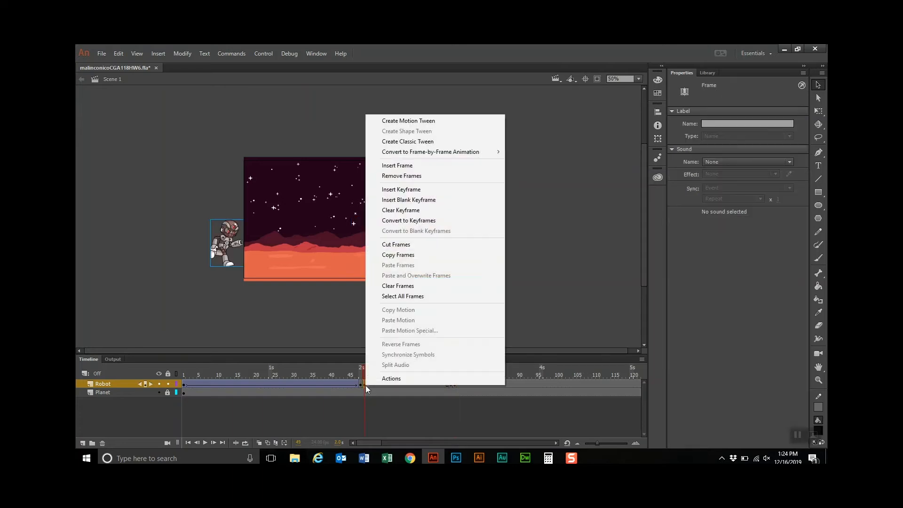
left_click(441, 141)
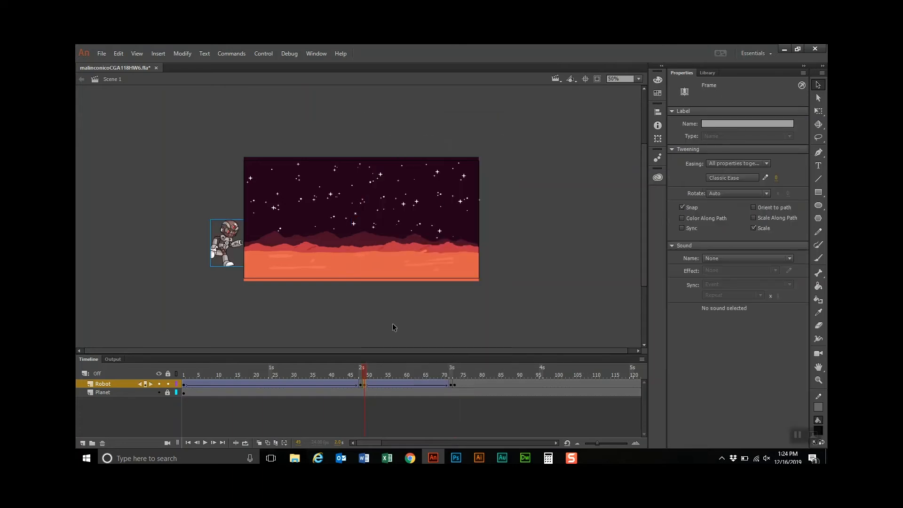
left_click_drag(363, 369, 456, 367)
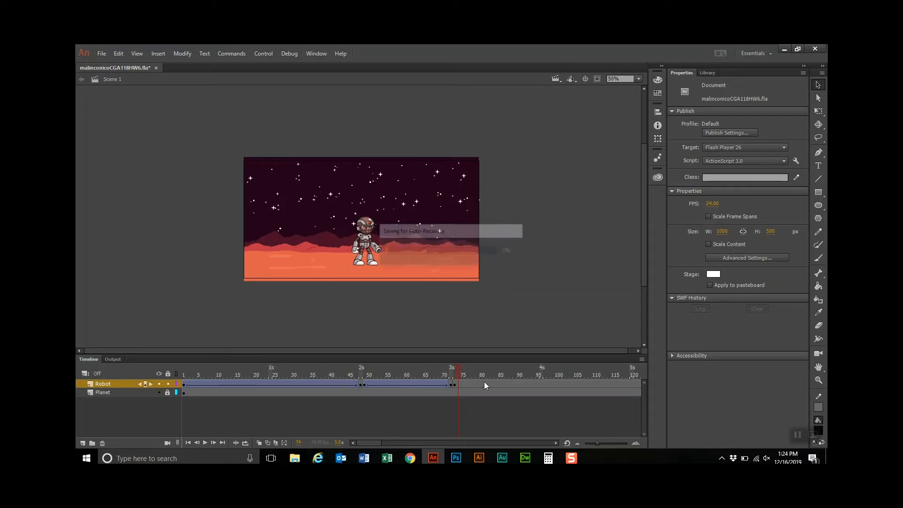
Insert a keyframe at frame 120 of the Robot layer to hold the standing pose, and scrub through the animation from the start
left_click(557, 443)
left_click(558, 443)
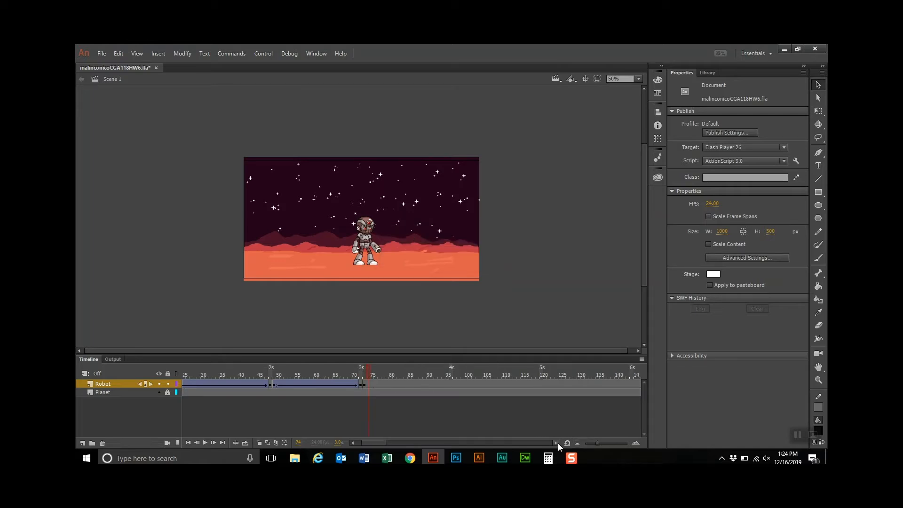
left_click(545, 384)
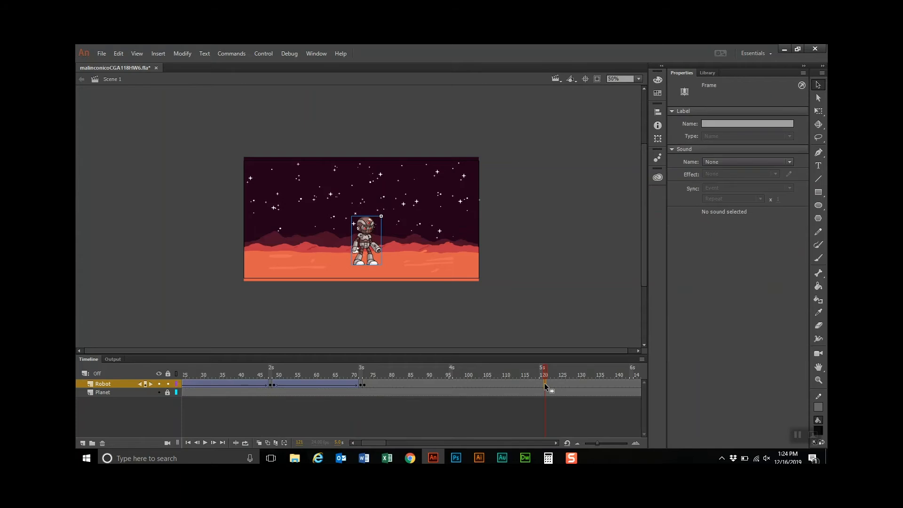
right_click(545, 384)
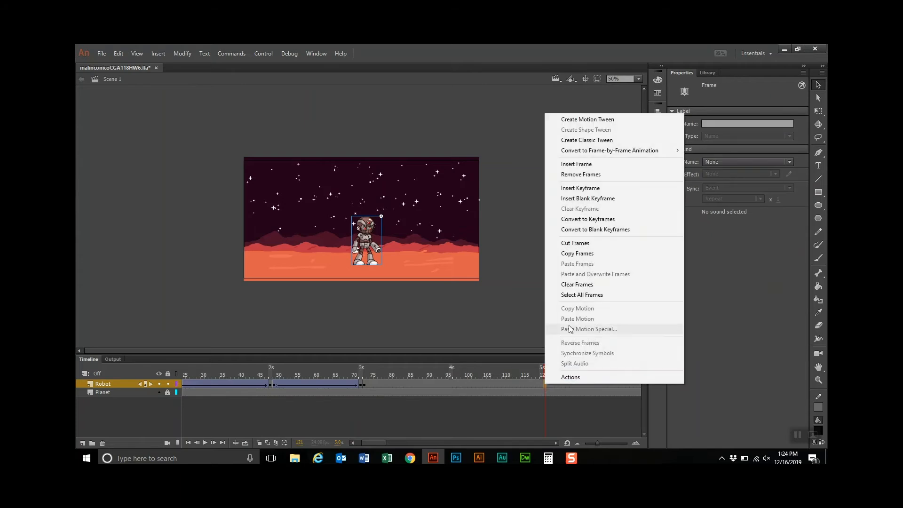
left_click(591, 188)
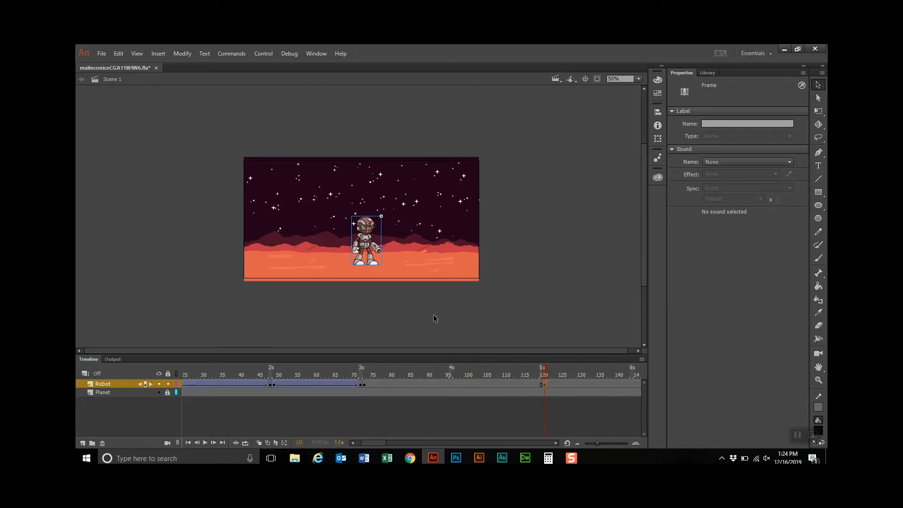
left_click(364, 384)
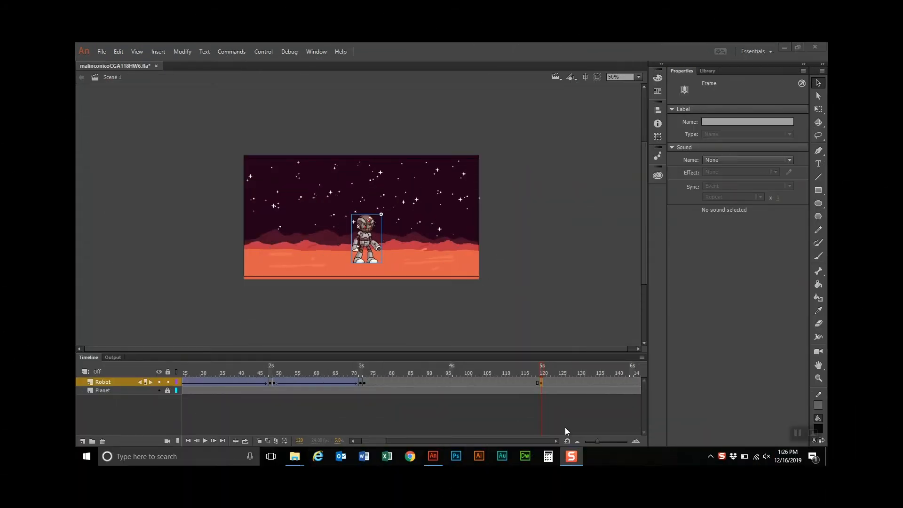
left_click(188, 440)
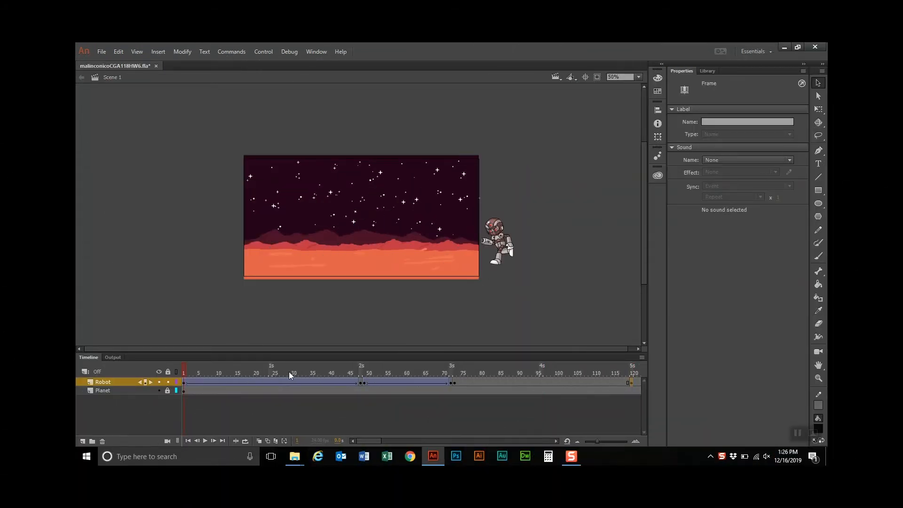
left_click_drag(184, 369, 455, 385)
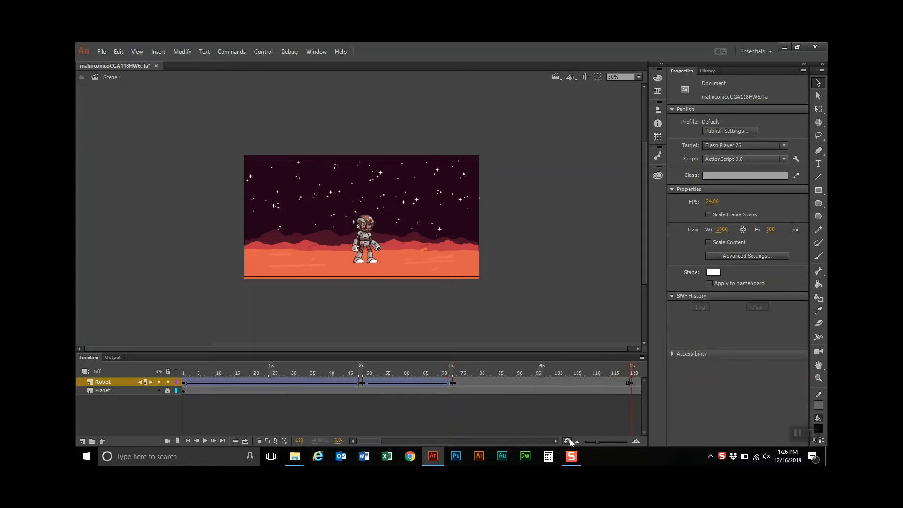
Insert a keyframe at frame 121 of the Robot layer and swap the standing robot there for the RobotRun symbol
left_click(558, 442)
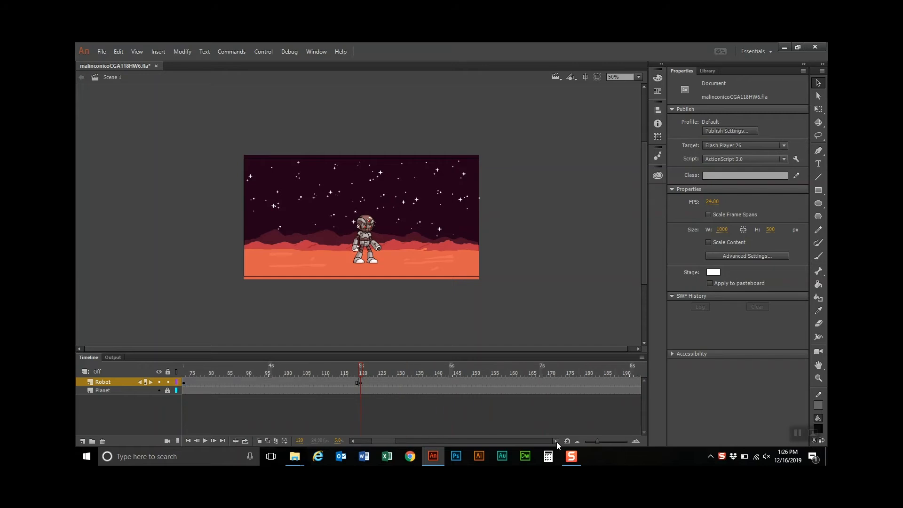
left_click(363, 382)
right_click(364, 383)
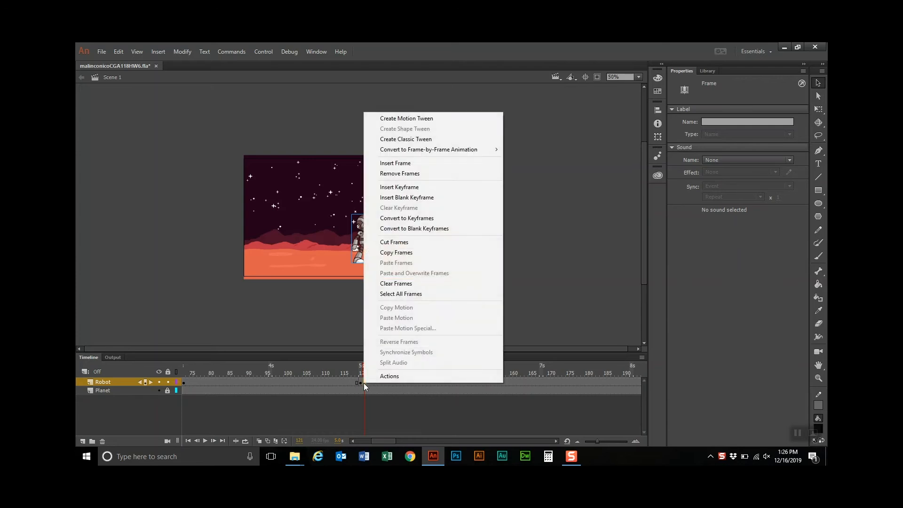
left_click(391, 189)
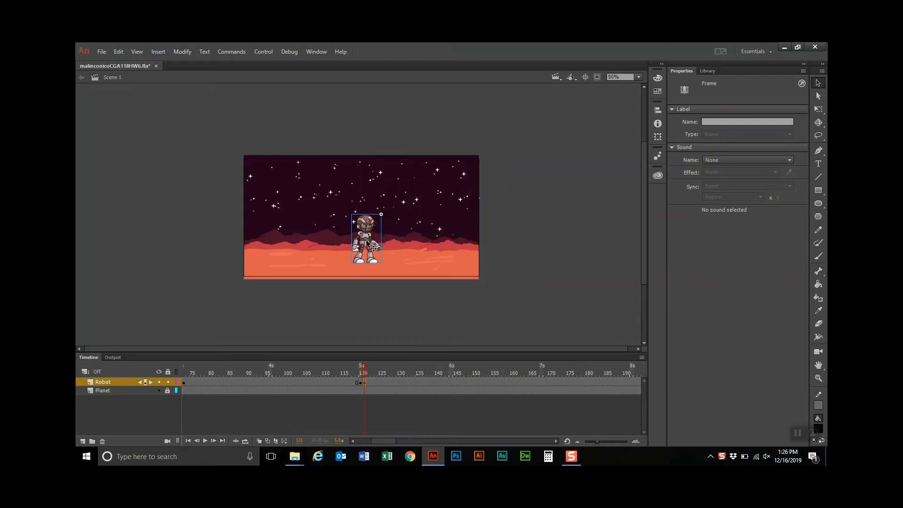
left_click(373, 248)
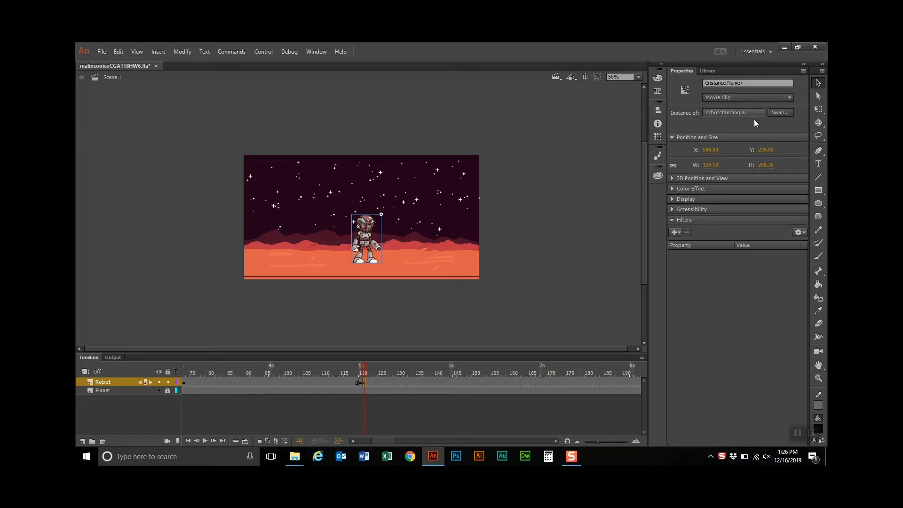
left_click(780, 113)
left_click(423, 186)
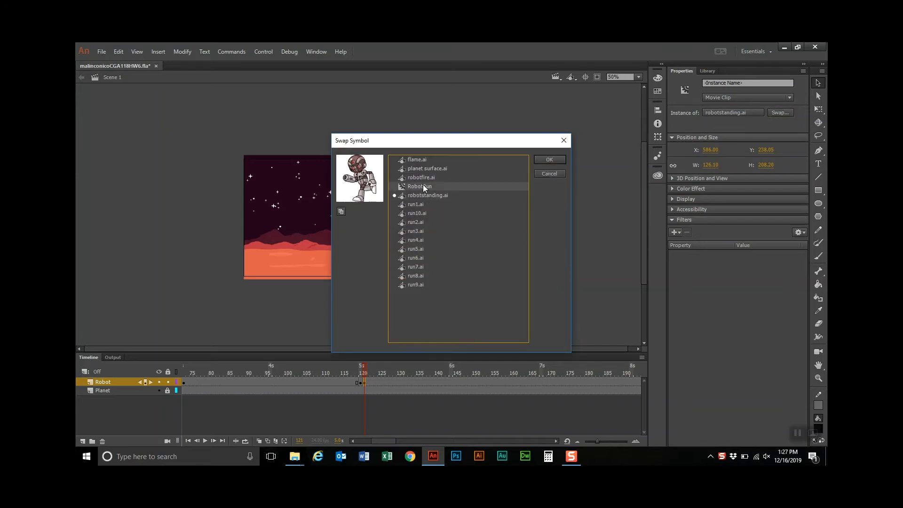
left_click(542, 158)
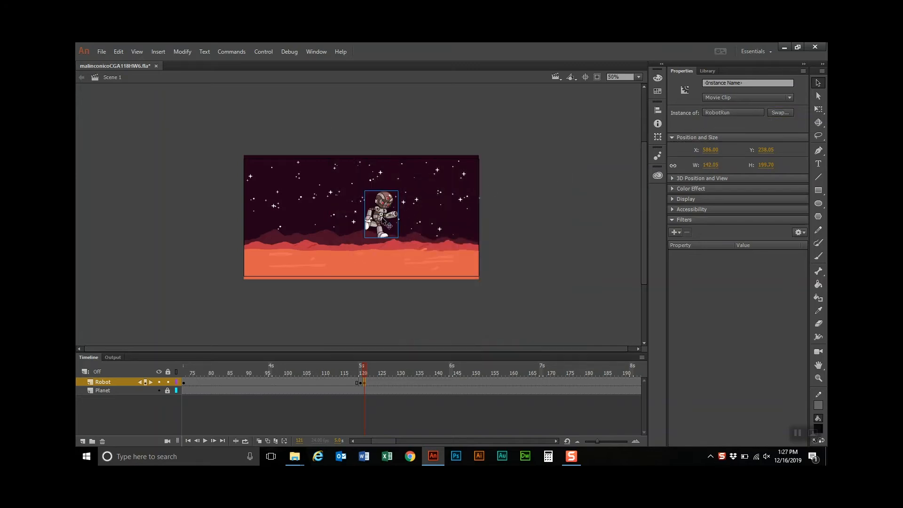
Use onion skinning to line up the running robot at frame 121 with the standing pose, at about X 550, Y 346
left_click(258, 442)
left_click_drag(381, 222, 373, 247)
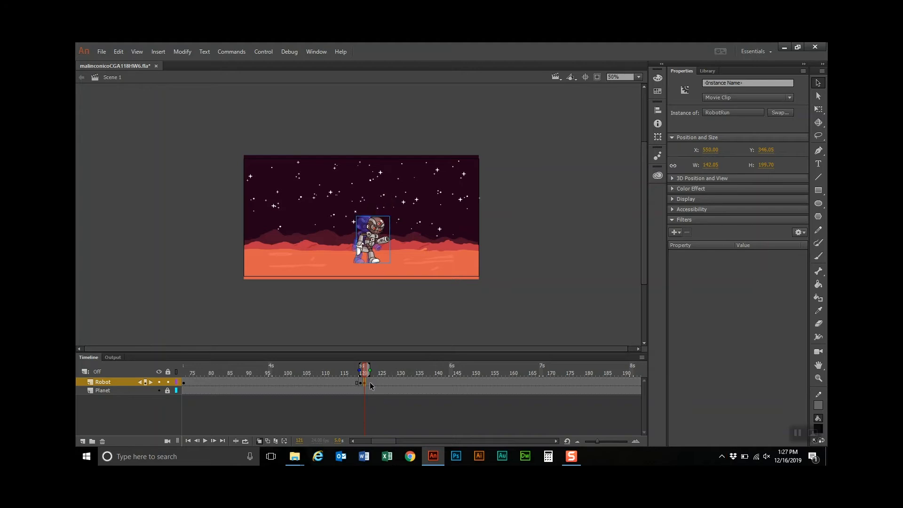
left_click(258, 441)
Insert a keyframe at frame 145 of the Robot layer and move the robot straight across to just outside the stage's right edge
left_click(456, 384)
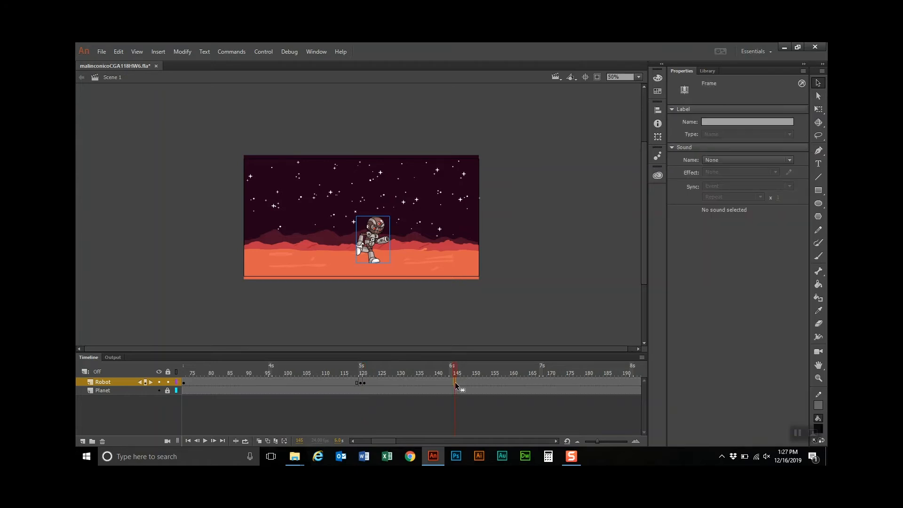
right_click(456, 383)
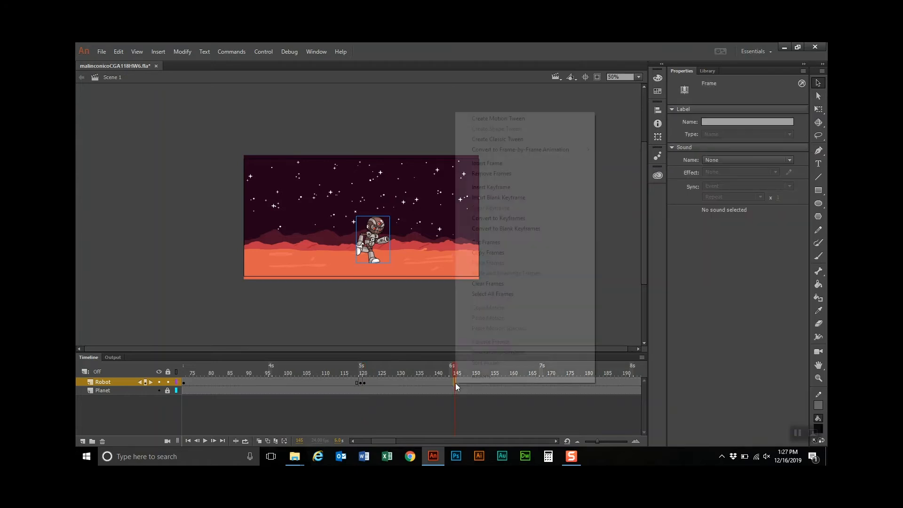
left_click(486, 189)
left_click_drag(370, 241, 501, 243)
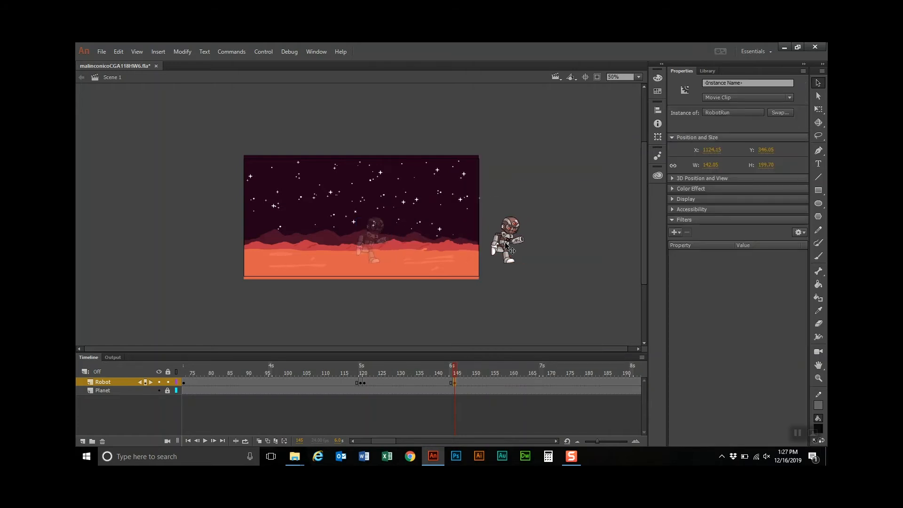
Create a classic tween from frame 121 to frame 145 of the Robot layer and save the document
left_click(364, 382)
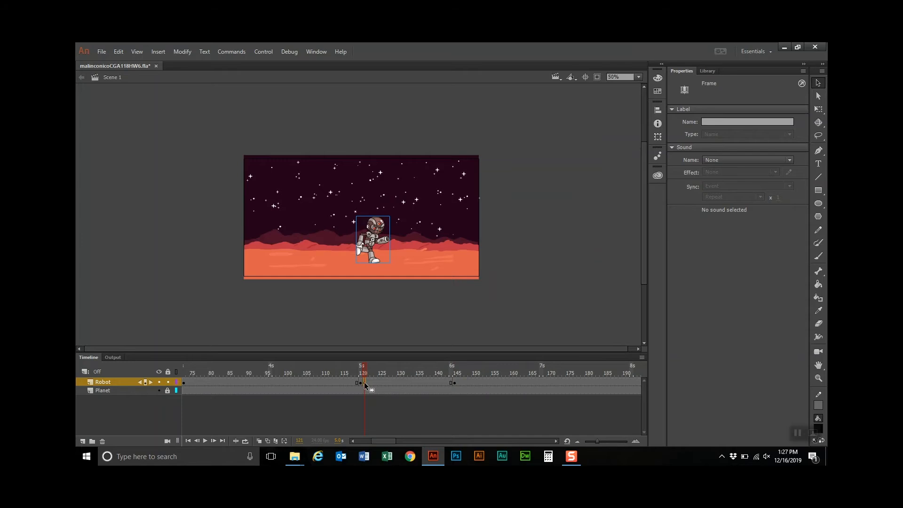
right_click(364, 382)
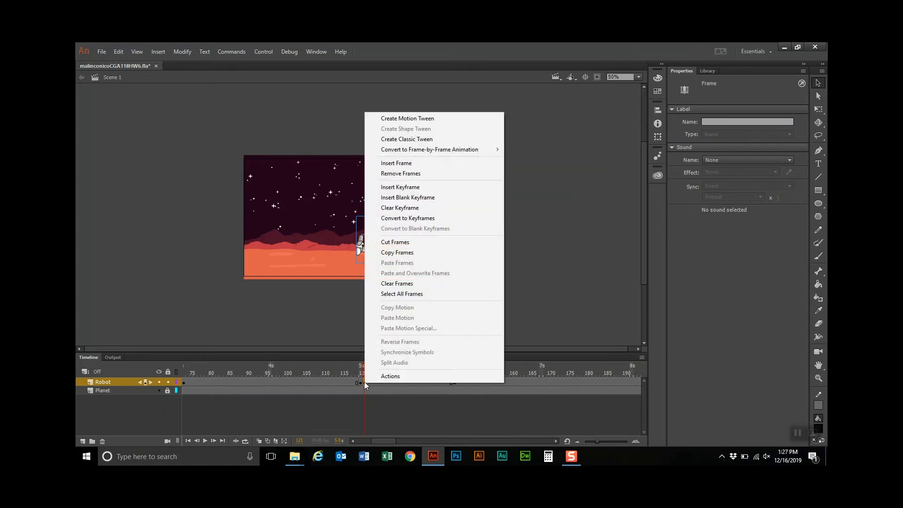
left_click(406, 140)
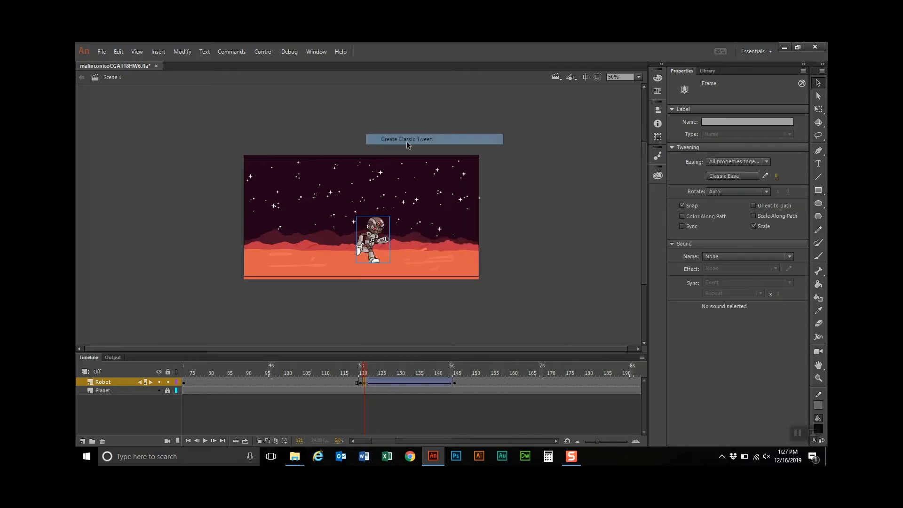
left_click(100, 55)
left_click(117, 142)
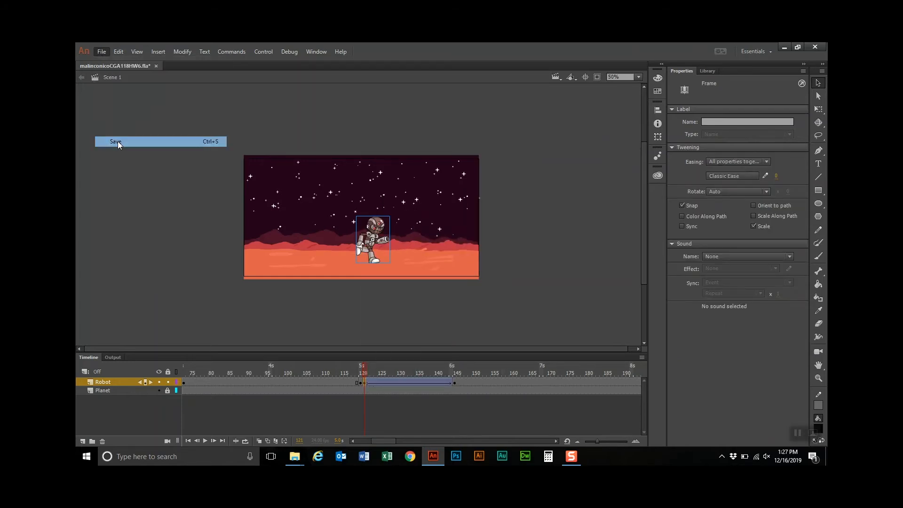
Test the movie to check the robot's full run, stop and exit, and close the preview
left_click(258, 53)
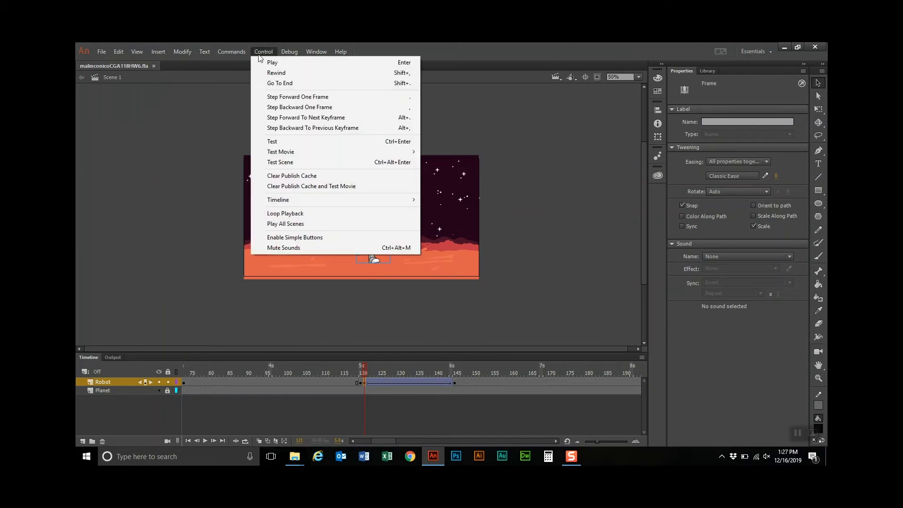
left_click(280, 141)
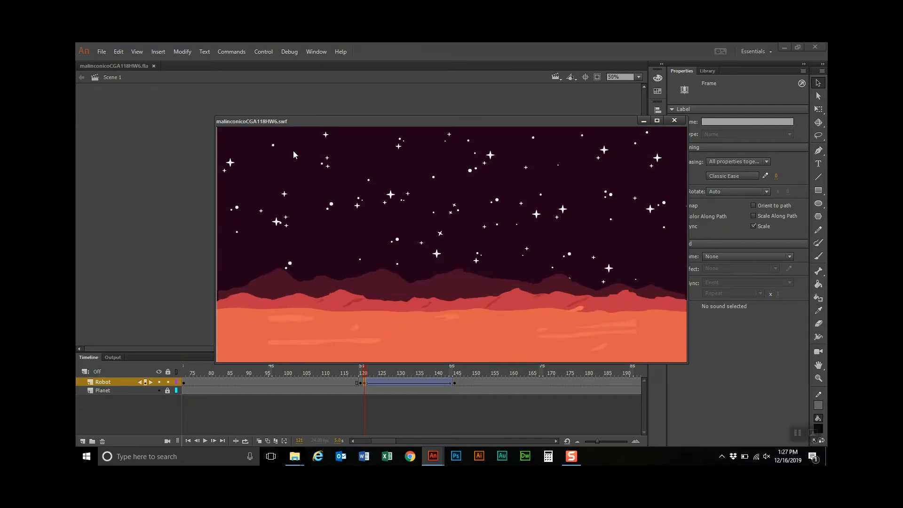
left_click(678, 121)
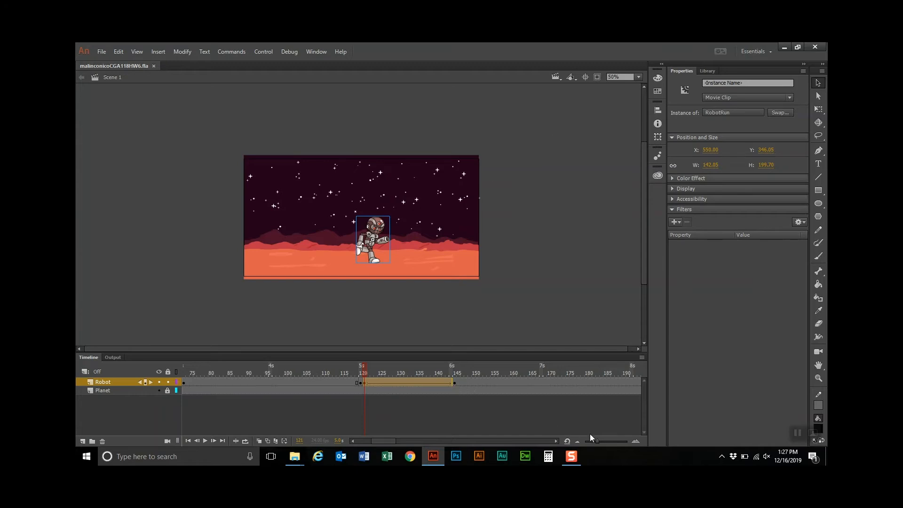
Insert a blank keyframe at frame 146 of the Robot layer
left_click(557, 441)
left_click(557, 442)
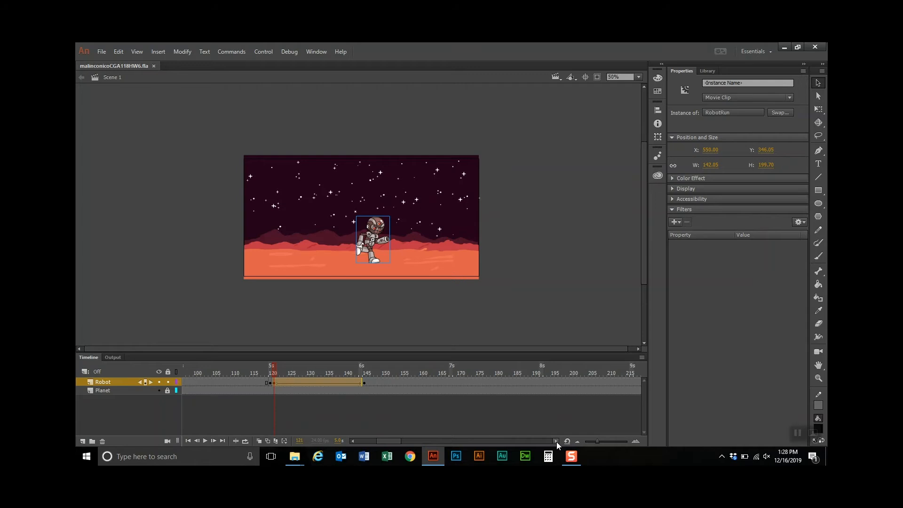
left_click(541, 382)
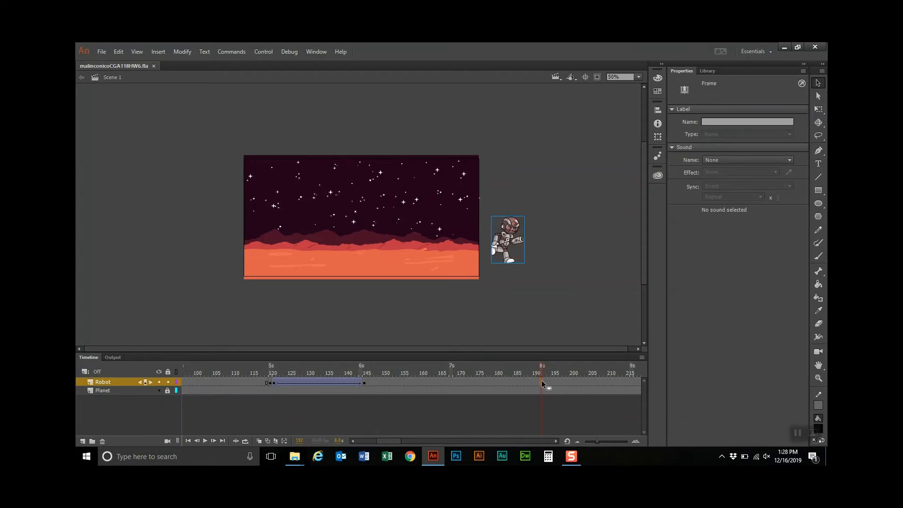
right_click(368, 383)
left_click(408, 200)
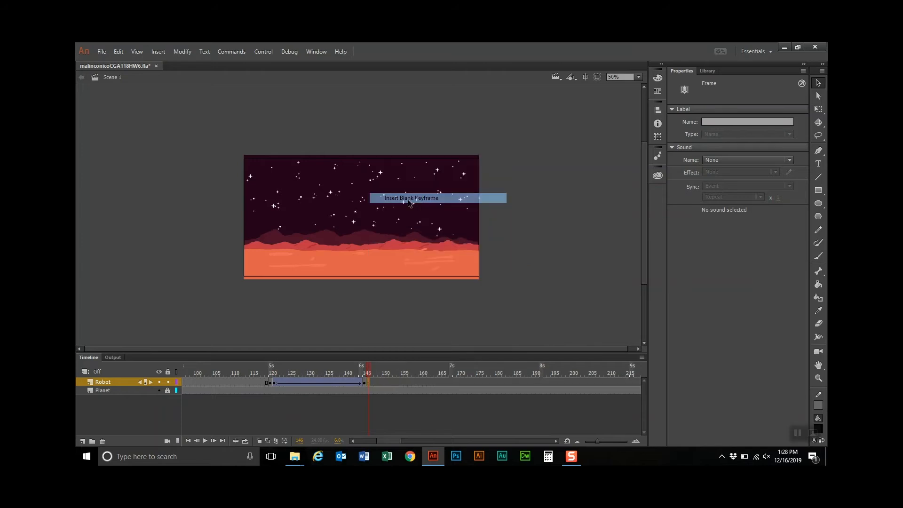
Insert a keyframe at frame 192 of the Robot layer and place a RobotRun instance just outside the stage's right edge
left_click(540, 383)
right_click(540, 383)
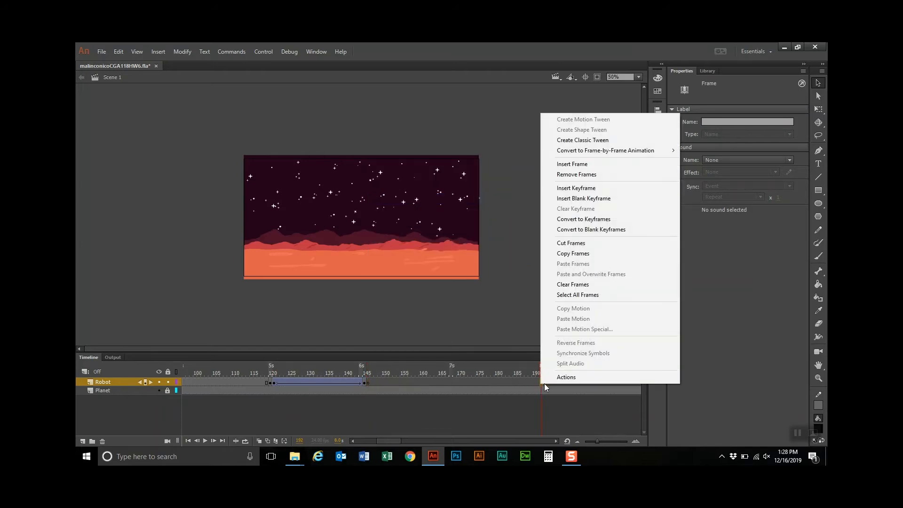
left_click(596, 187)
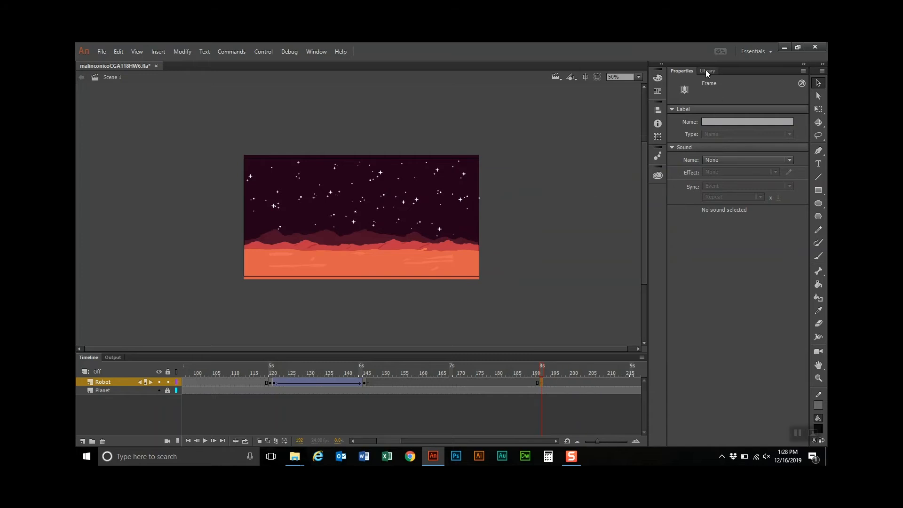
left_click(707, 71)
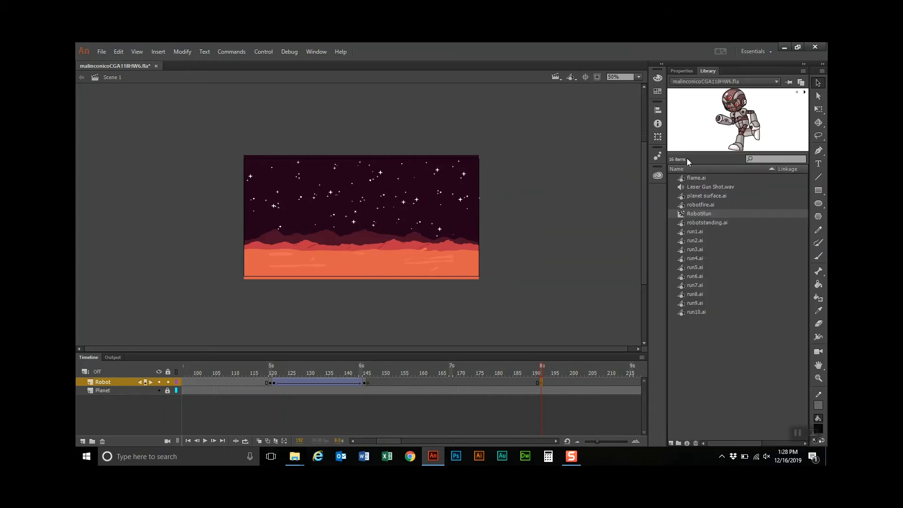
left_click_drag(502, 253, 508, 254)
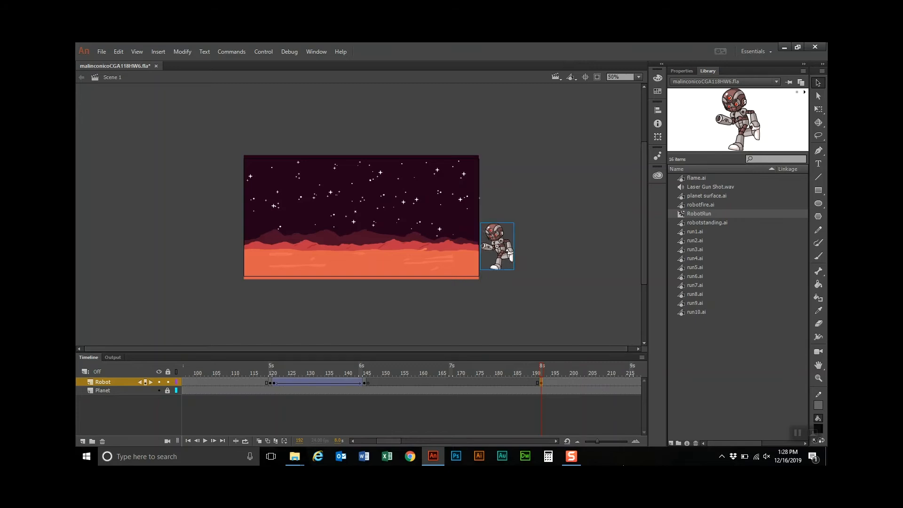
Insert a keyframe at frame 216 of the Robot layer and move the robot into the stage, aligned to its horizontal centre
left_click(555, 441)
left_click(556, 440)
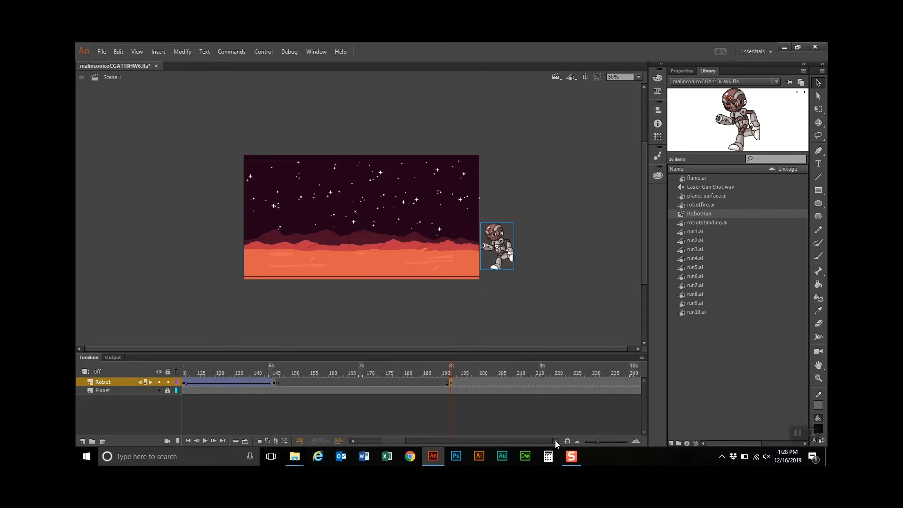
left_click(555, 441)
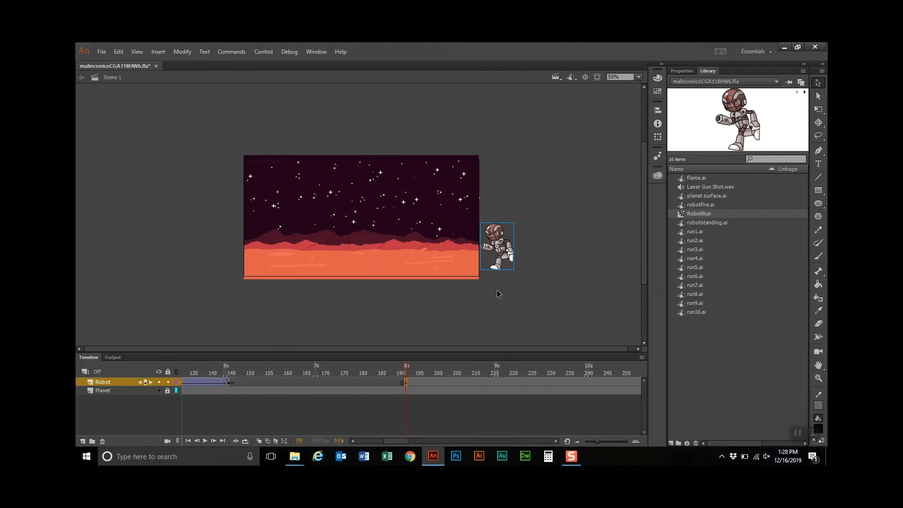
left_click(556, 441)
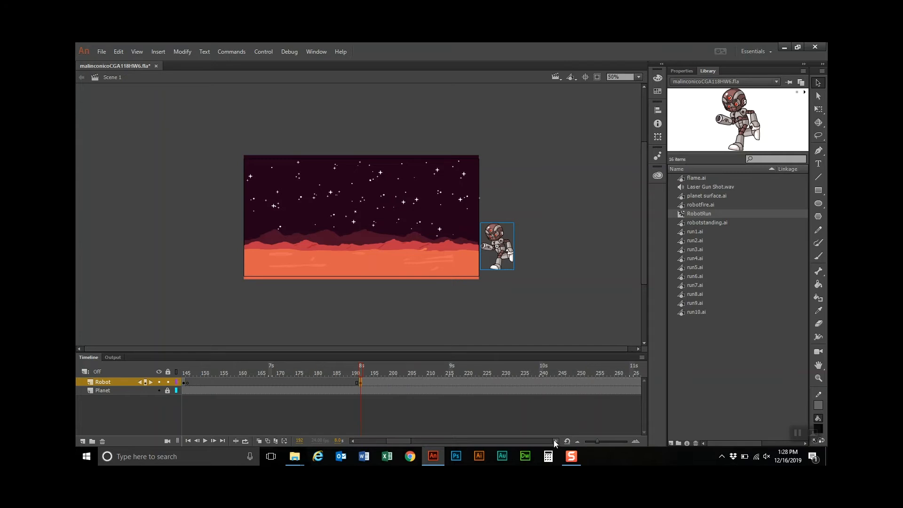
left_click(451, 383)
right_click(450, 382)
left_click(518, 189)
left_click_drag(508, 259, 374, 254)
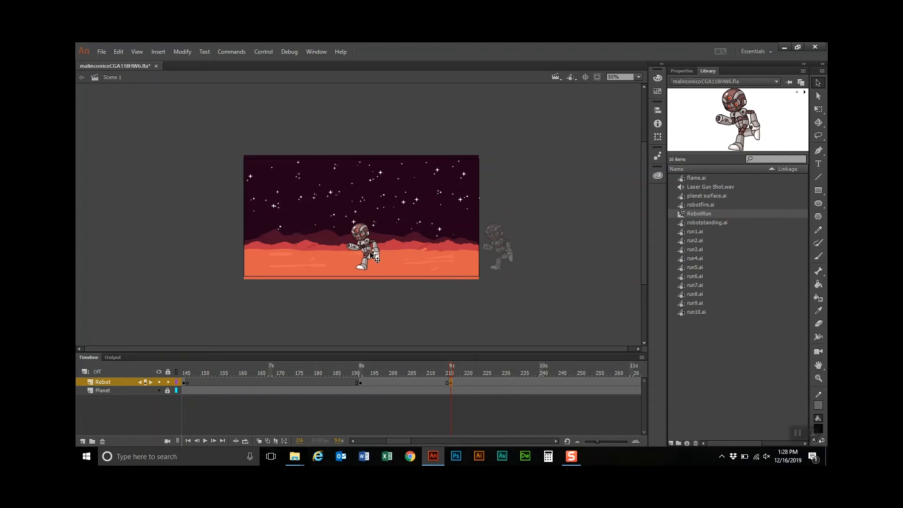
left_click(658, 111)
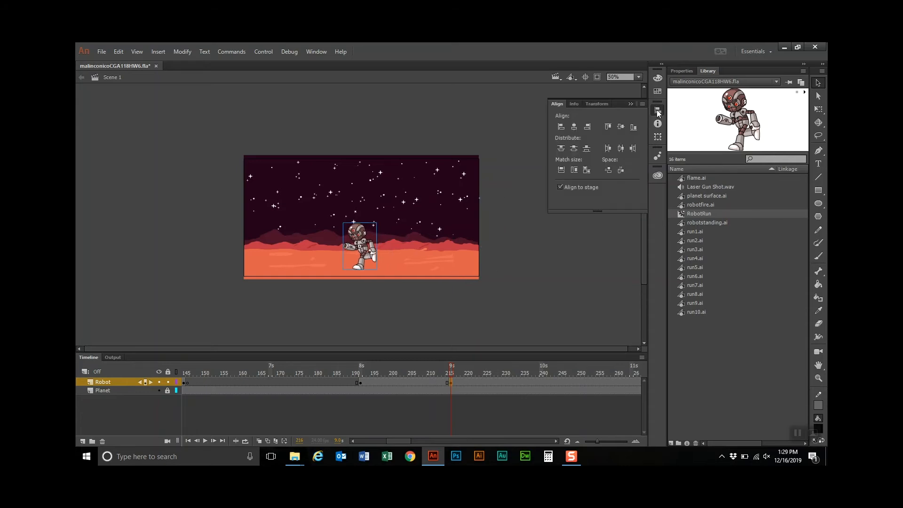
left_click(573, 128)
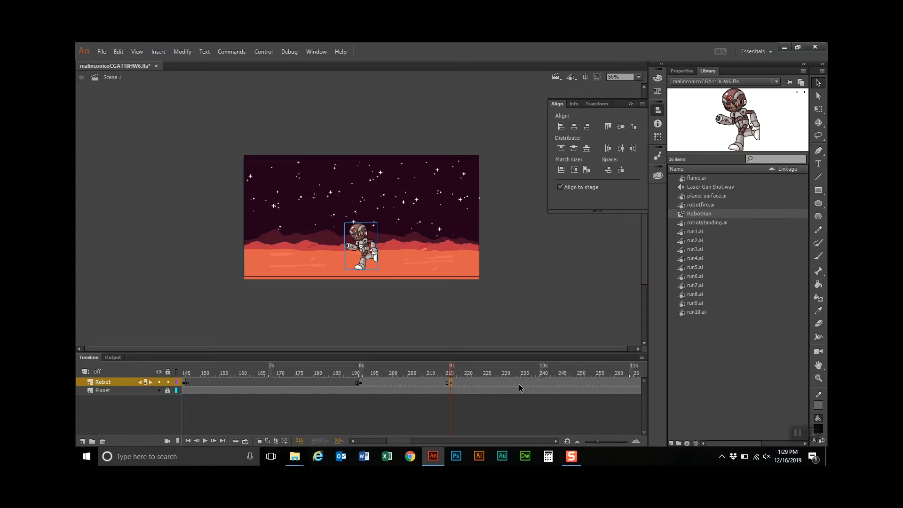
Insert a keyframe at frame 217 of the Robot layer and swap the running robot for robotstanding.ai
left_click(453, 383)
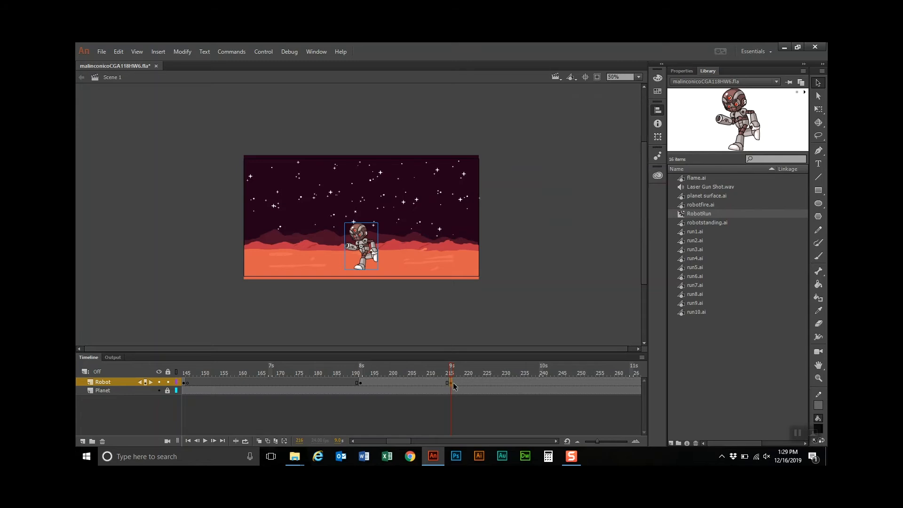
right_click(454, 383)
left_click(499, 198)
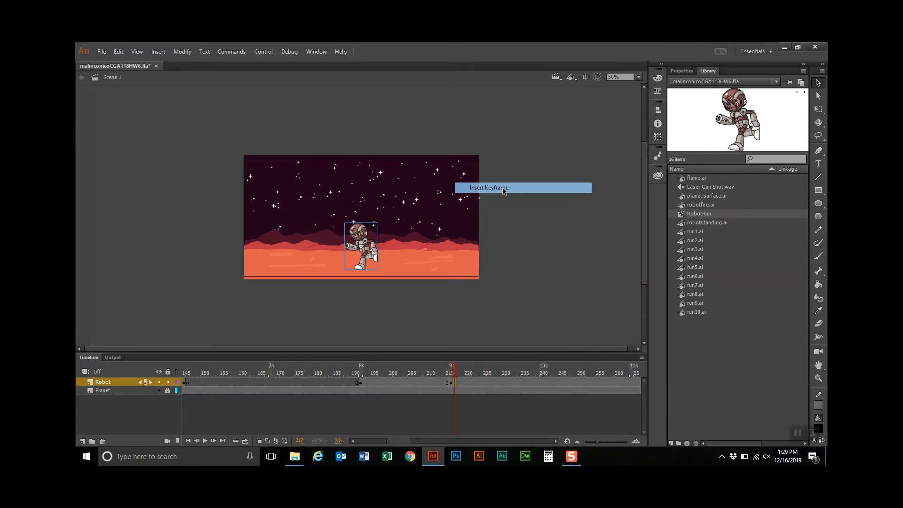
left_click(688, 70)
left_click(780, 113)
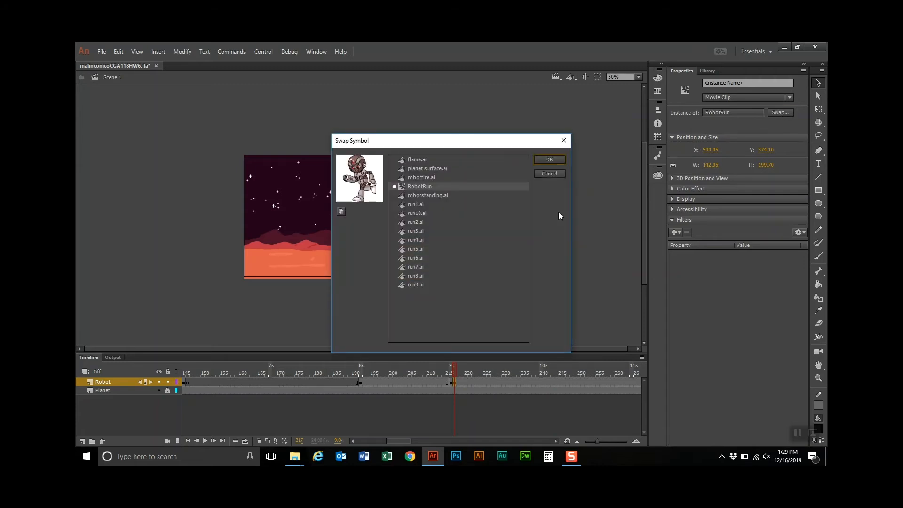
left_click(418, 195)
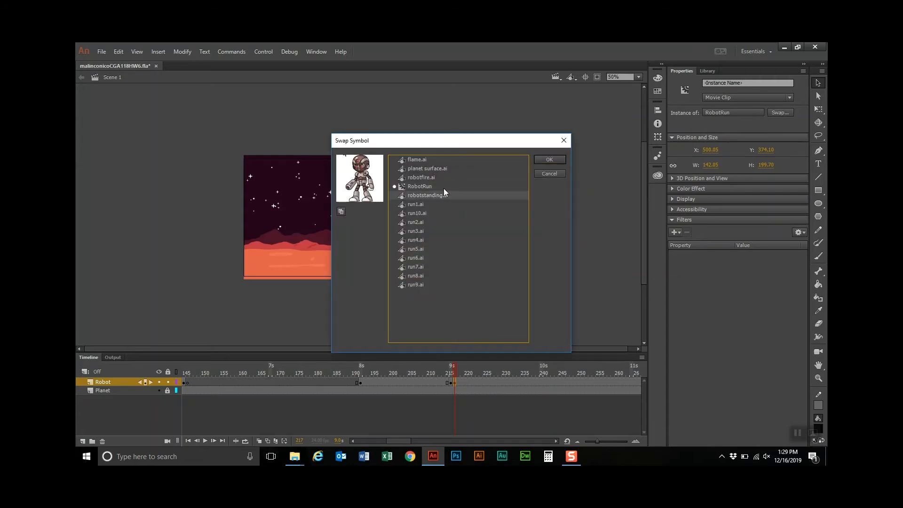
left_click(543, 161)
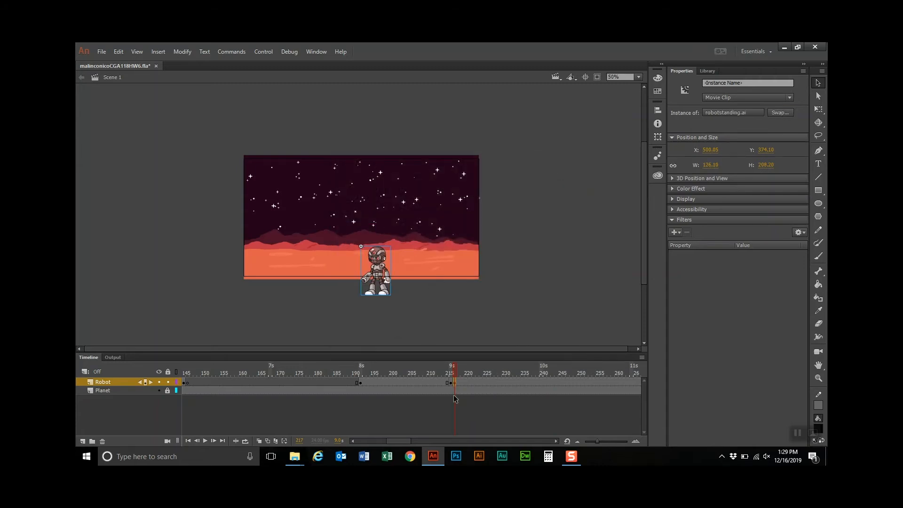
Use onion skinning to line up the standing robot at frame 217 with the running pose, at about X 454, Y 268, and save the document
left_click(260, 441)
left_click_drag(383, 270, 373, 246)
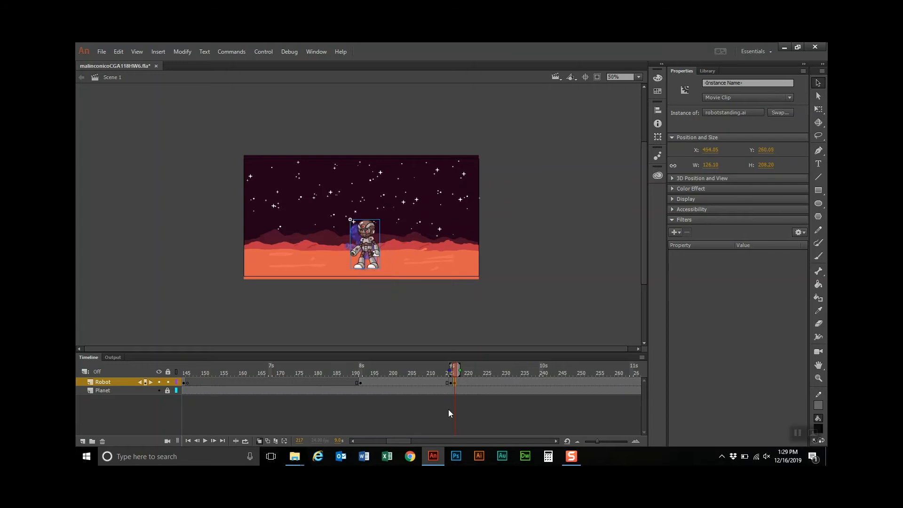
left_click(259, 441)
left_click(99, 52)
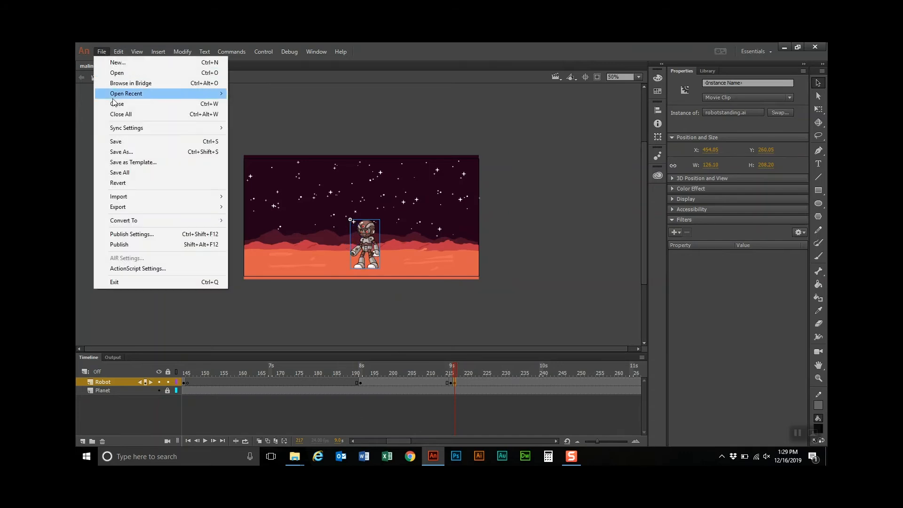
left_click(122, 143)
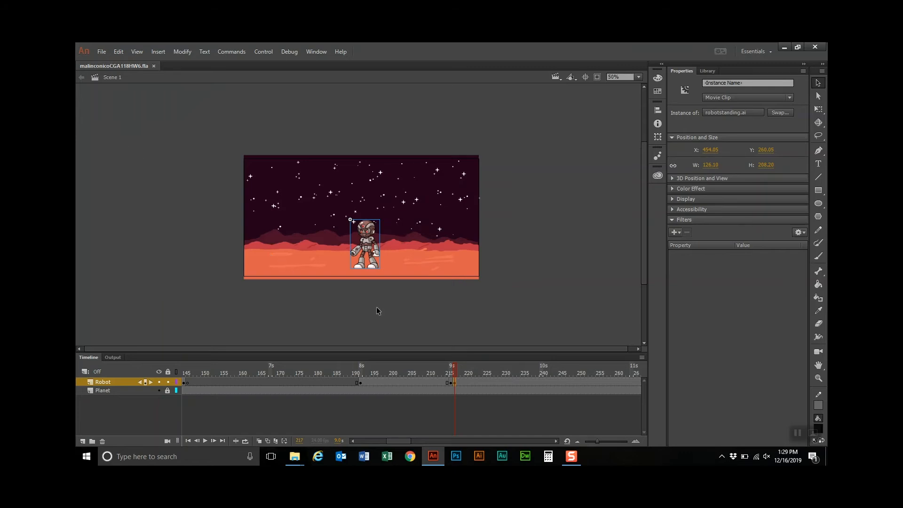
left_click(543, 383)
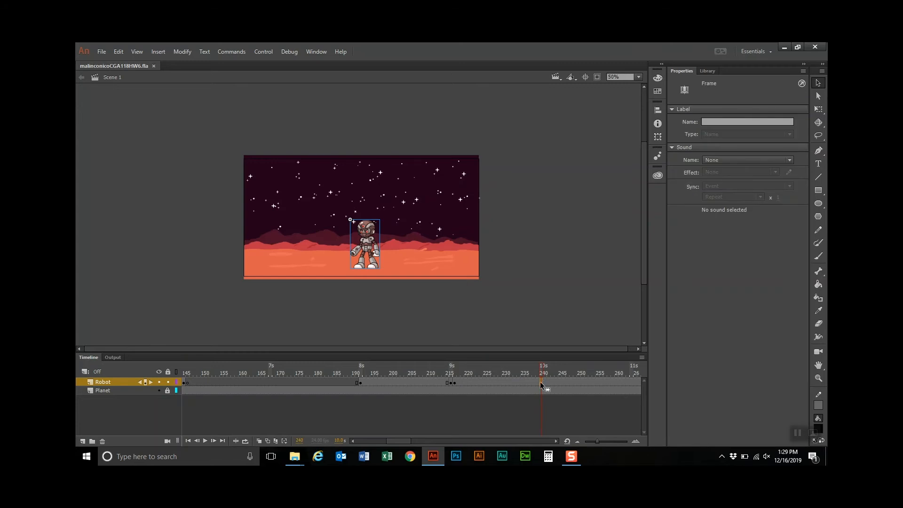
right_click(542, 382)
left_click(588, 185)
mouse_move(805, 441)
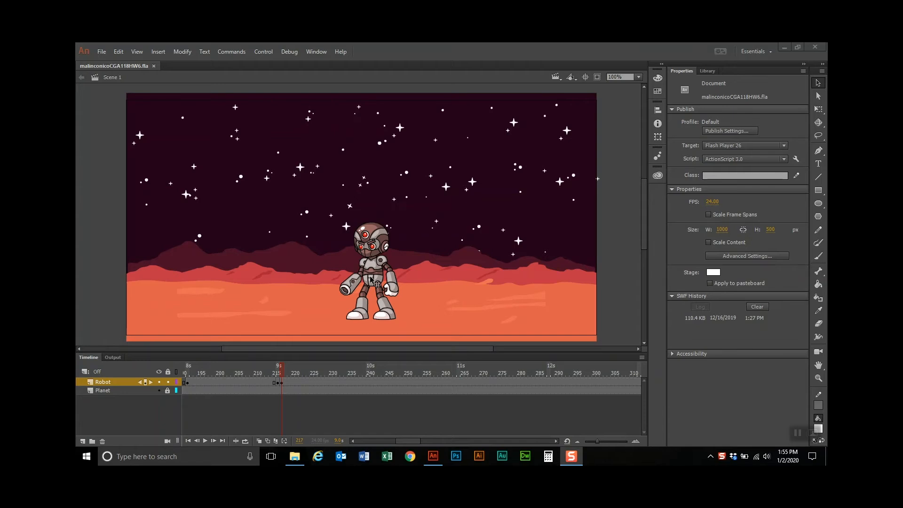
Insert a keyframe at frame 241 of the Robot layer and scrub from frame 217 to check the standing pose
left_click(372, 383)
right_click(371, 383)
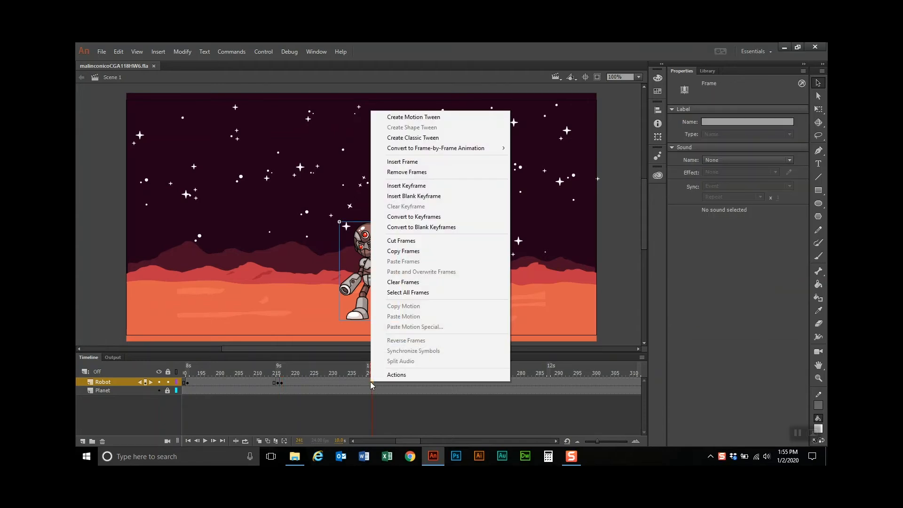
left_click(426, 186)
left_click_drag(281, 373, 374, 374)
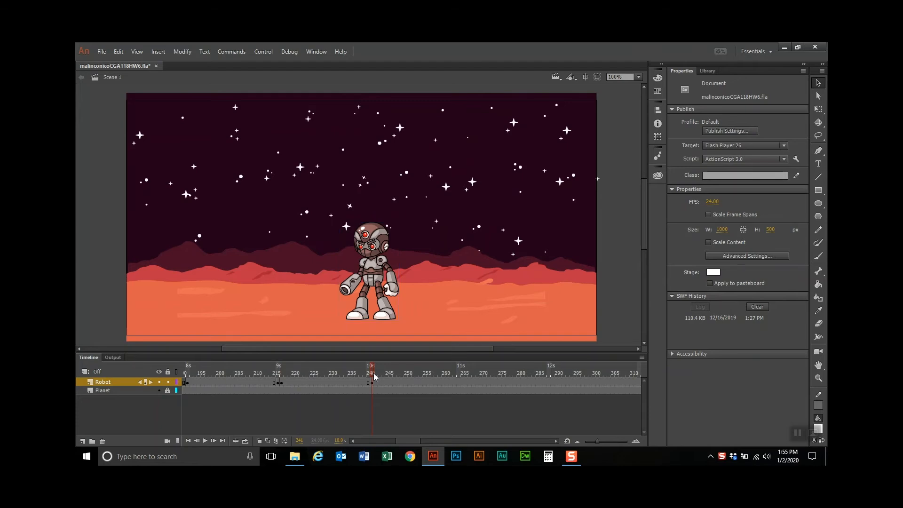
Insert a keyframe at frame 242 of the Robot layer and swap the standing robot for robotfire.ai
left_click(374, 383)
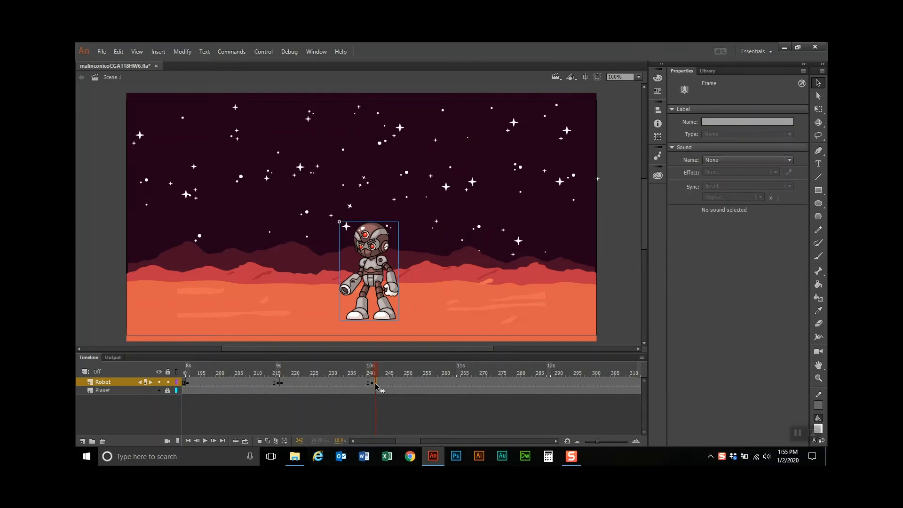
right_click(375, 383)
left_click(411, 188)
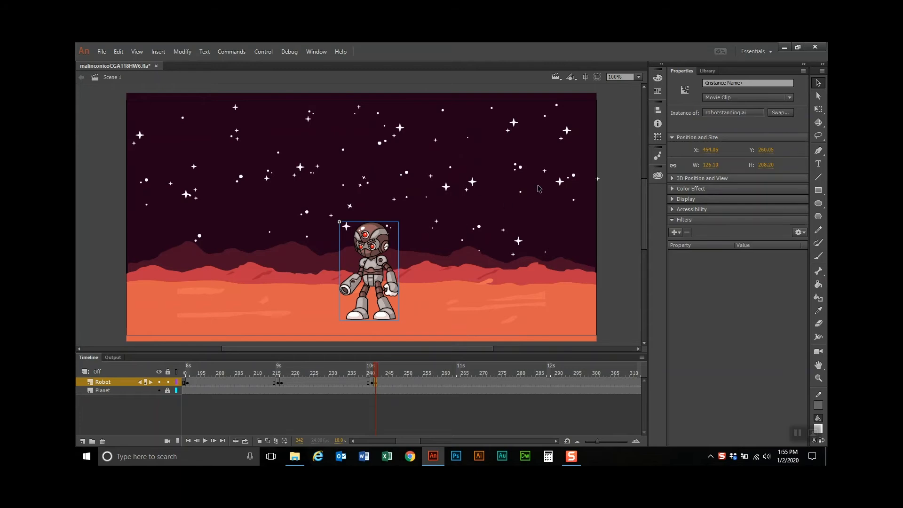
left_click(779, 113)
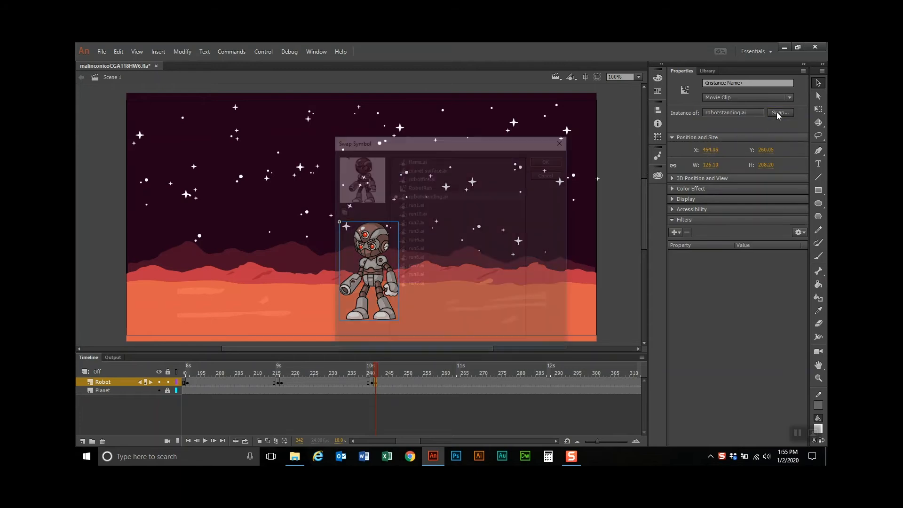
left_click(421, 178)
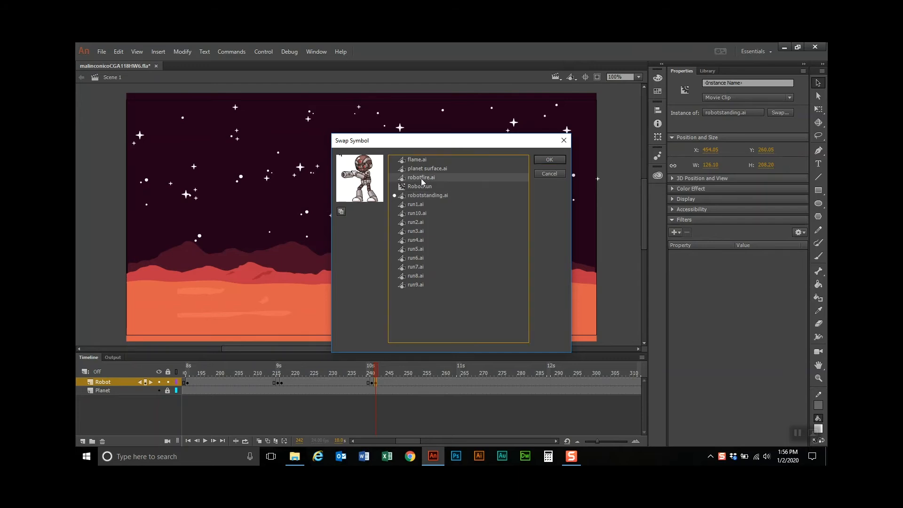
left_click(559, 161)
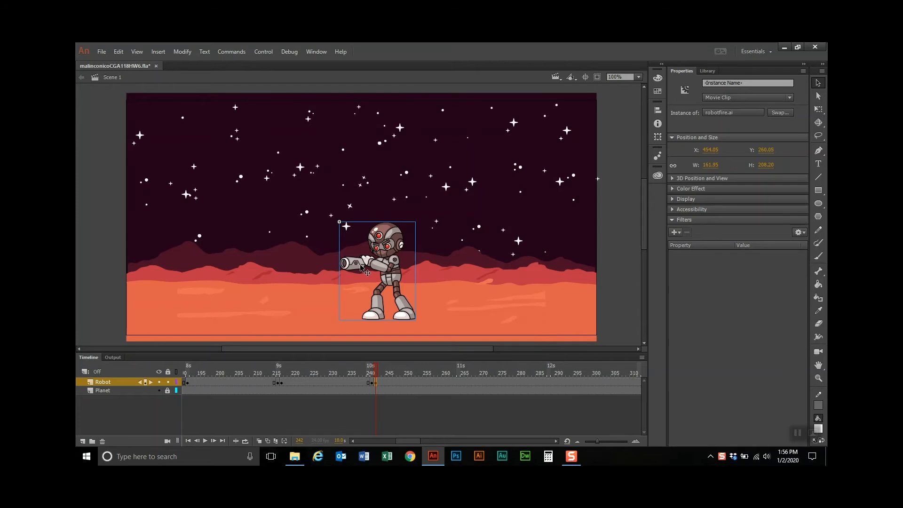
Turn on onion skinning at frame 241 to compare the standing pose with the firing pose in the following frame
left_click(373, 370)
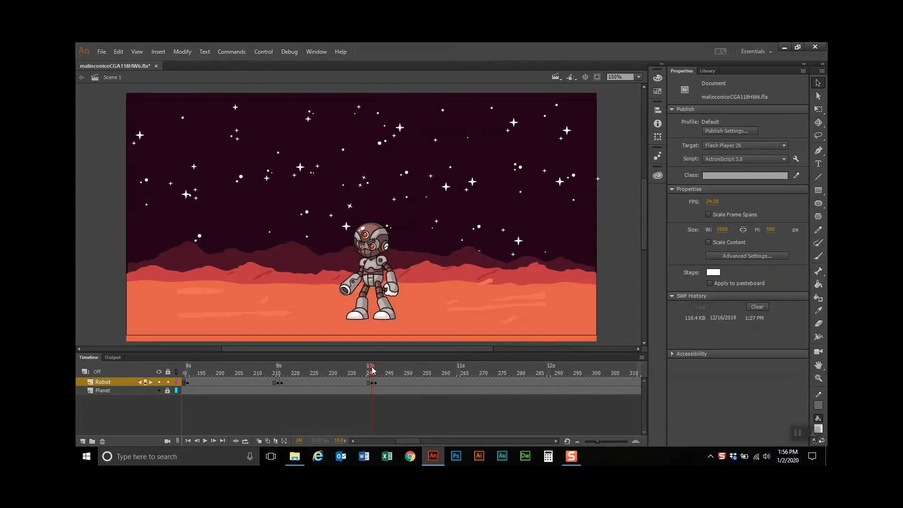
left_click(259, 441)
left_click_drag(362, 369, 379, 372)
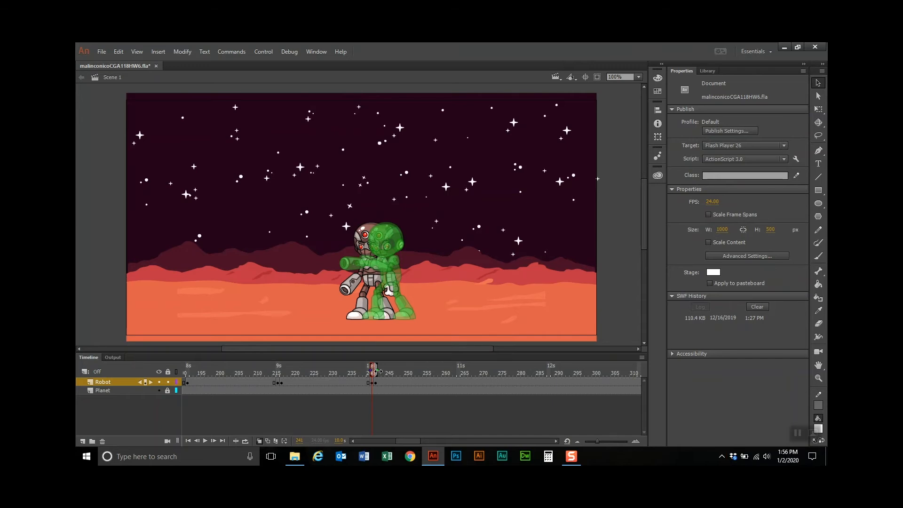
left_click_drag(390, 283, 386, 283)
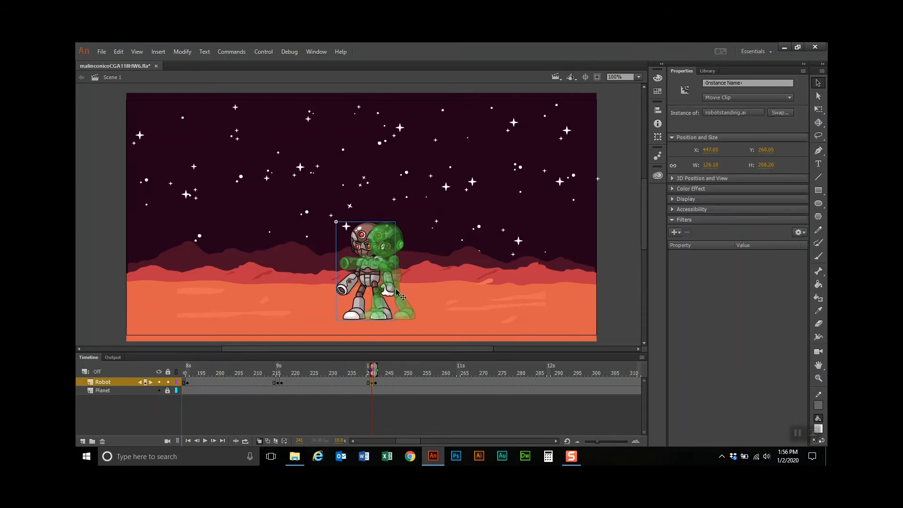
key("ctrl+z")
left_click(403, 313)
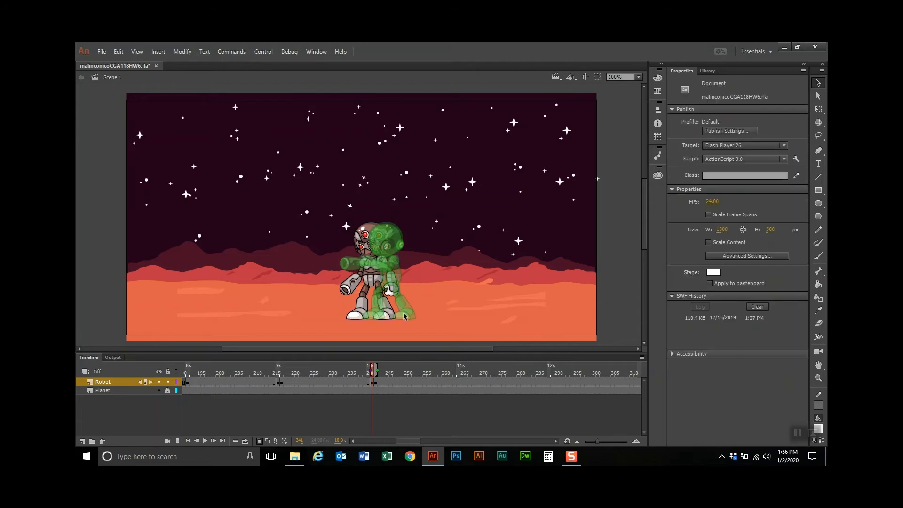
Use onion skinning limited to the preceding frame to align the firing robot at frame 242 with the standing pose, at about X 420, Y 268
left_click(377, 383)
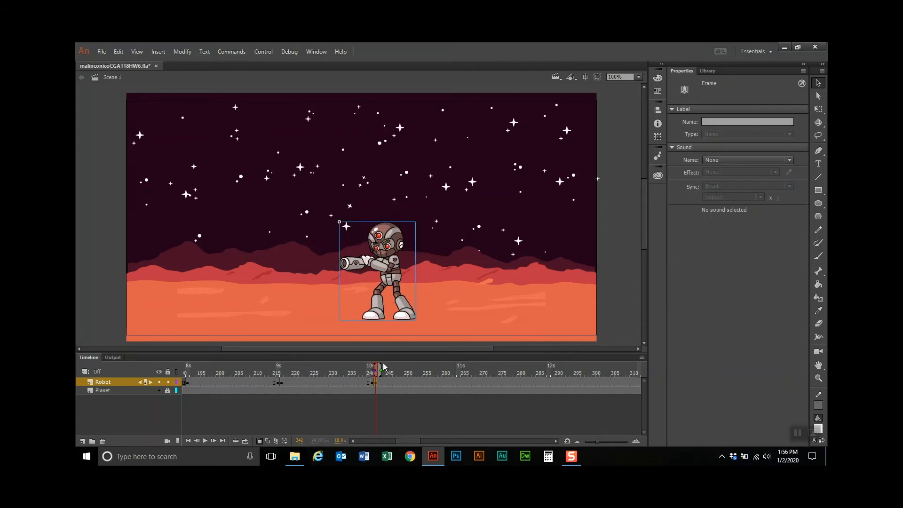
key("alt+shift+o")
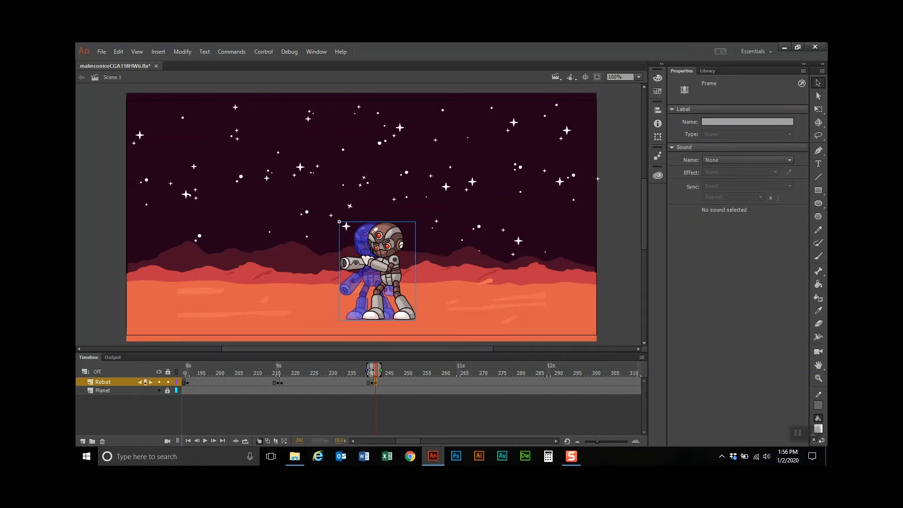
left_click_drag(379, 371, 376, 371)
left_click_drag(404, 312, 389, 313)
left_click_drag(388, 311, 389, 312)
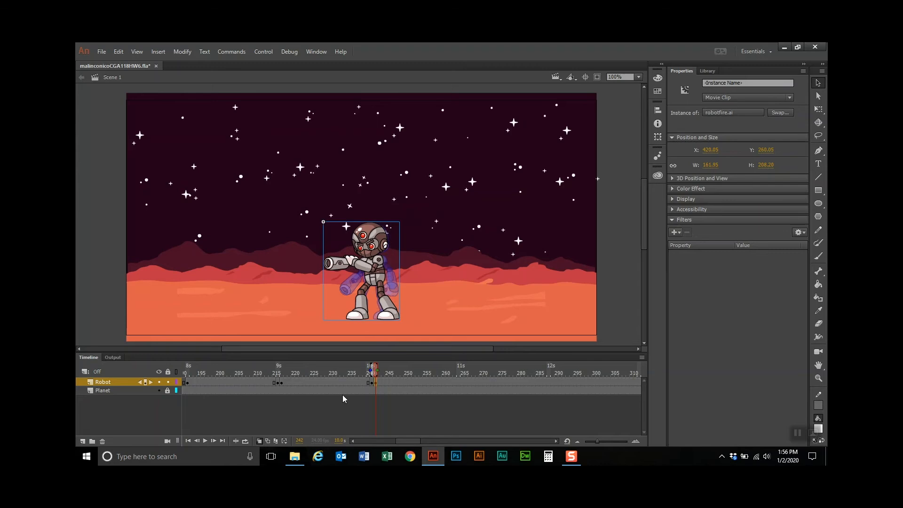
left_click(258, 441)
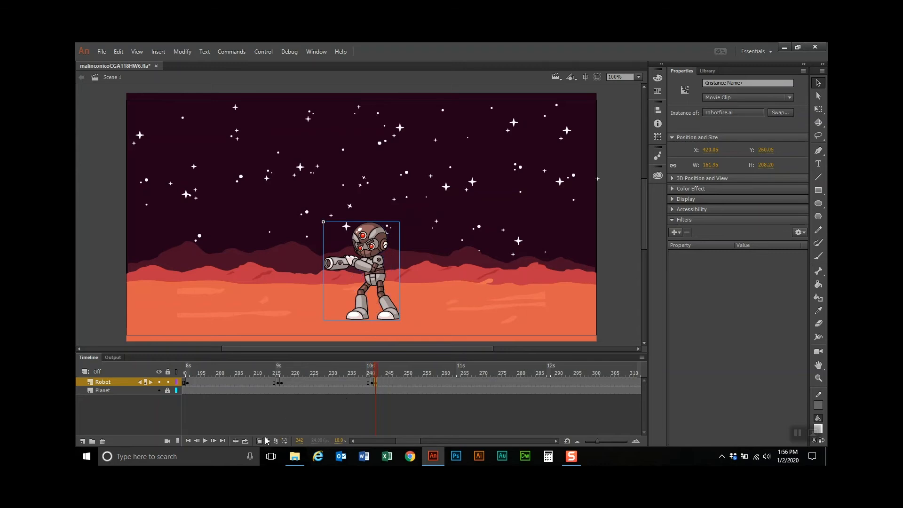
Scrub around frames 241 and 242 to compare the standing and firing poses
left_click(348, 370)
left_click(370, 372)
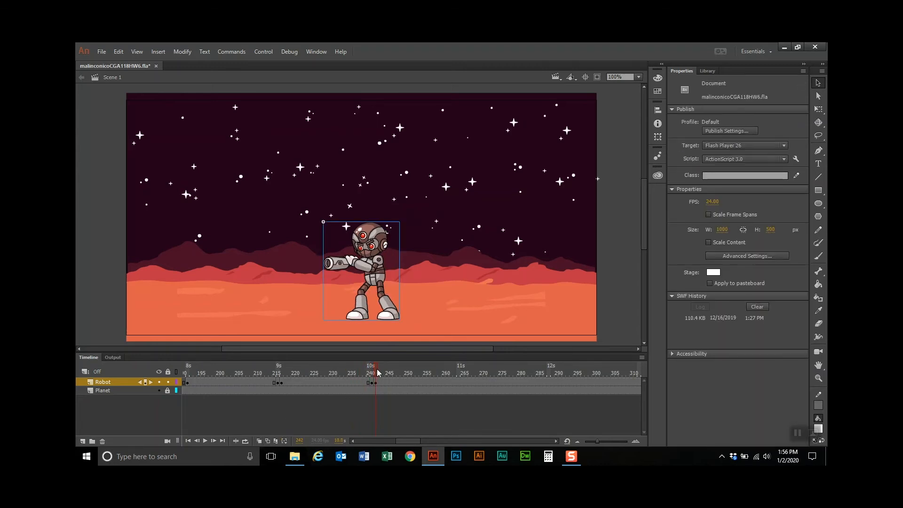
left_click(373, 373)
left_click(367, 372)
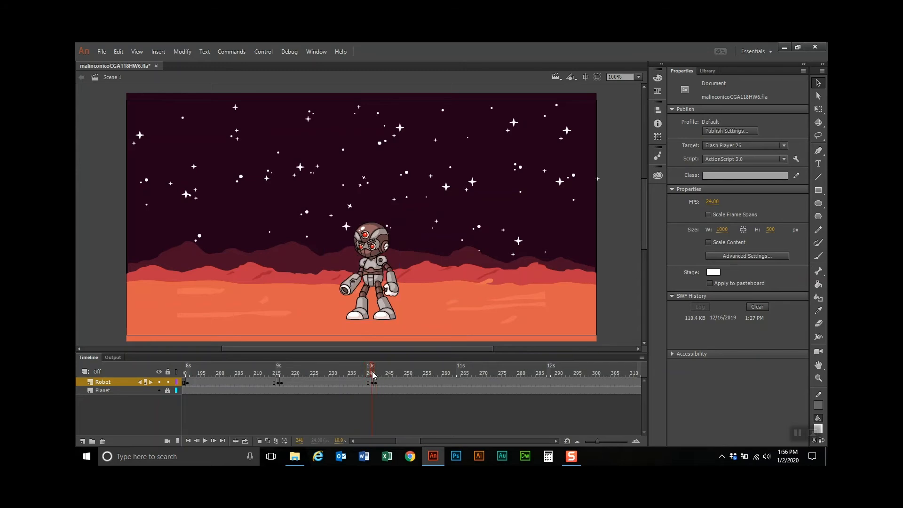
Swap the standing robot at frame 242 of the Robot layer for robotfire.ai again
left_click(802, 435)
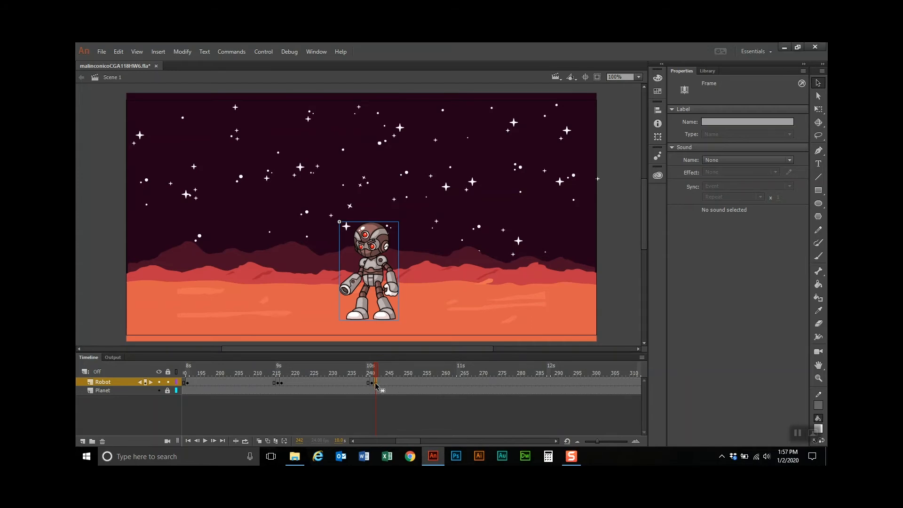
left_click(370, 272)
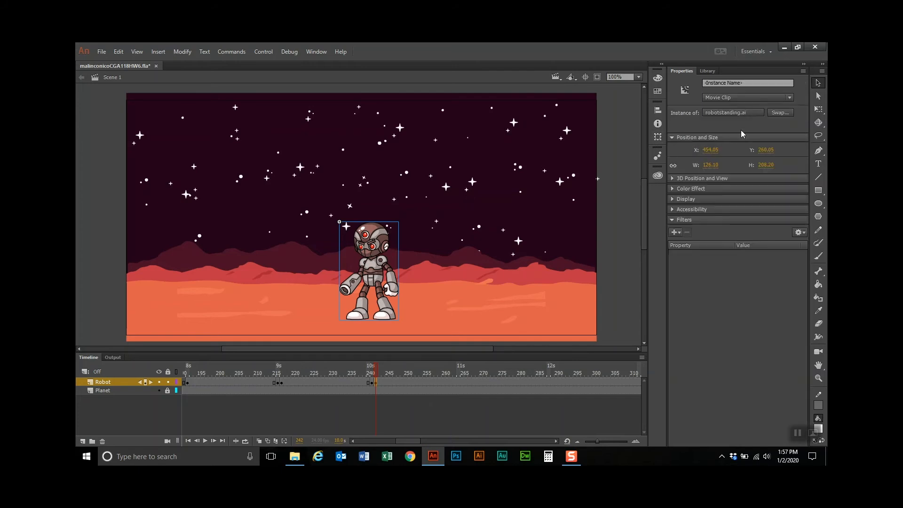
left_click(778, 112)
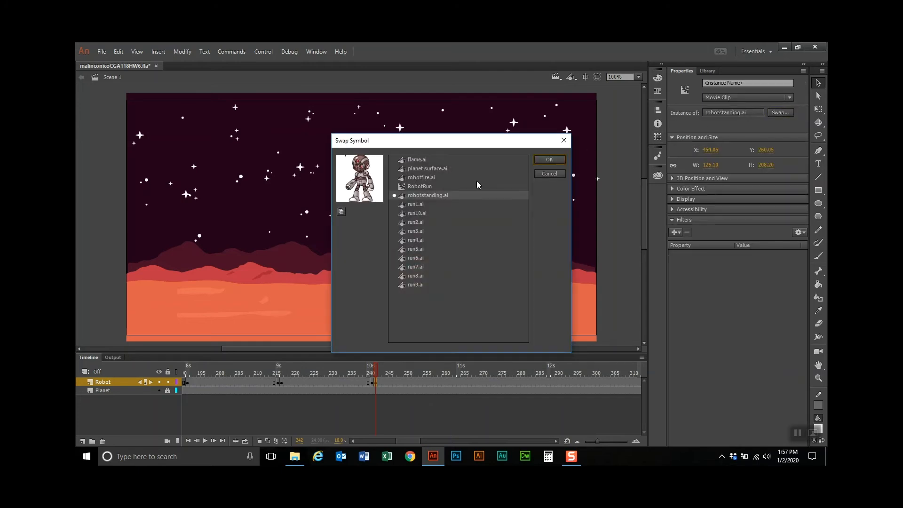
left_click(428, 177)
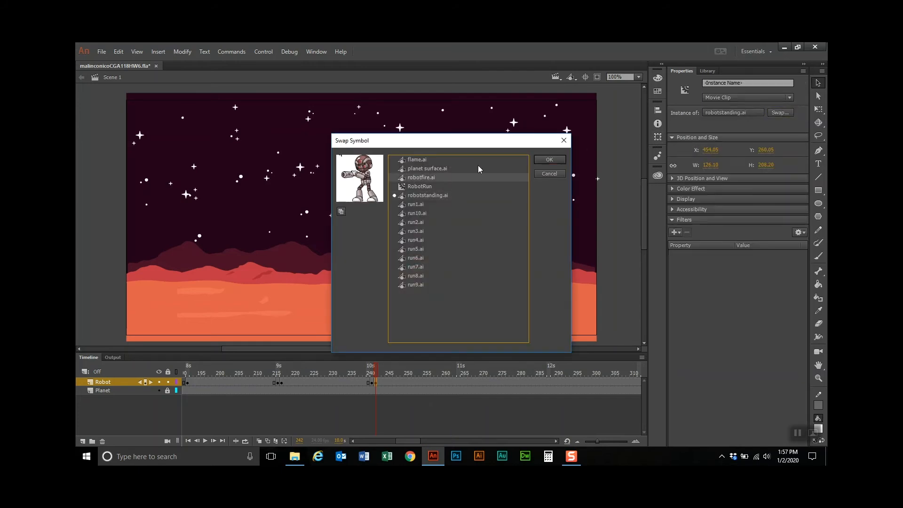
left_click(546, 160)
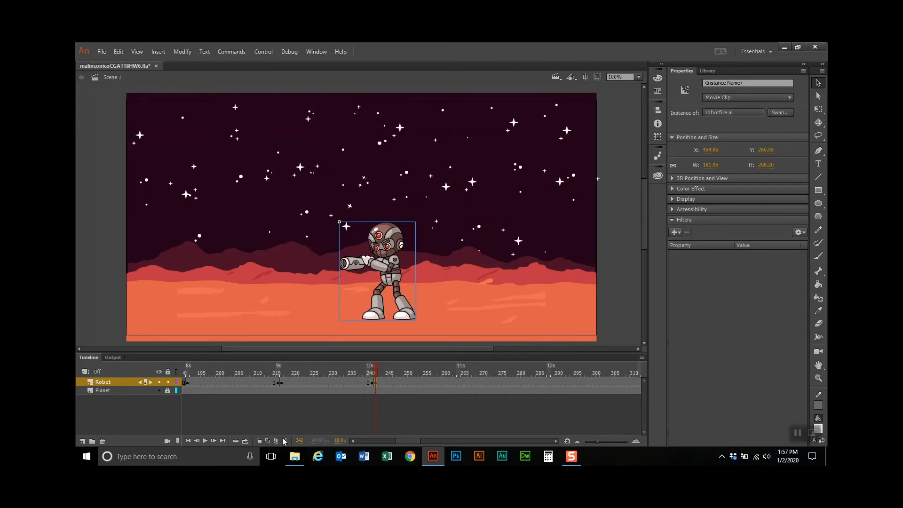
Use onion skinning to line up the firing robot at frame 242 with the standing pose, at about X 419, Y 268, and save the document
left_click(259, 441)
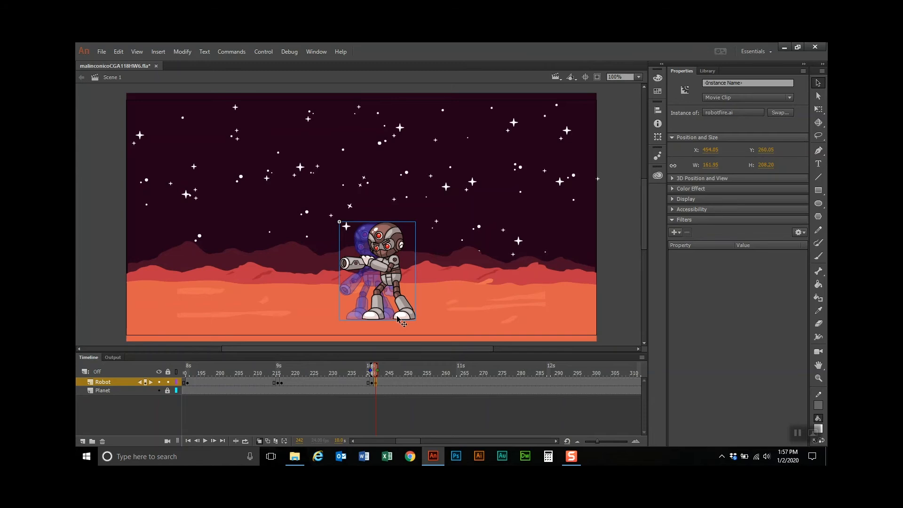
left_click_drag(405, 314, 389, 312)
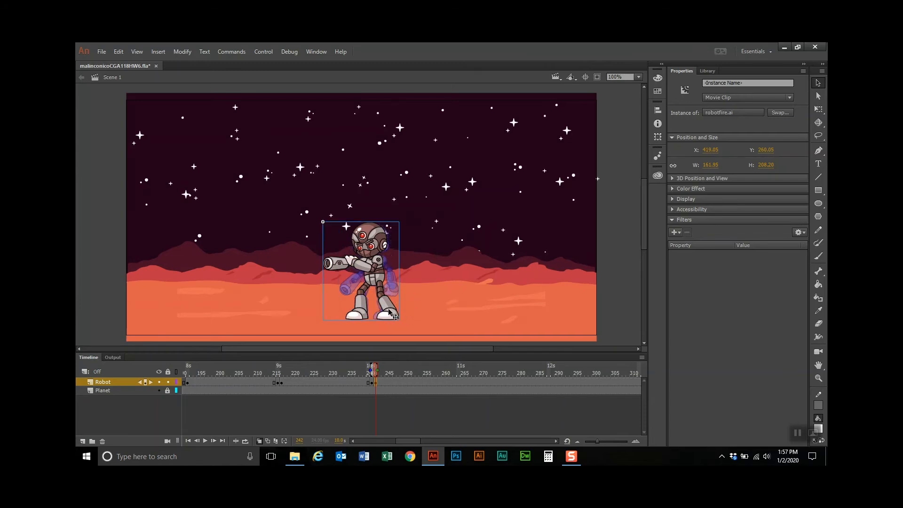
left_click(263, 440)
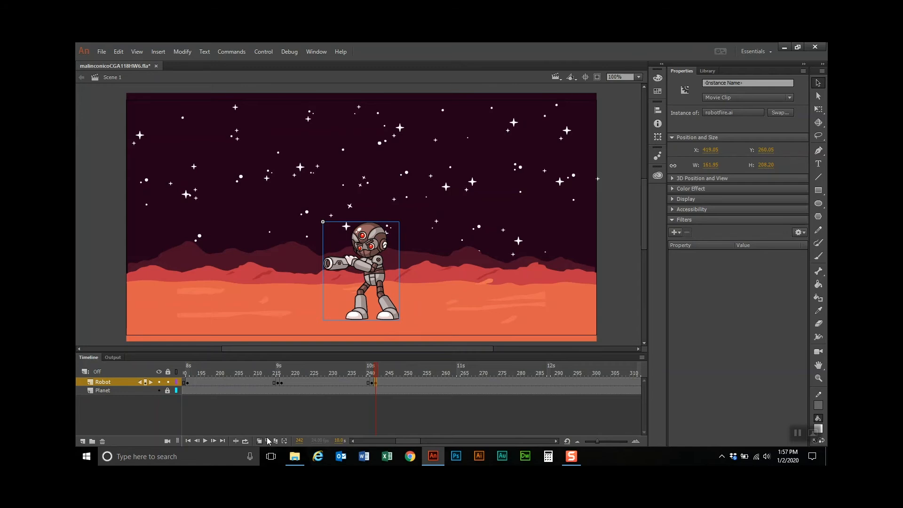
left_click(372, 383)
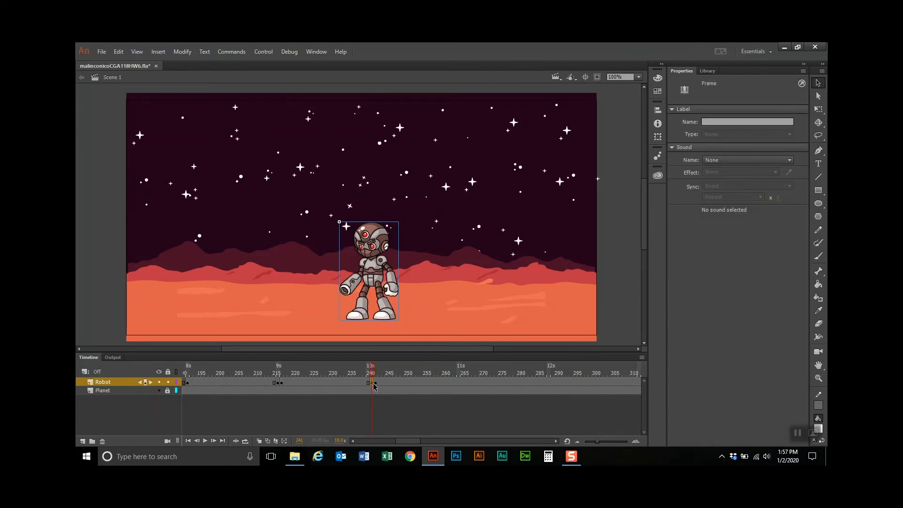
left_click(375, 383)
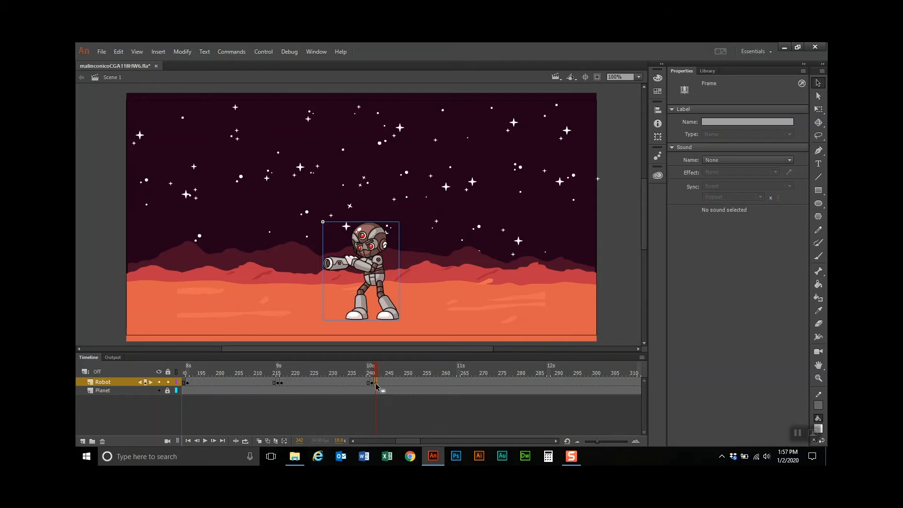
key("ctrl+s")
Add two layers above the Robot layer and name them flame and soud, with soud on top
left_click(83, 441)
left_click(83, 441)
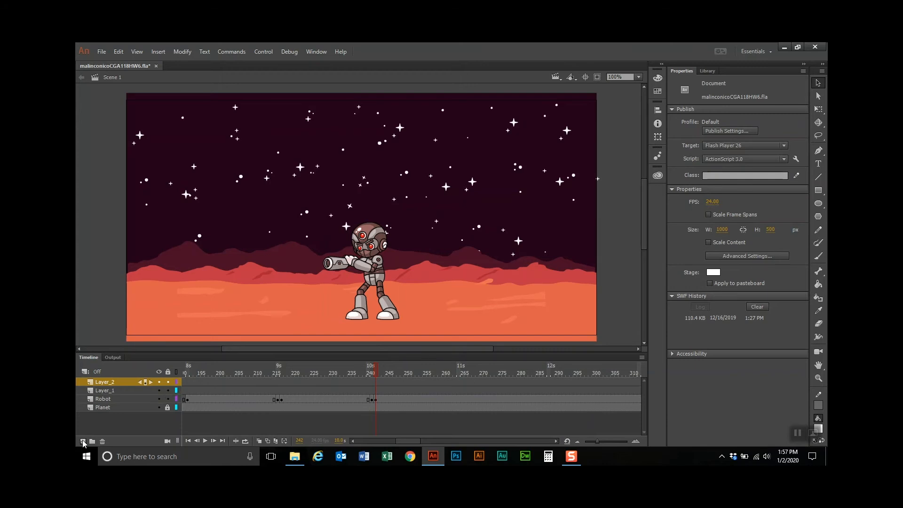
double_click(111, 391)
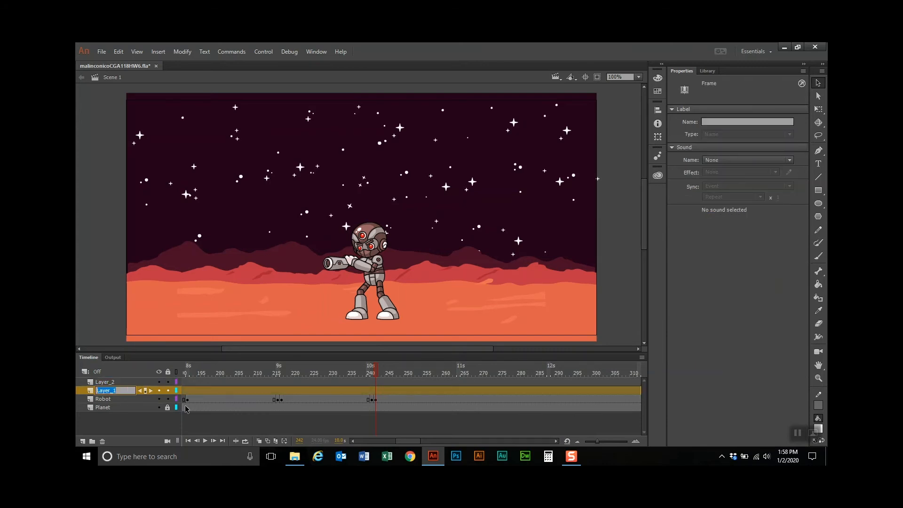
type("flame")
key("Return")
double_click(112, 381)
type("soud")
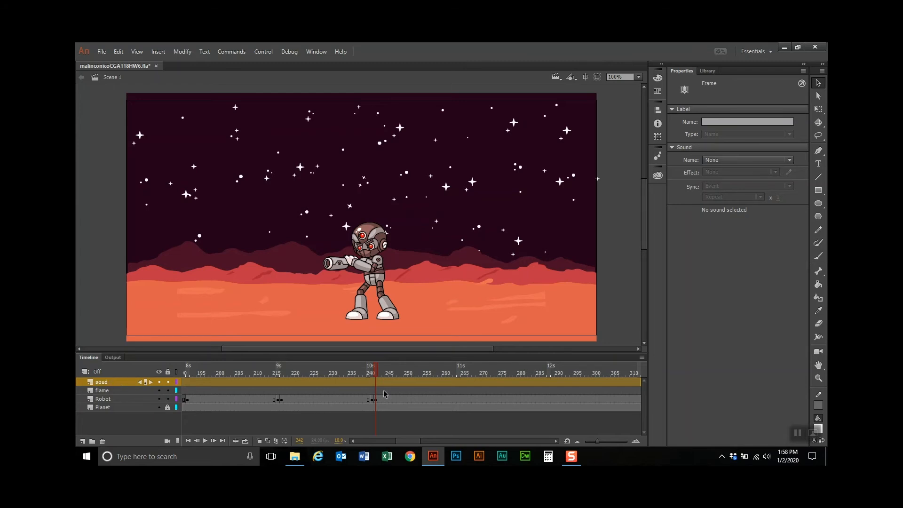
Insert a keyframe at frame 251 of the flame layer and place flame.ai at the muzzle of the robot's gun
left_click(408, 391)
right_click(407, 391)
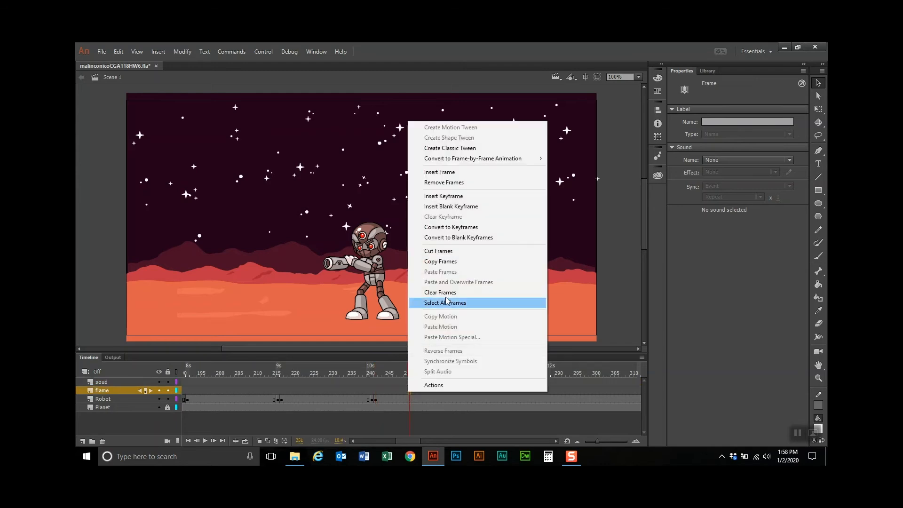
left_click(466, 201)
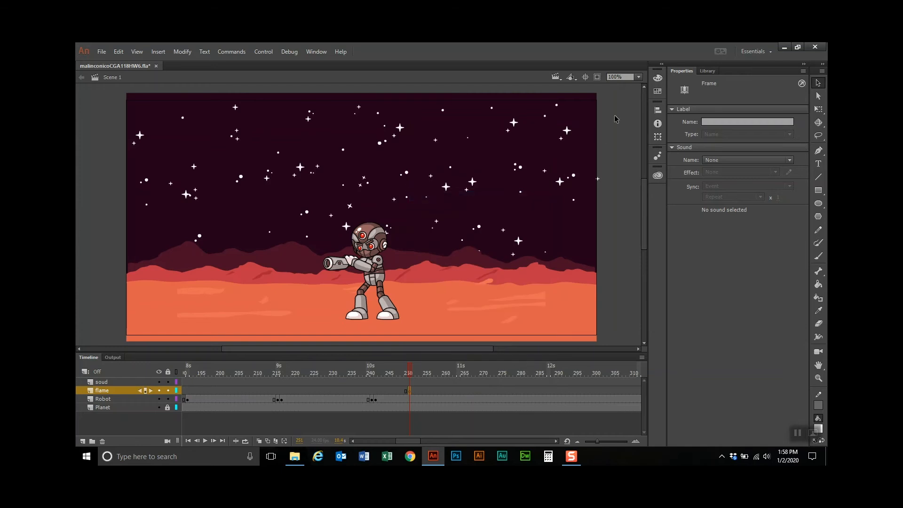
left_click(709, 72)
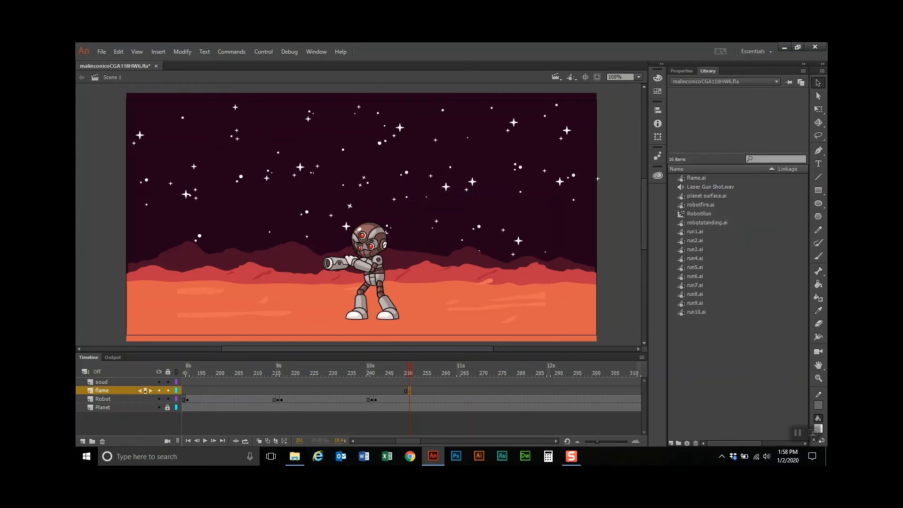
left_click(695, 180)
left_click_drag(770, 126, 319, 261)
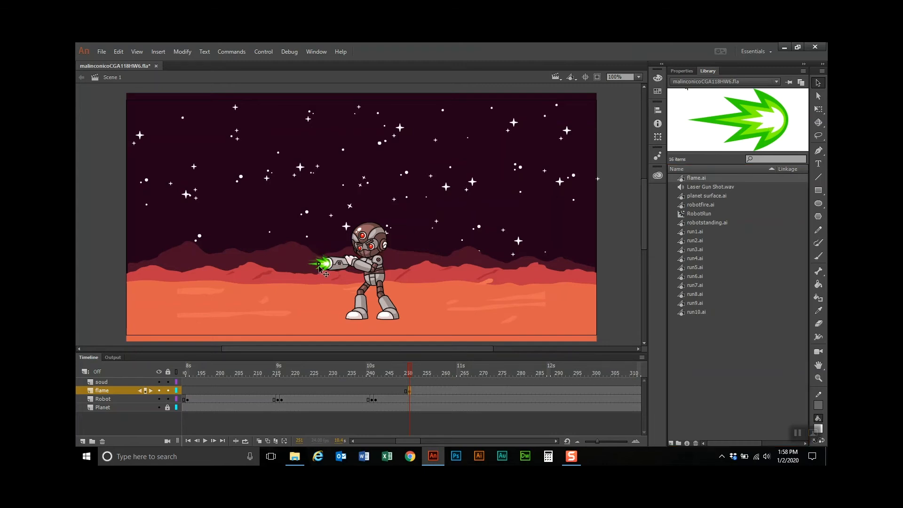
left_click(318, 265)
key("Up")
Insert a keyframe at frame 266 of the flame layer and move the flame straight out past the stage's left edge
left_click(465, 391)
right_click(464, 391)
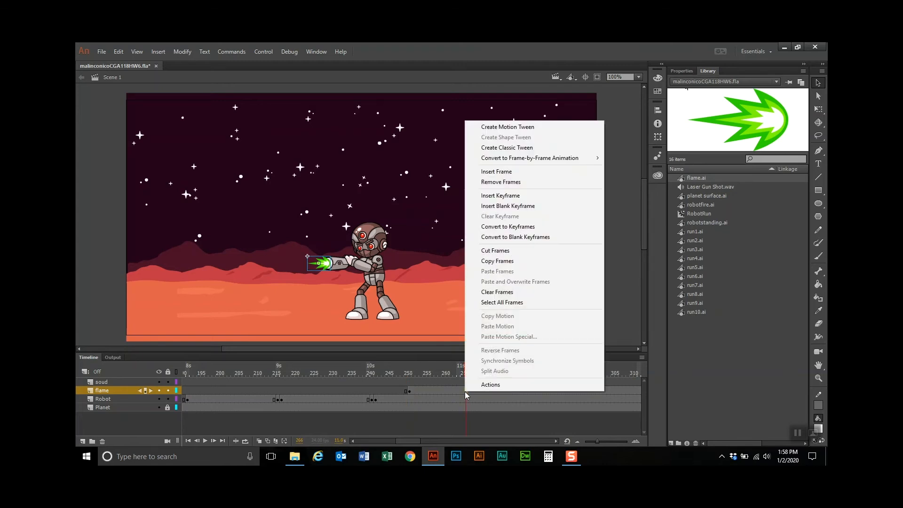
left_click(511, 196)
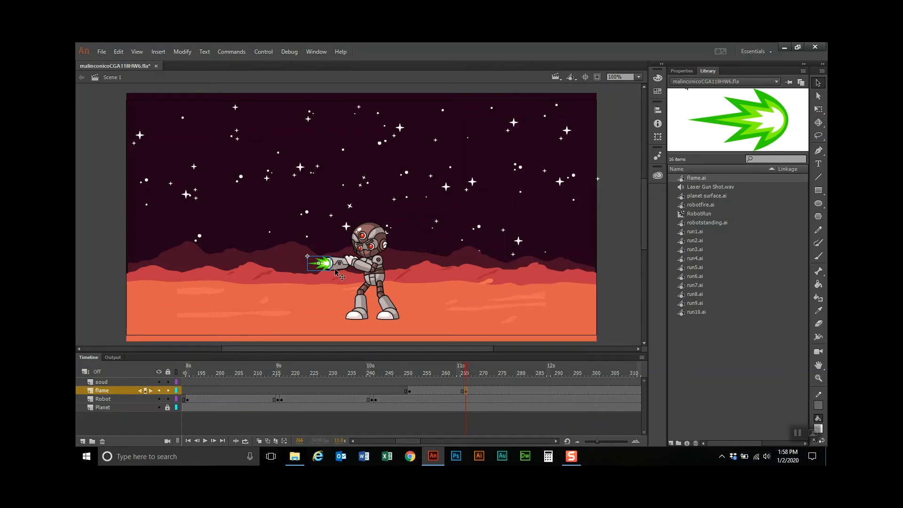
left_click_drag(328, 271, 110, 271)
Create a classic tween on the flame layer from frame 251 to 266 and scrub through it to check the shot
left_click(409, 392)
right_click(411, 391)
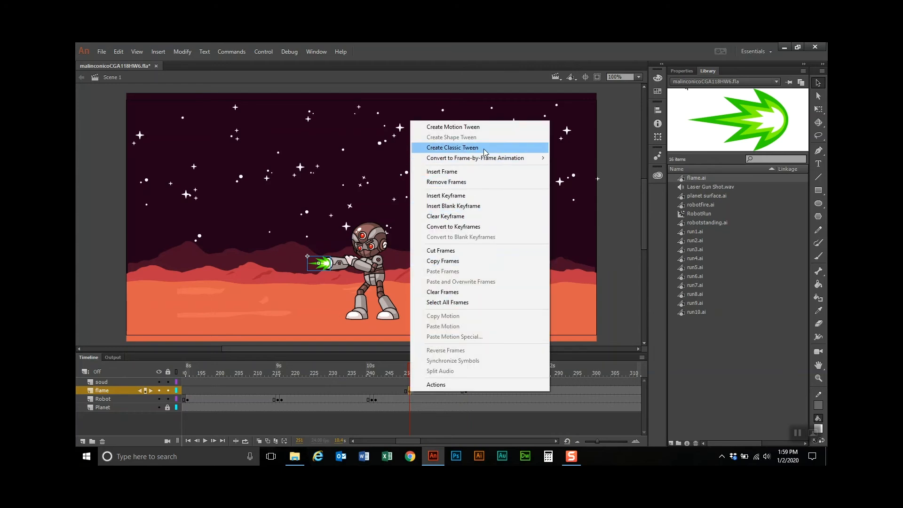
left_click(485, 149)
left_click(410, 370)
left_click_drag(411, 370, 465, 376)
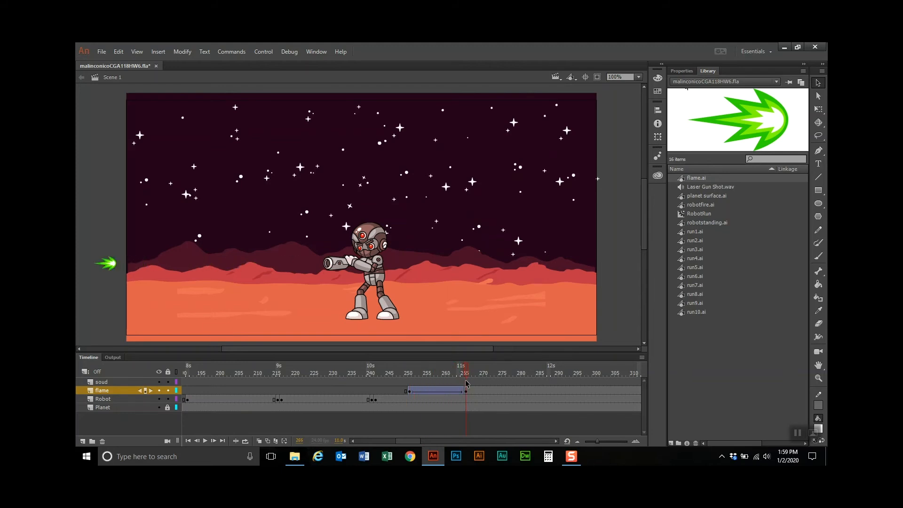
Insert a blank keyframe at frame 267 of the flame layer and place a new flame.ai at the gun's muzzle
left_click(469, 391)
right_click(470, 391)
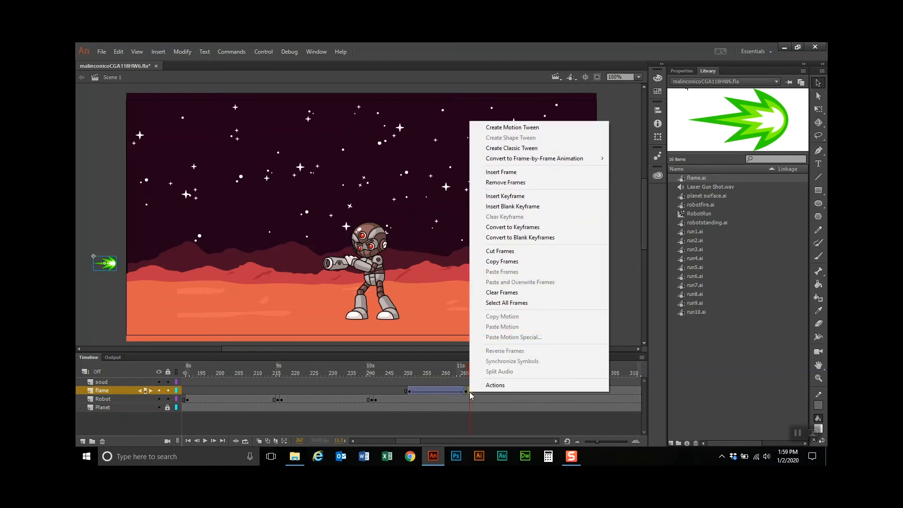
left_click(512, 206)
left_click_drag(698, 139, 433, 231)
mouse_move(319, 266)
left_mouse_down()
mouse_move(314, 260)
mouse_move(326, 273)
left_mouse_up()
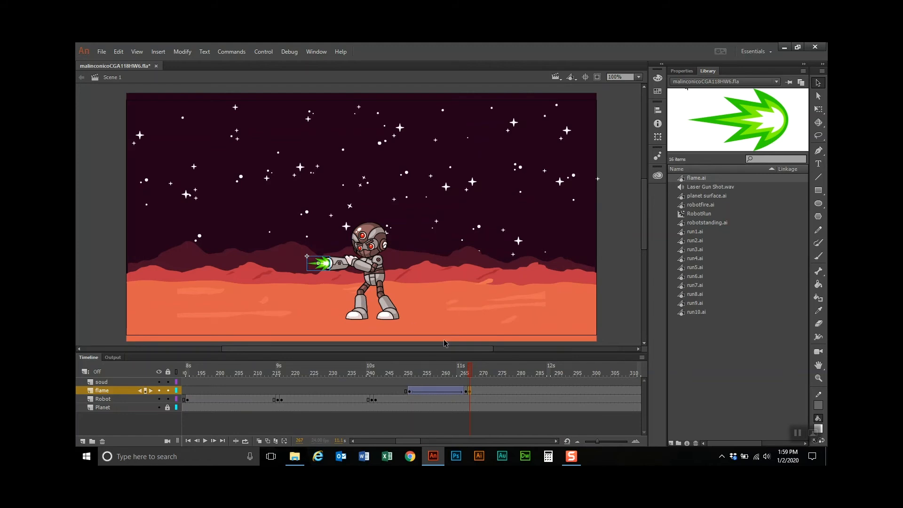
Insert a keyframe at frame 282 of the flame layer and move the second flame off the stage's left edge
left_click(524, 390)
right_click(524, 391)
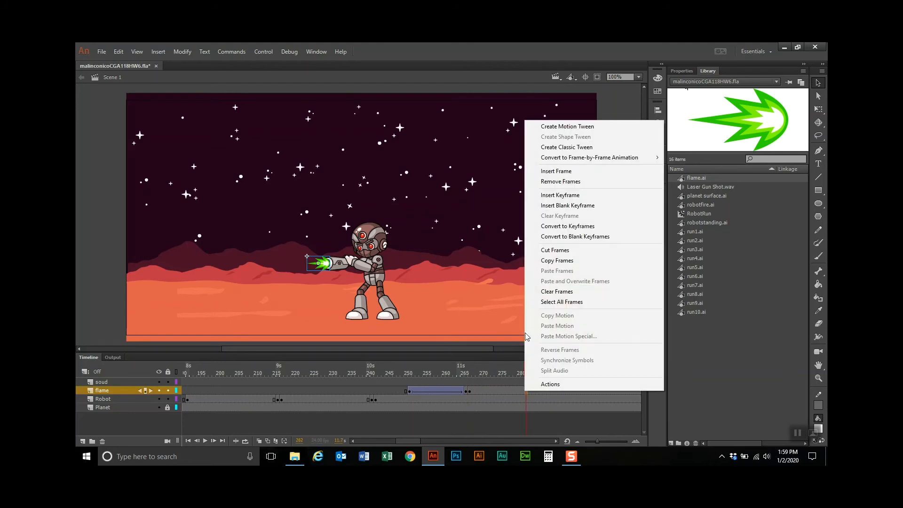
left_click(560, 194)
left_click_drag(326, 263, 115, 267)
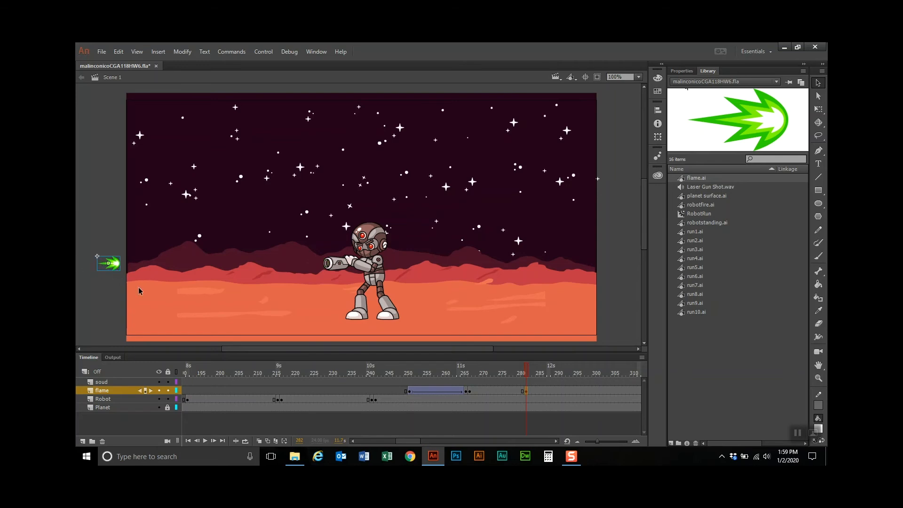
Create a classic tween for the second flame shot, from frame 267 to 282
left_click(471, 391)
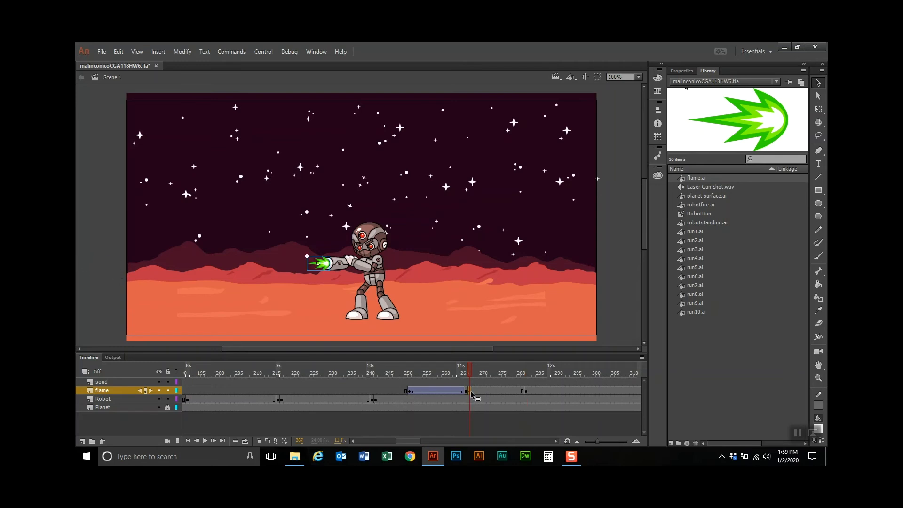
right_click(470, 391)
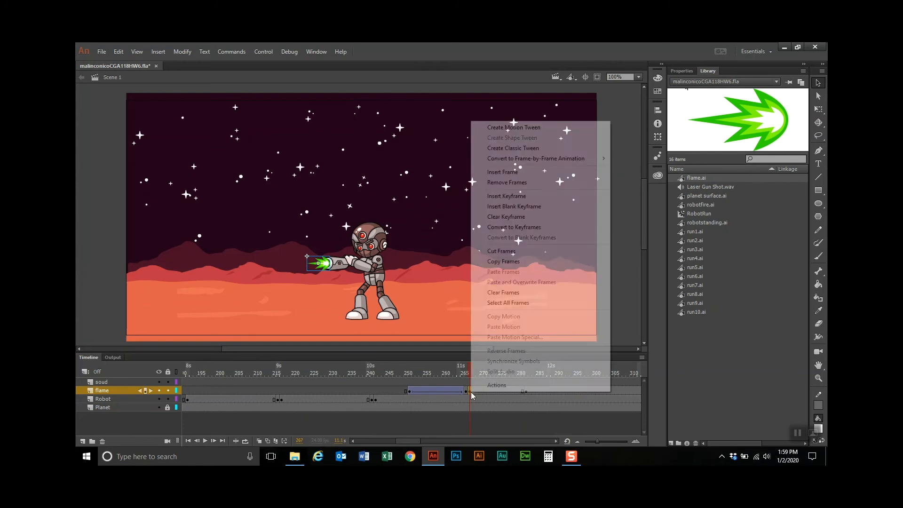
left_click(536, 149)
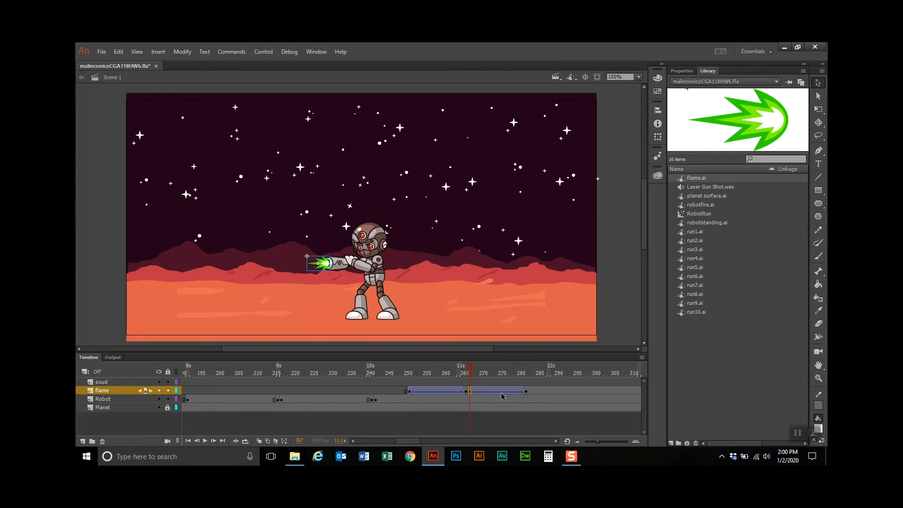
Copy the second flame shot's frames, from 267 to 282, on the flame layer
left_click_drag(527, 392, 470, 394)
left_click_drag(527, 395, 471, 394)
left_click(119, 52)
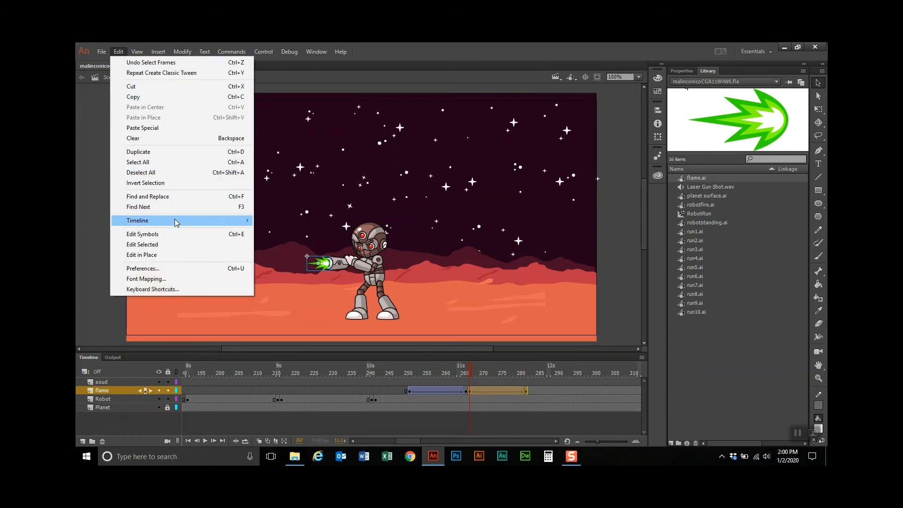
mouse_move(177, 226)
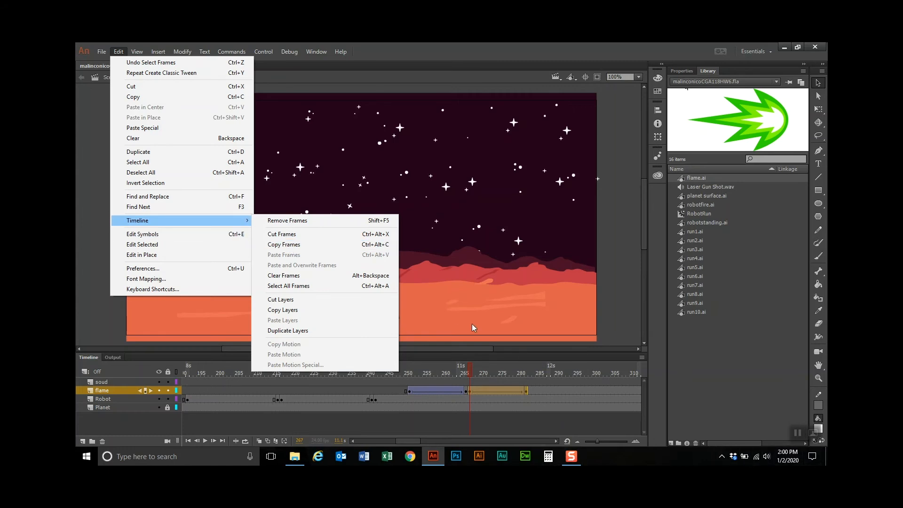
left_click(298, 245)
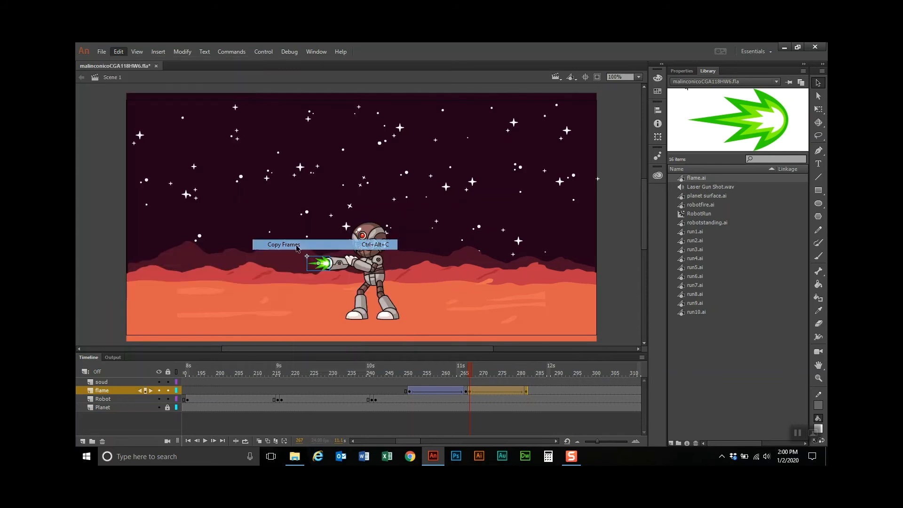
Paste the copied flame shot at frame 283 of the flame layer, scrub through it to frame 300 and save the file
left_click(530, 391)
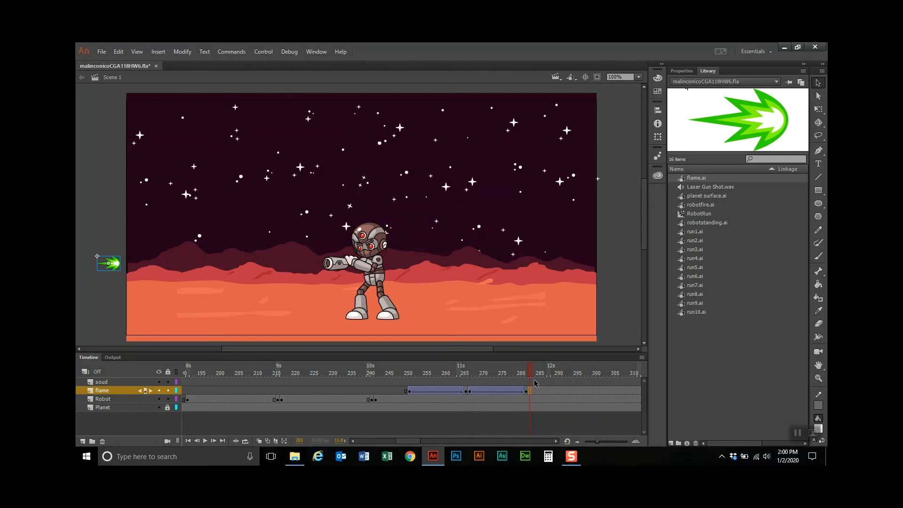
left_click(120, 51)
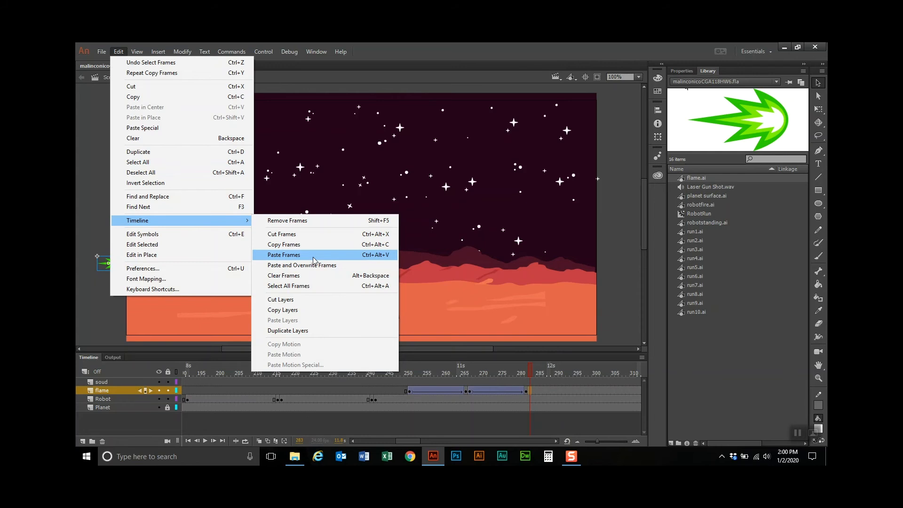
left_click(313, 259)
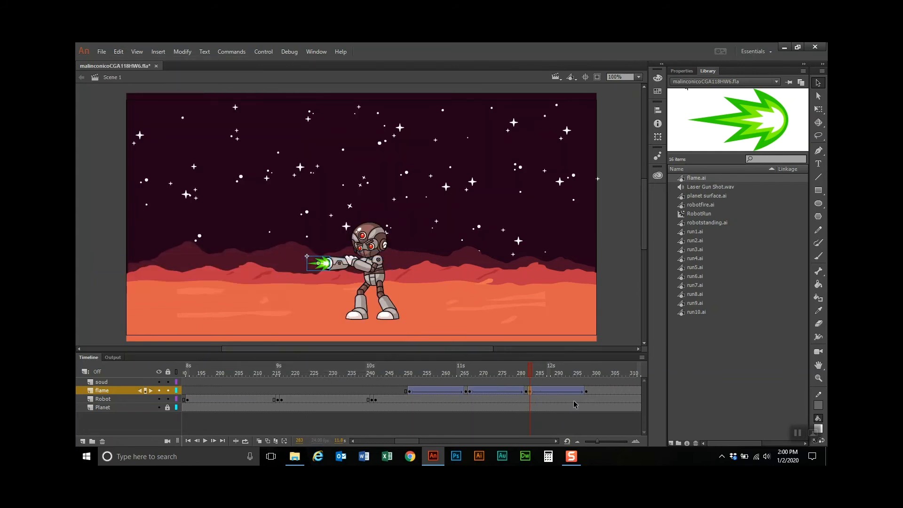
left_click_drag(531, 370, 594, 376)
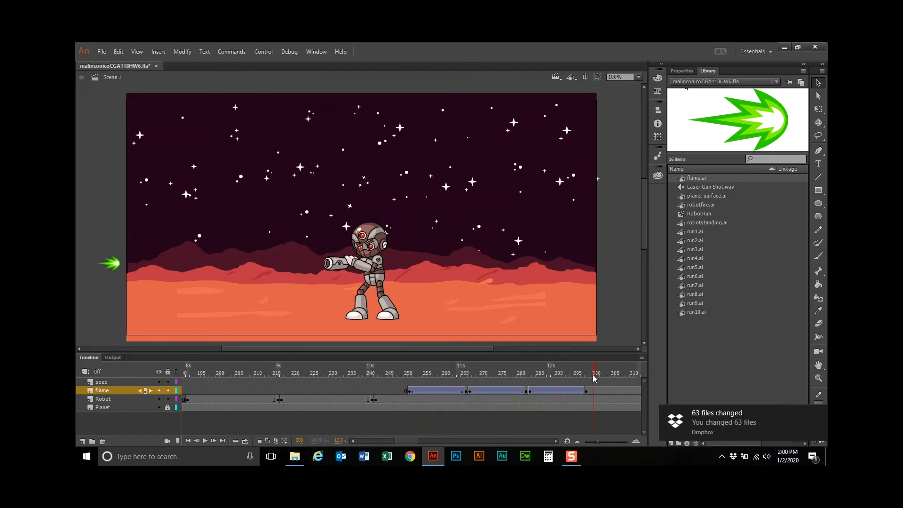
key("ctrl+s")
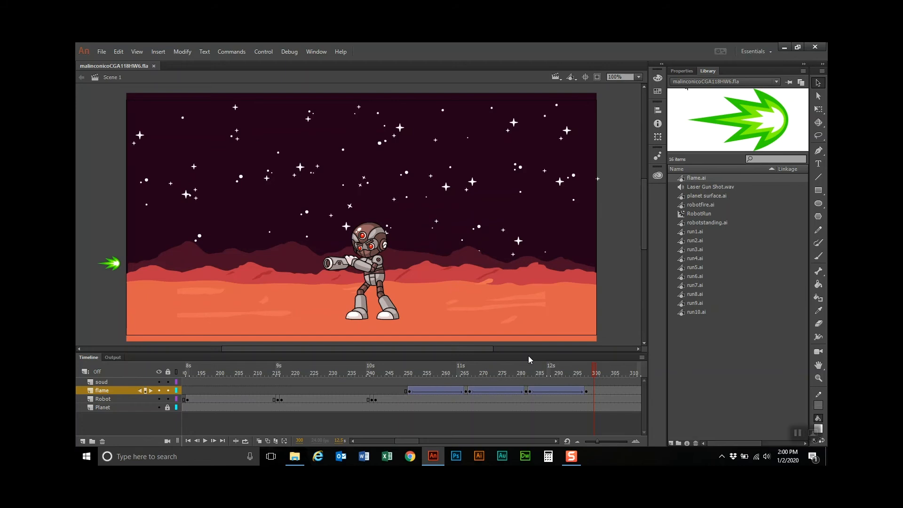
left_click(557, 441)
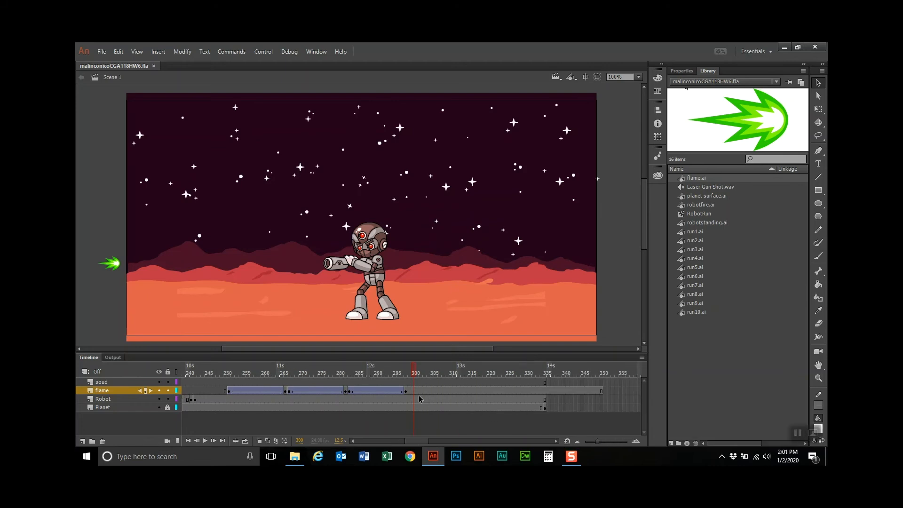
left_click(409, 390)
right_click(410, 391)
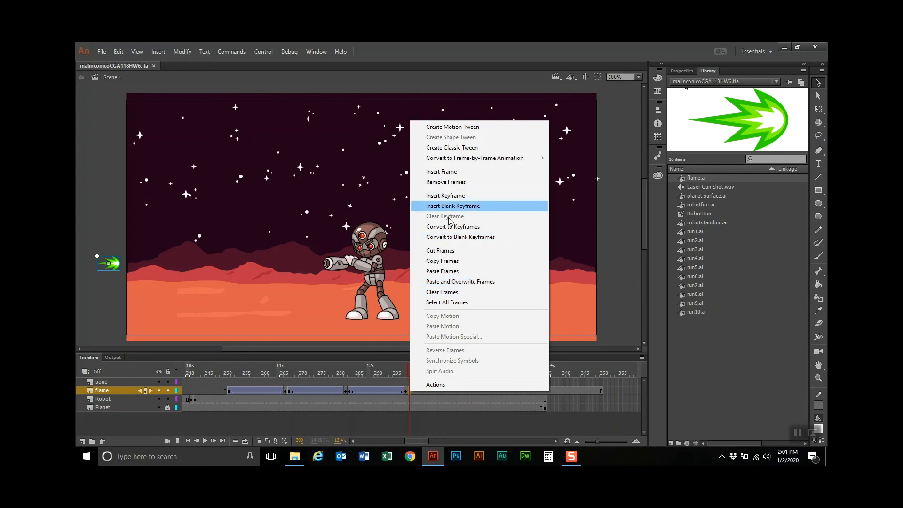
left_click(476, 405)
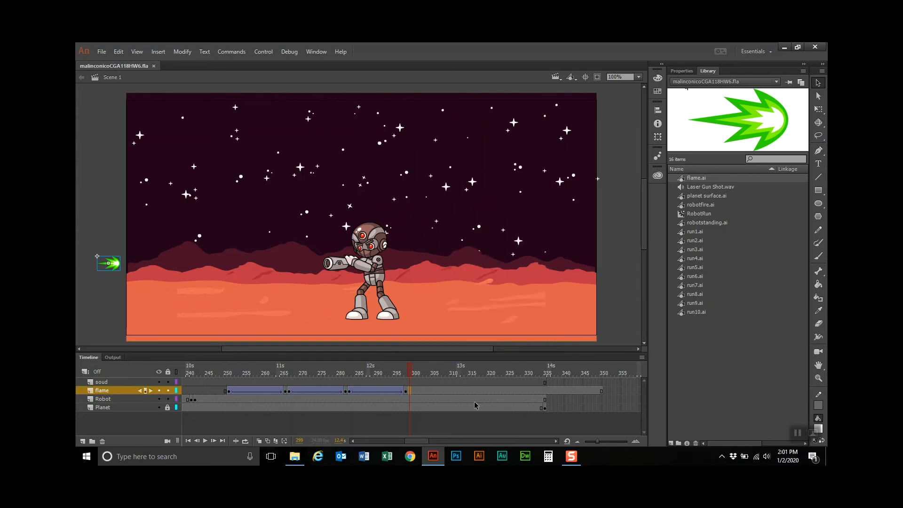
Insert a keyframe at frame 299 of the Robot layer
left_click(409, 400)
right_click(409, 400)
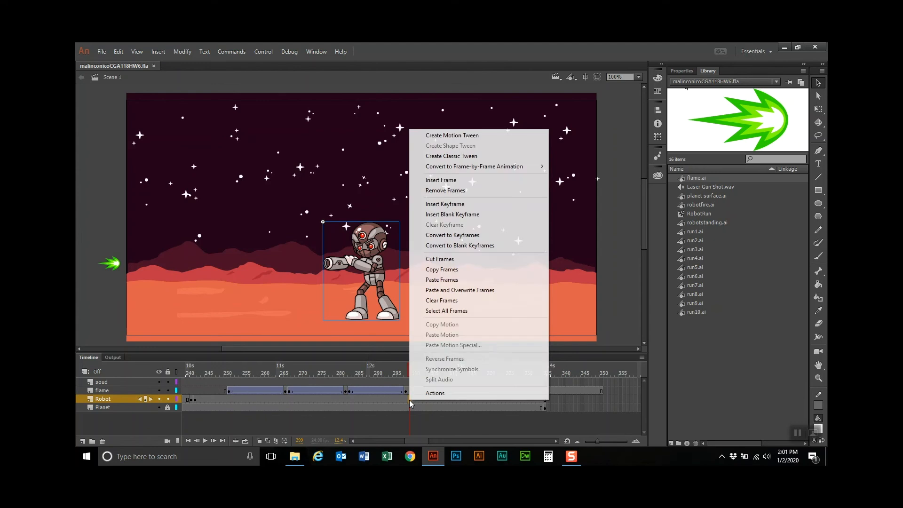
left_click(453, 205)
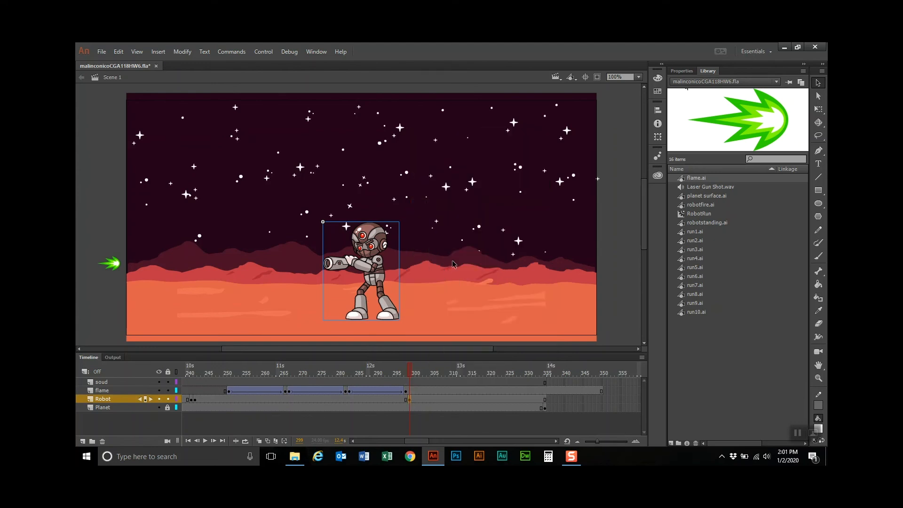
Swap the robot at frame 299 for the RobotRun symbol and, with onion skinning on, move it over the previous firing pose
left_click(683, 71)
left_click(777, 113)
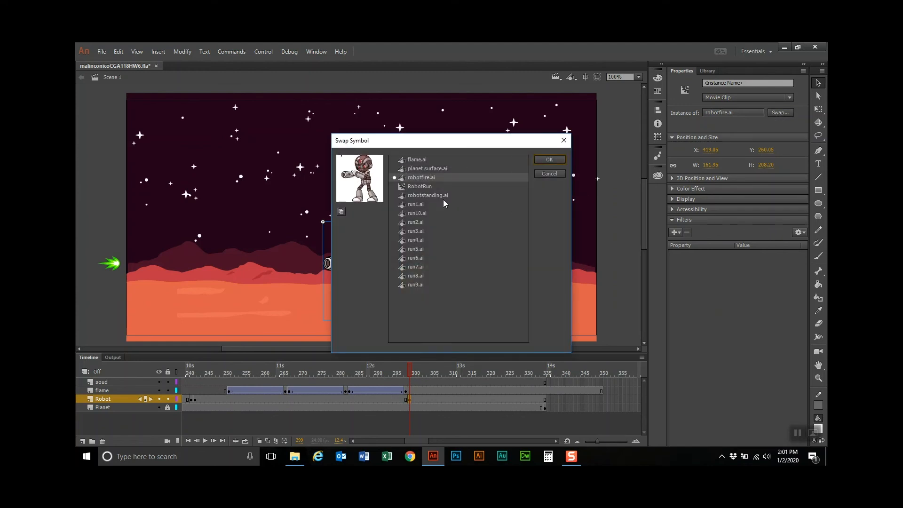
left_click(426, 186)
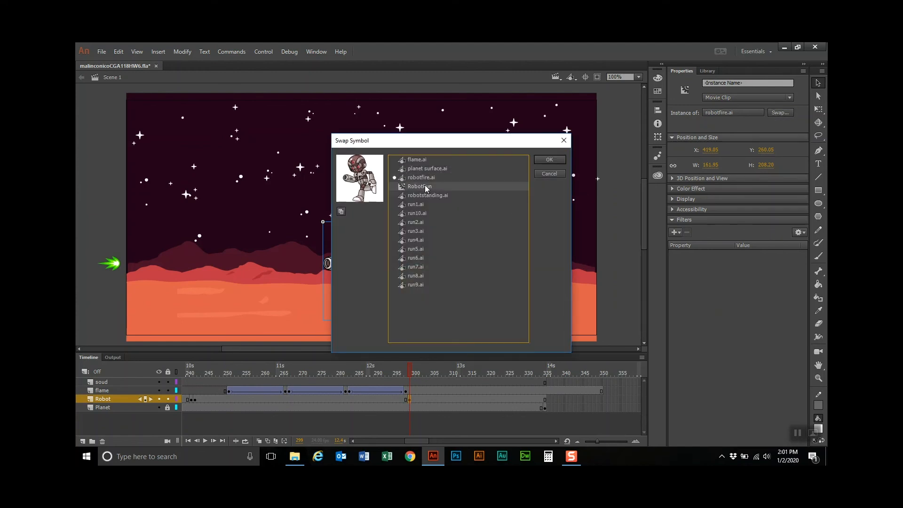
left_click(546, 160)
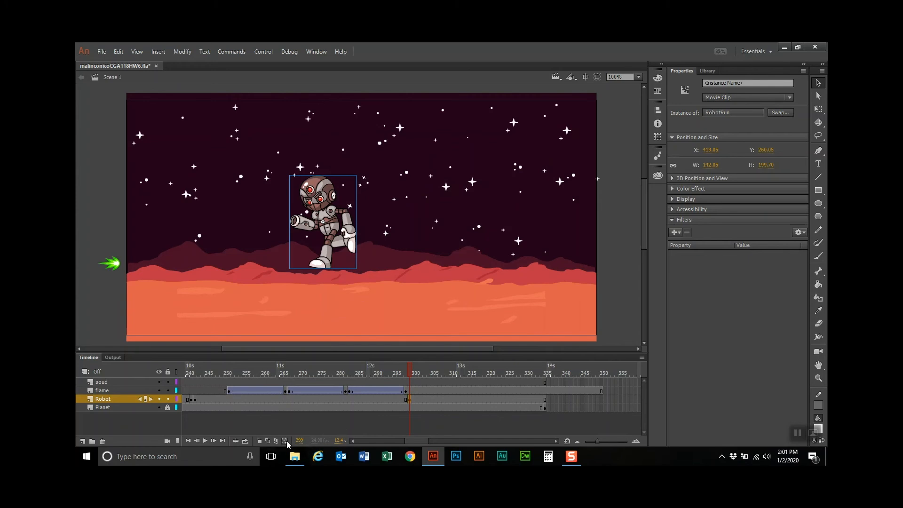
left_click(259, 441)
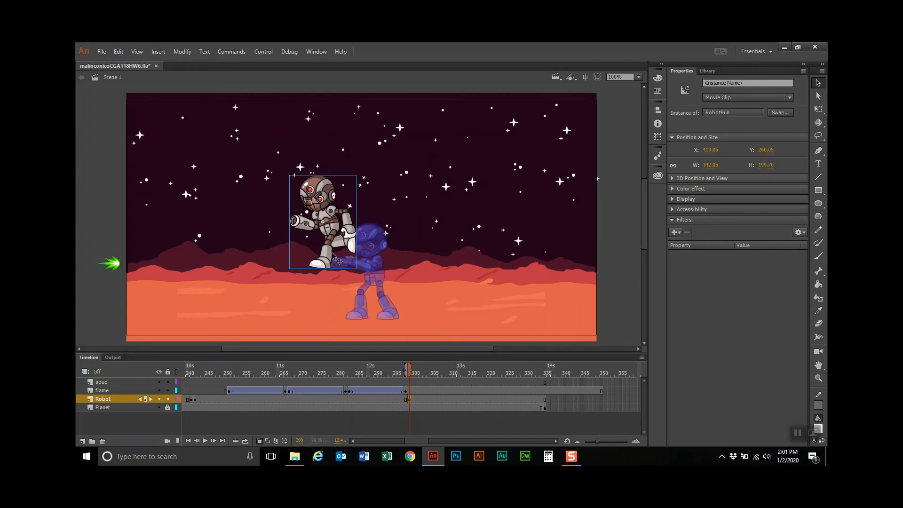
left_click_drag(330, 255, 365, 302)
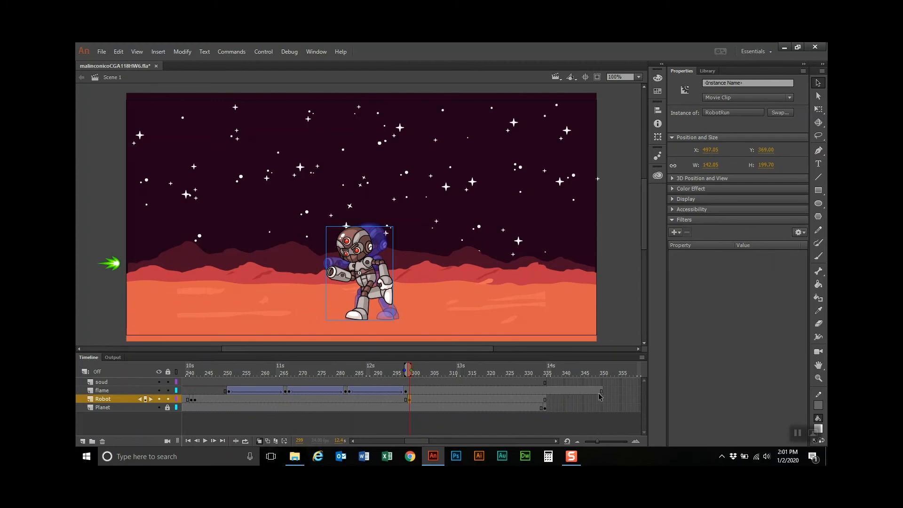
Insert a keyframe at frame 335 of the Robot layer and move the running robot off the stage's left edge
left_click(546, 400)
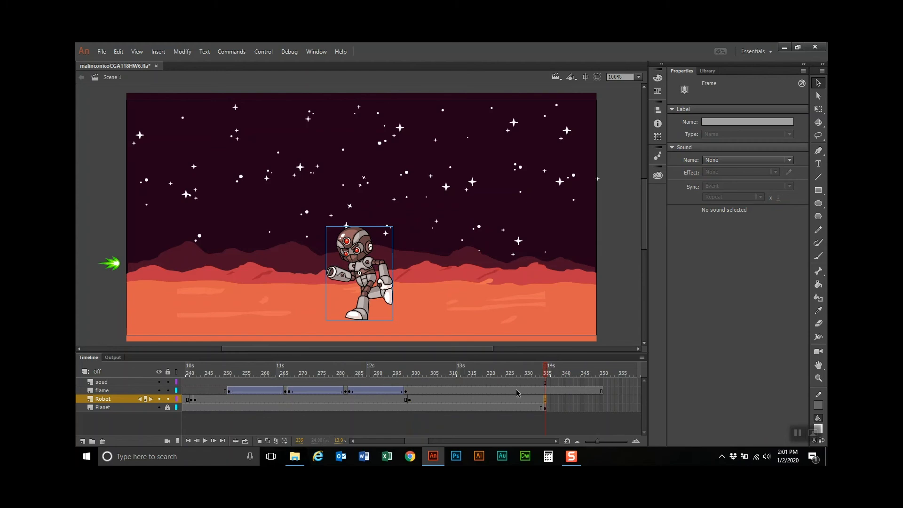
right_click(544, 398)
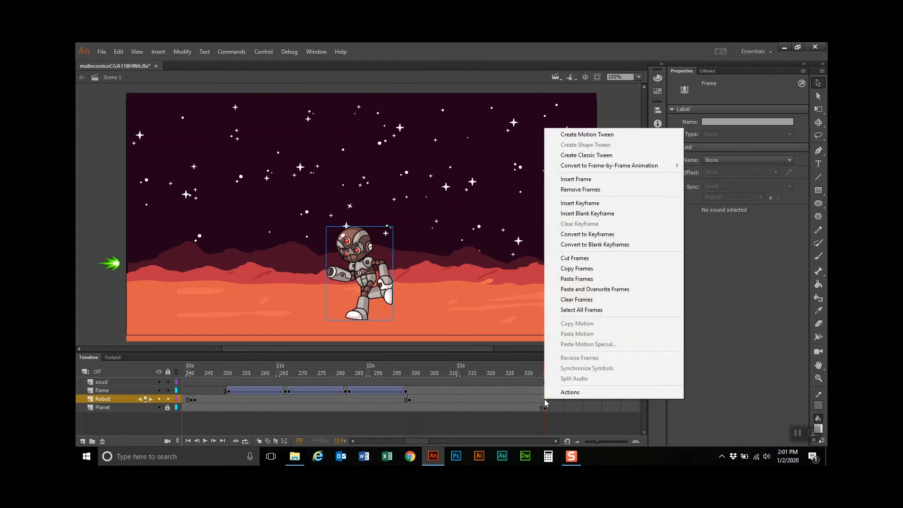
left_click(586, 203)
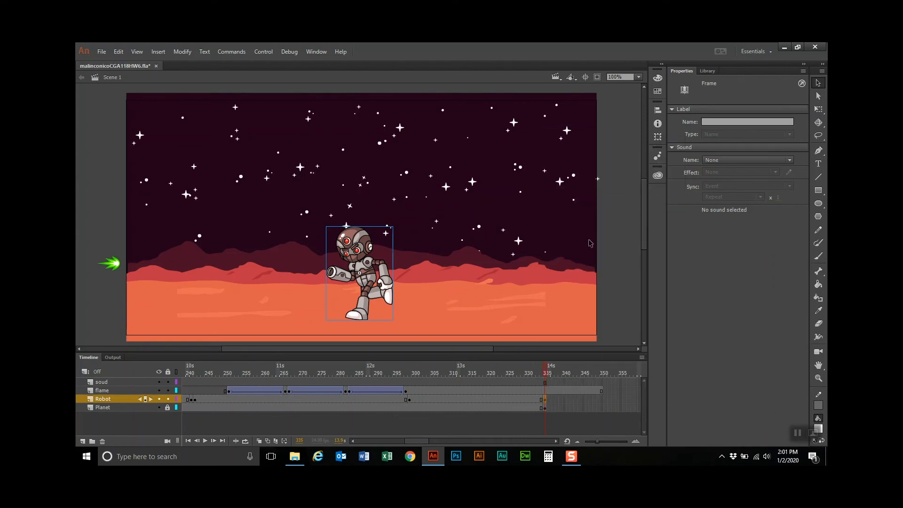
left_click_drag(379, 291, 104, 296)
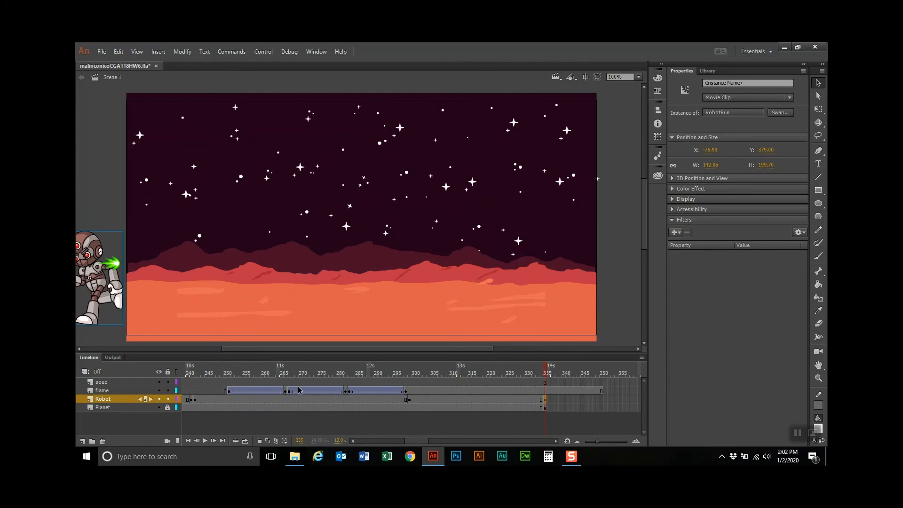
Create a classic tween for the robot's run-off, from frame 299 to 335 of the Robot layer
left_click(410, 400)
right_click(410, 400)
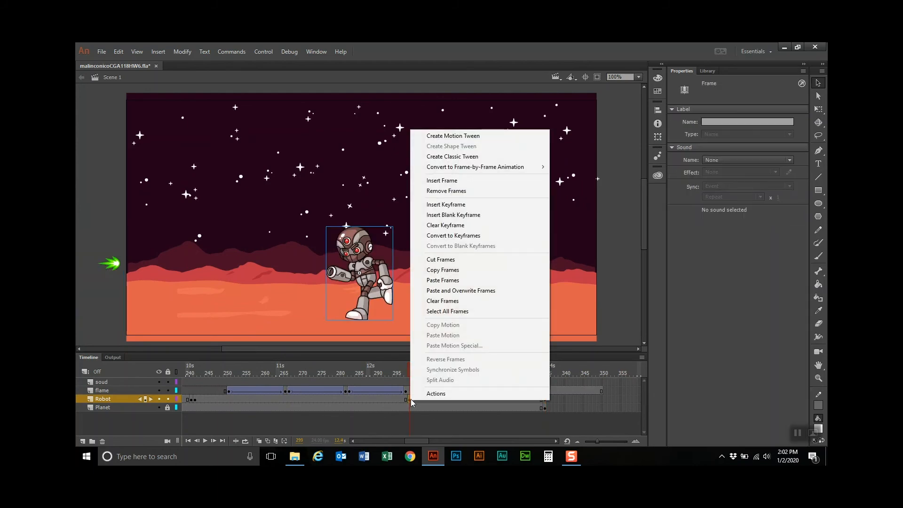
left_click(470, 158)
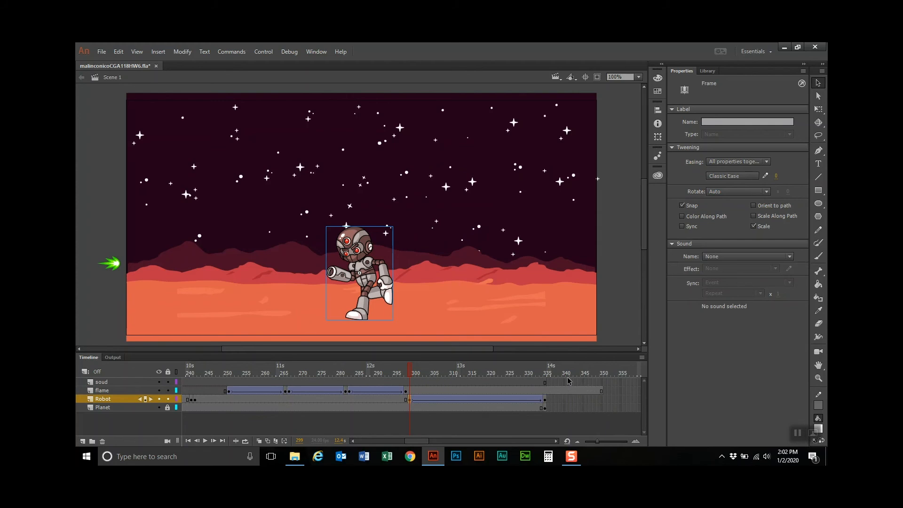
Remove the surplus flame-layer frames after frame 335, up to frame 350
left_click(602, 391)
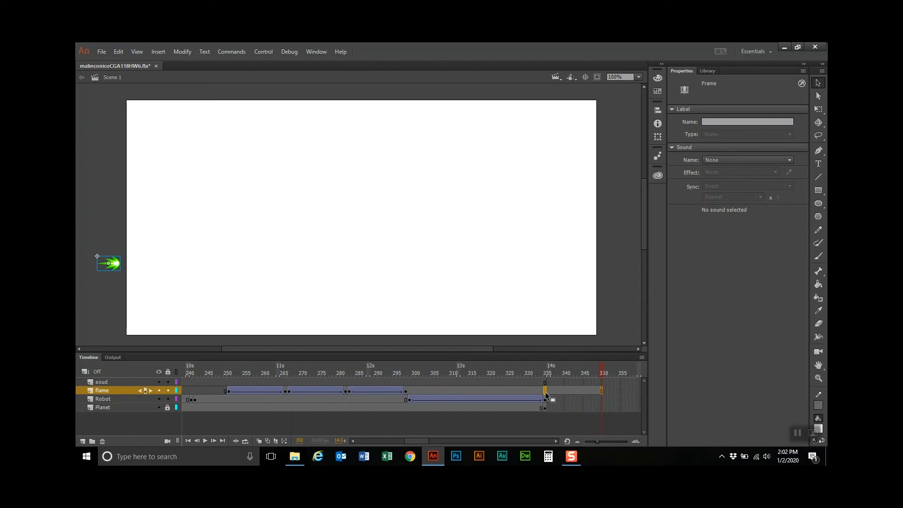
left_click_drag(546, 391, 549, 393)
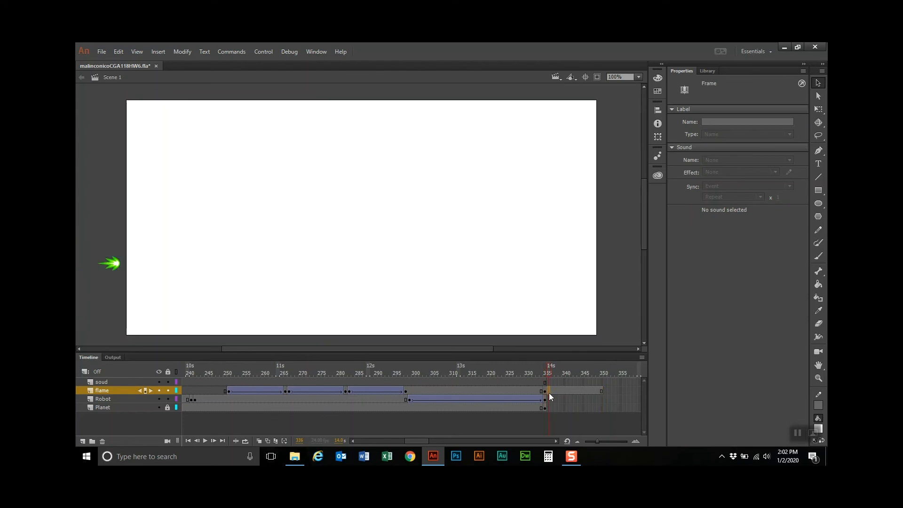
right_click(603, 393)
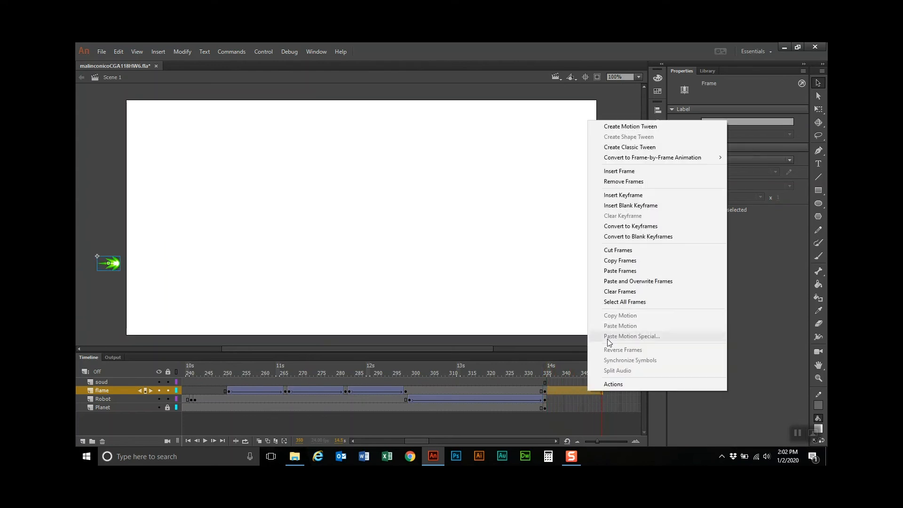
left_click(644, 293)
right_click(570, 390)
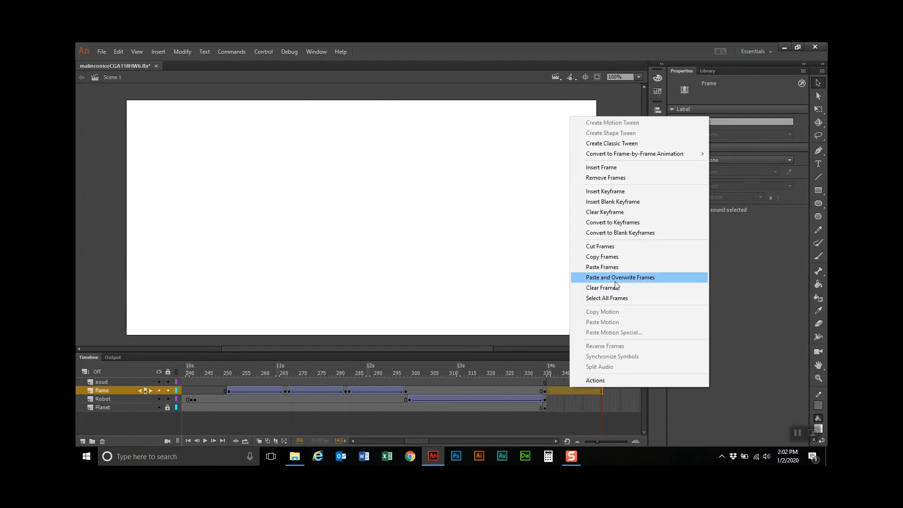
left_click(615, 179)
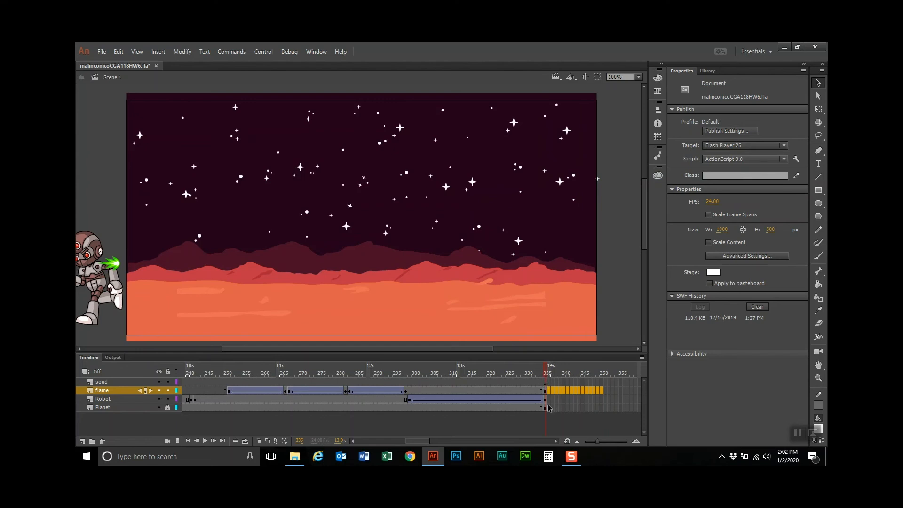
Insert a keyframe at frame 247 of the soud layer and assign the Laser Gun Shot.wav sound to it
left_click_drag(416, 440, 407, 443)
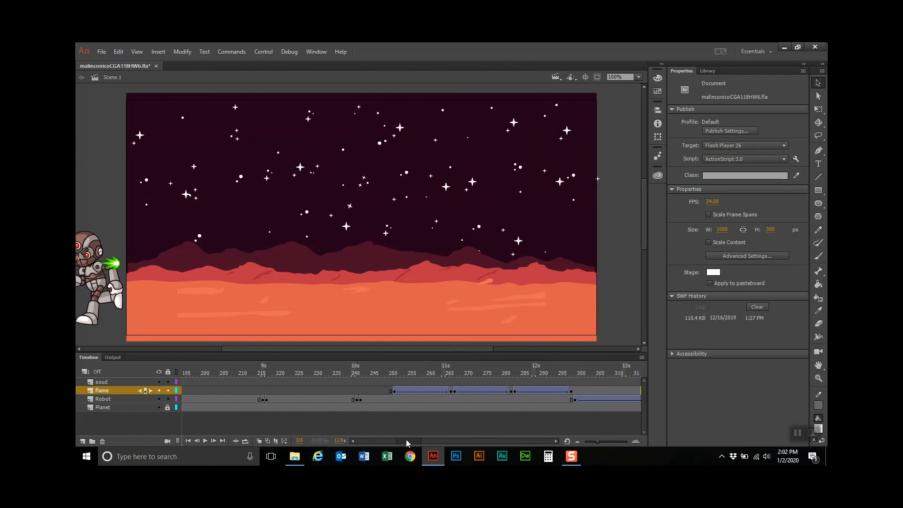
left_click(394, 381)
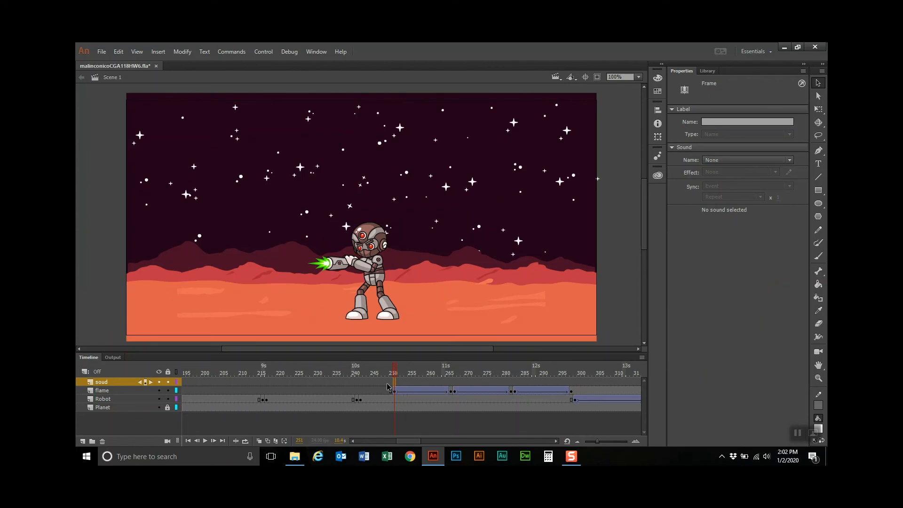
left_click(385, 382)
left_click(380, 382)
right_click(379, 382)
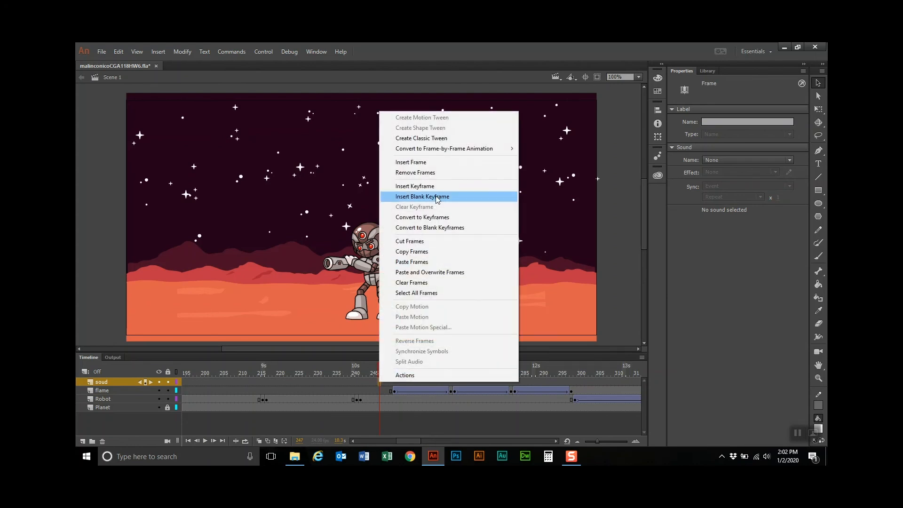
left_click(438, 188)
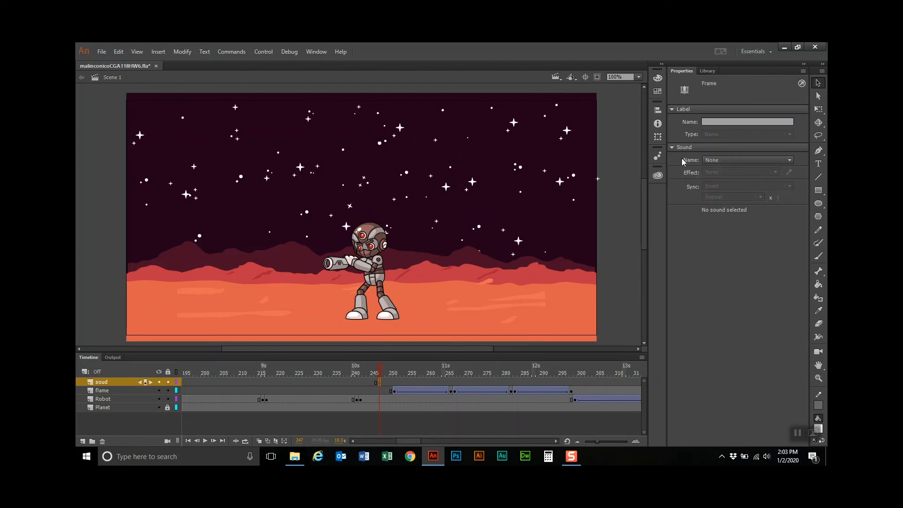
left_click(712, 160)
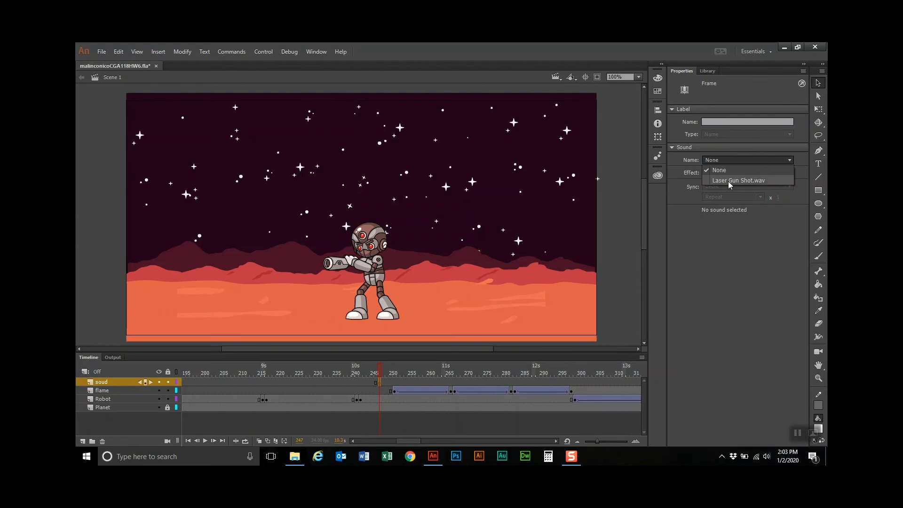
left_click(728, 181)
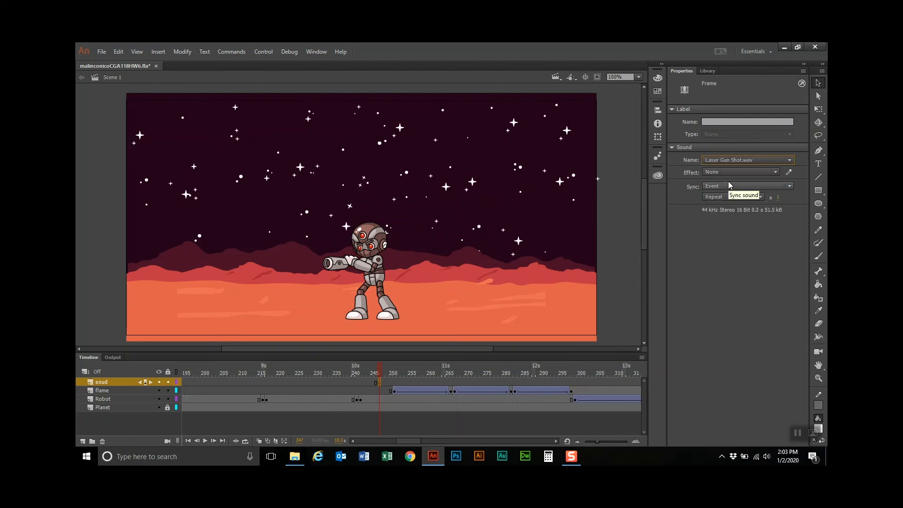
Insert a keyframe at frame 263 of the soud layer and assign the Laser Gun Shot.wav sound to it
left_click(439, 383)
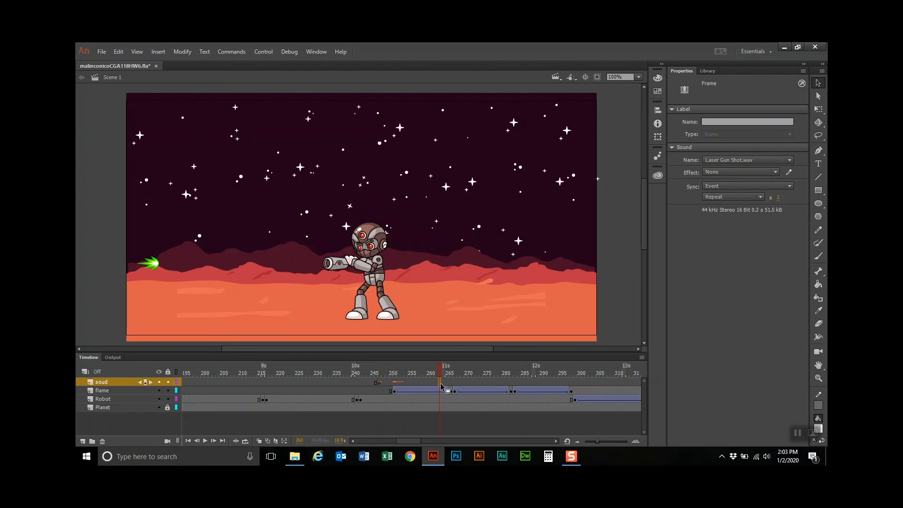
right_click(441, 386)
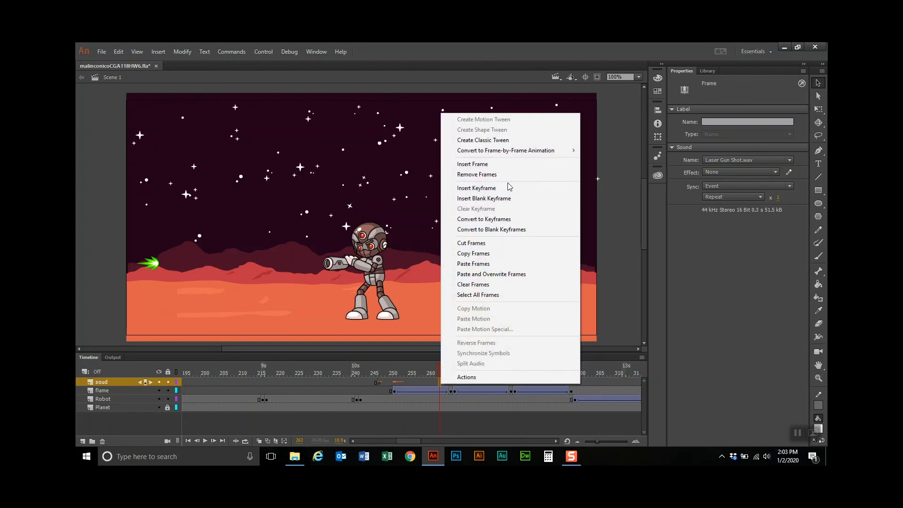
left_click(506, 188)
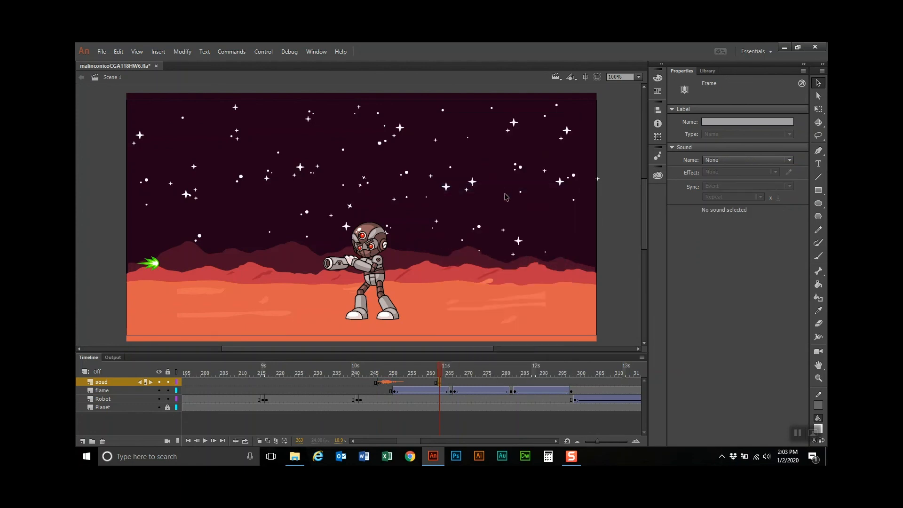
left_click(712, 160)
left_click(714, 180)
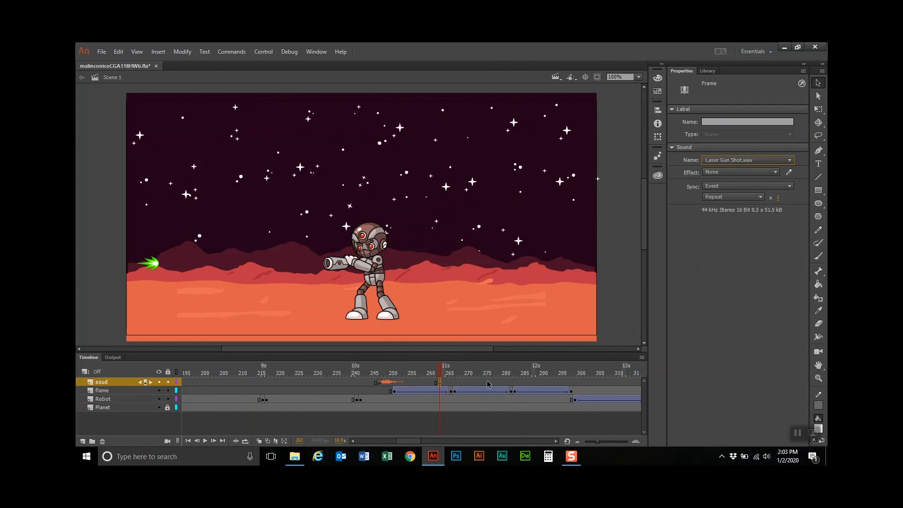
Insert a keyframe at frame 279 of the soud layer and assign the Laser Gun Shot.wav sound to it
left_click(501, 387)
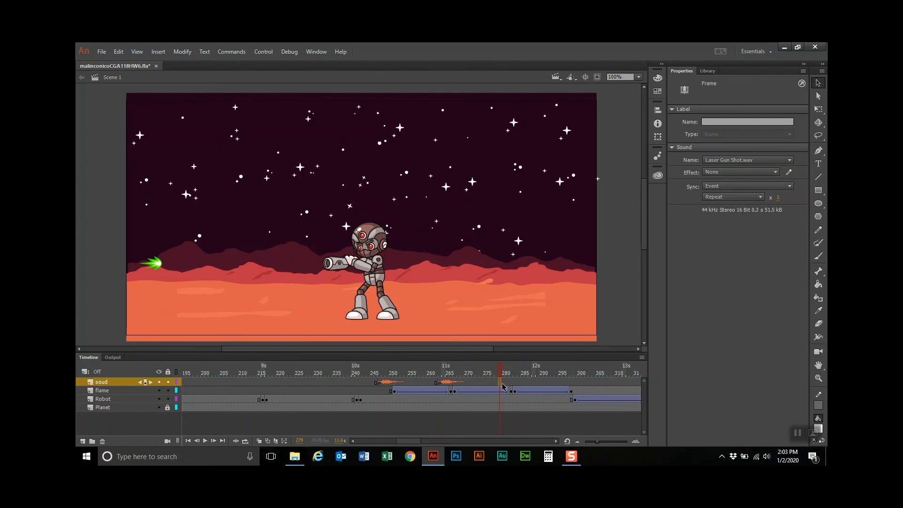
right_click(501, 386)
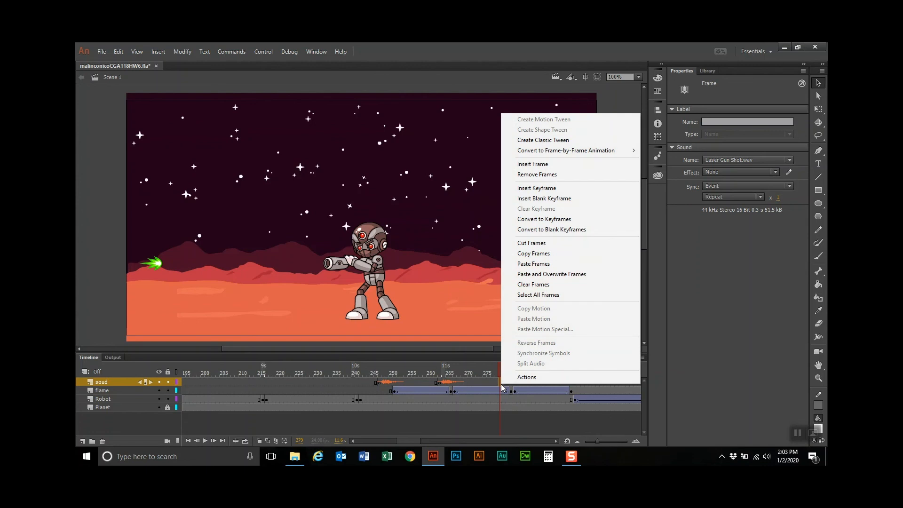
left_click(560, 188)
left_click(709, 160)
left_click(715, 177)
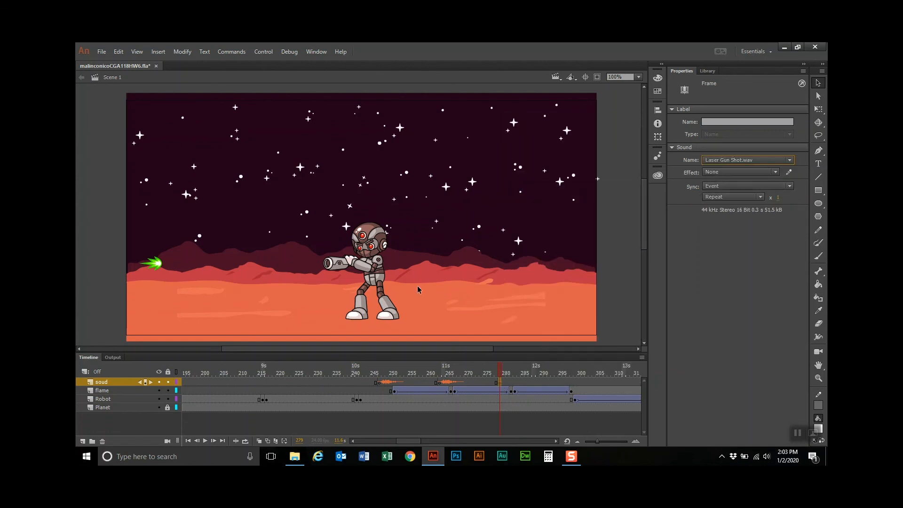
Save the document and review the laser shots and the robot's run-off on the timeline
left_click(102, 52)
left_click(116, 143)
left_click_drag(498, 369, 355, 363)
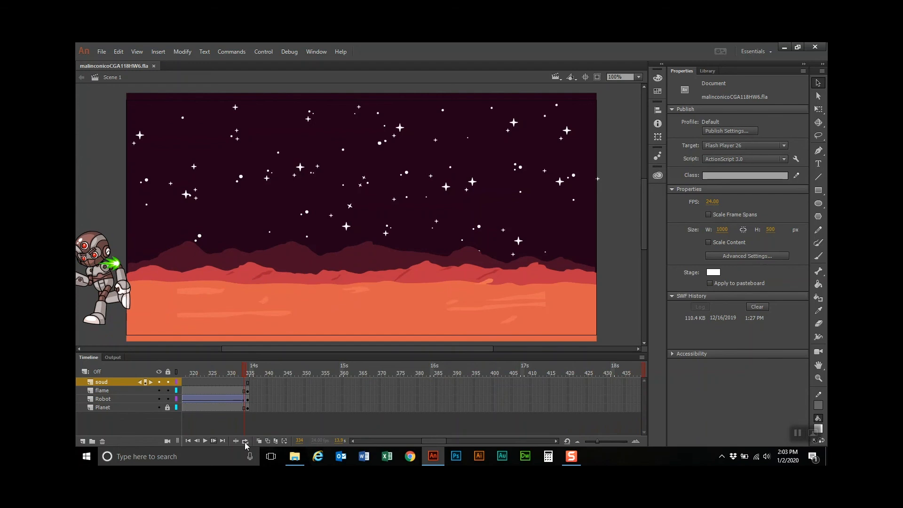
left_click_drag(414, 440, 398, 445)
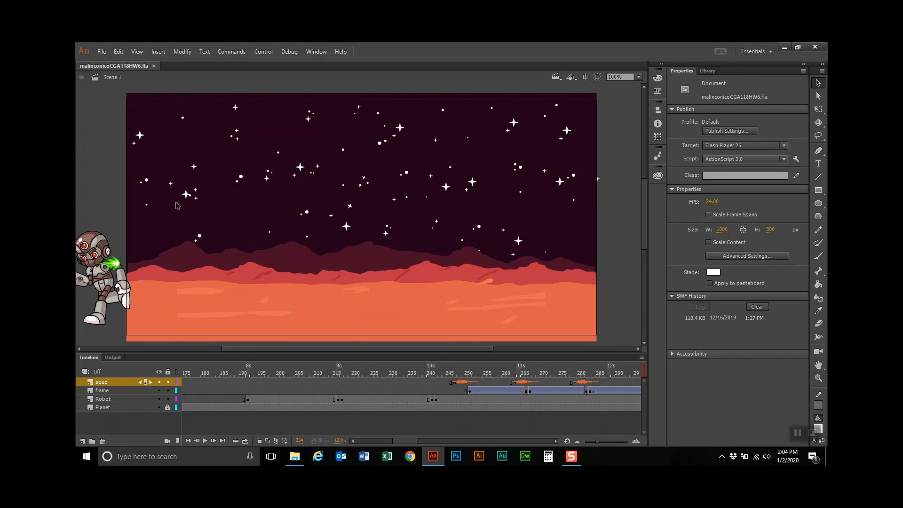
Test the movie to check the whole robot animation, and close the preview window
left_click(103, 52)
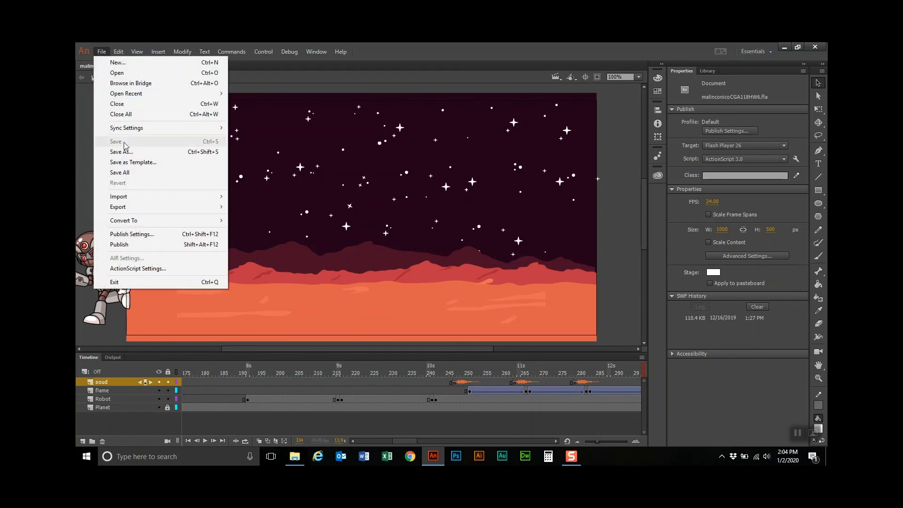
left_click(266, 51)
left_click(265, 51)
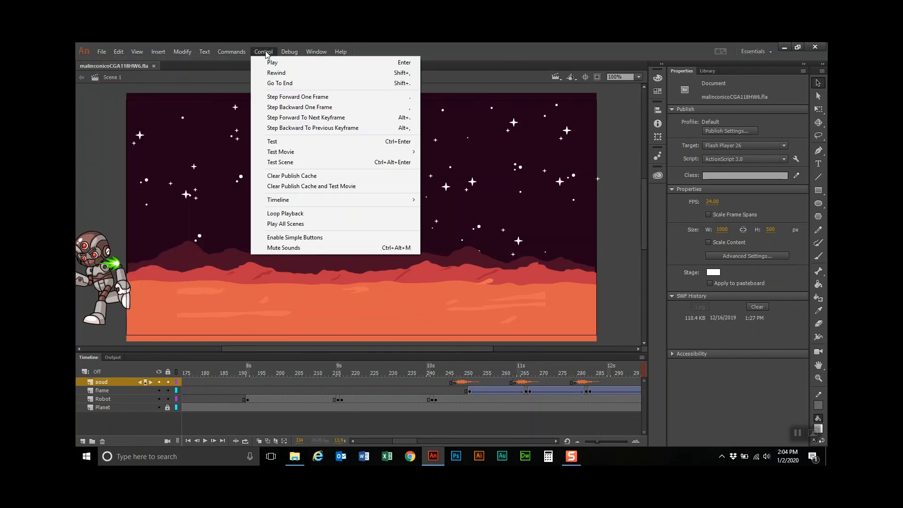
left_click(273, 141)
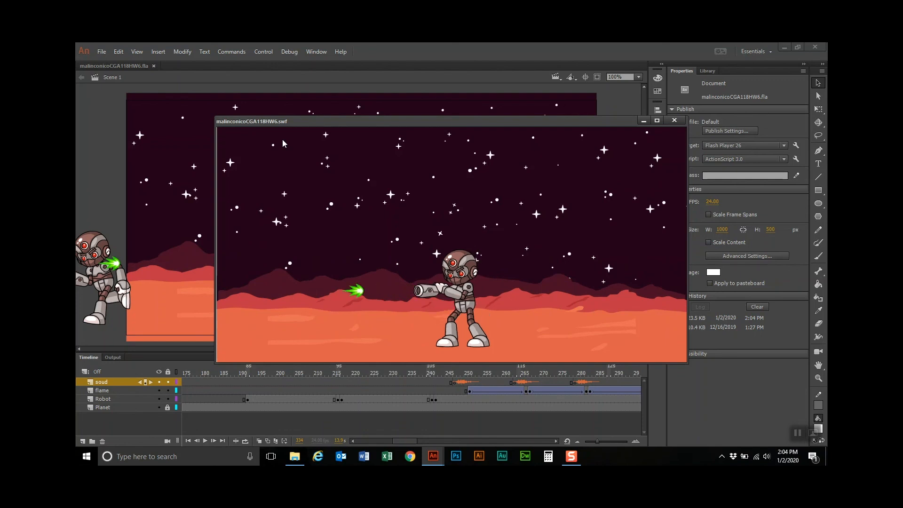
left_click(674, 120)
Create a classic tween for the robot's run-in, from frame 192 to 216 of the Robot layer
left_click_drag(402, 371, 180, 352)
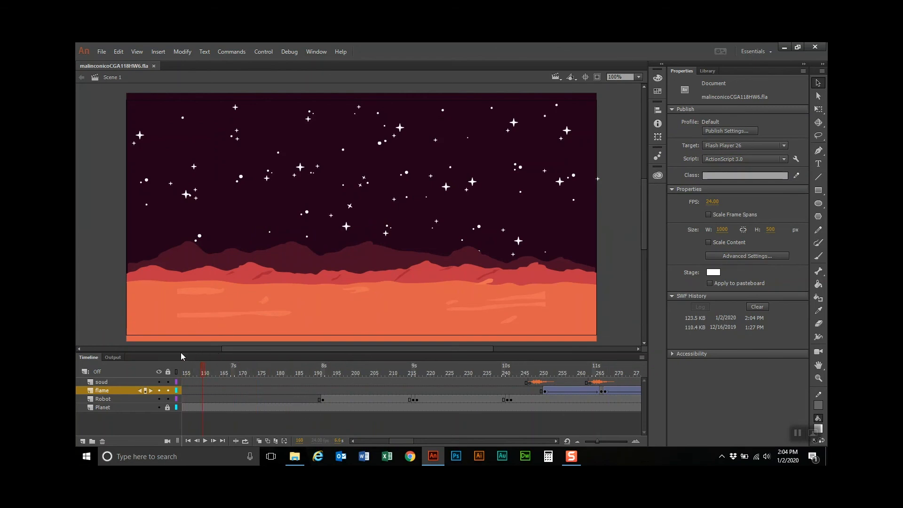
left_click_drag(317, 361, 329, 363)
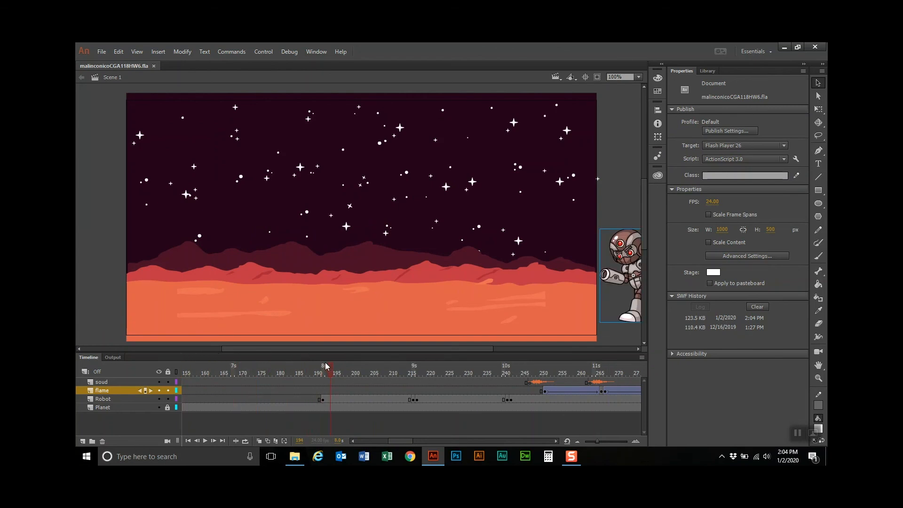
left_click_drag(323, 362, 414, 372)
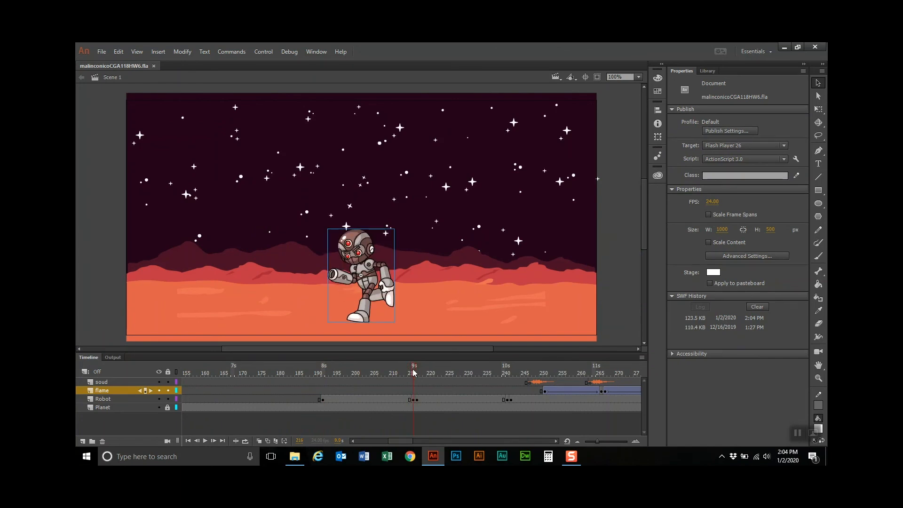
left_click(322, 399)
right_click(322, 401)
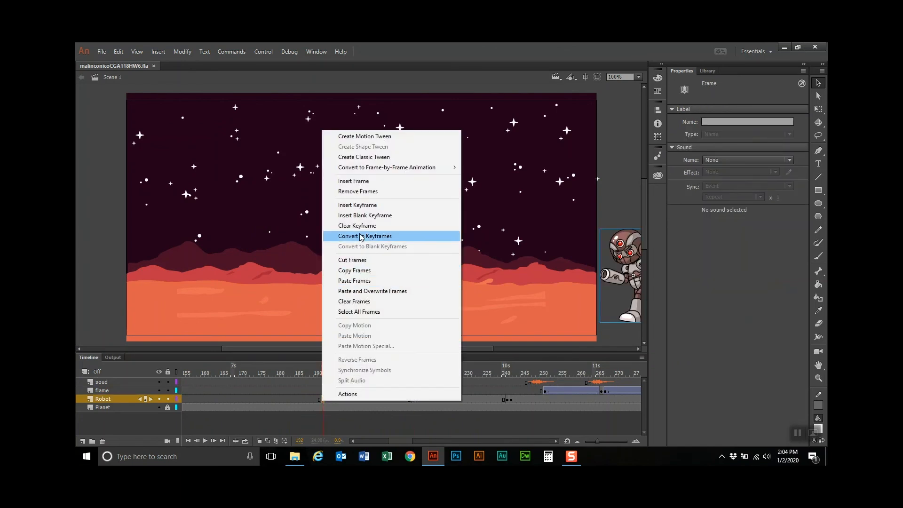
left_click(374, 158)
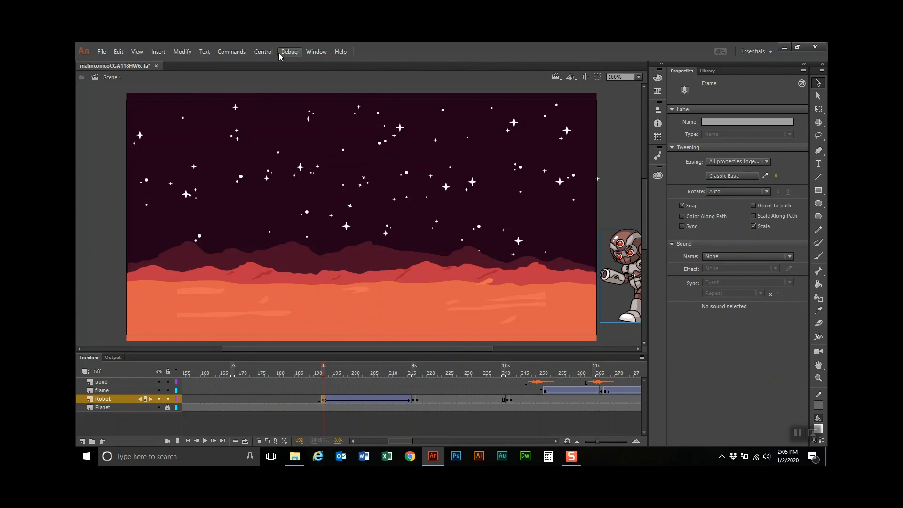
Test the movie with the tweened run-in, close the preview, and save the document
left_click(264, 52)
left_click(284, 137)
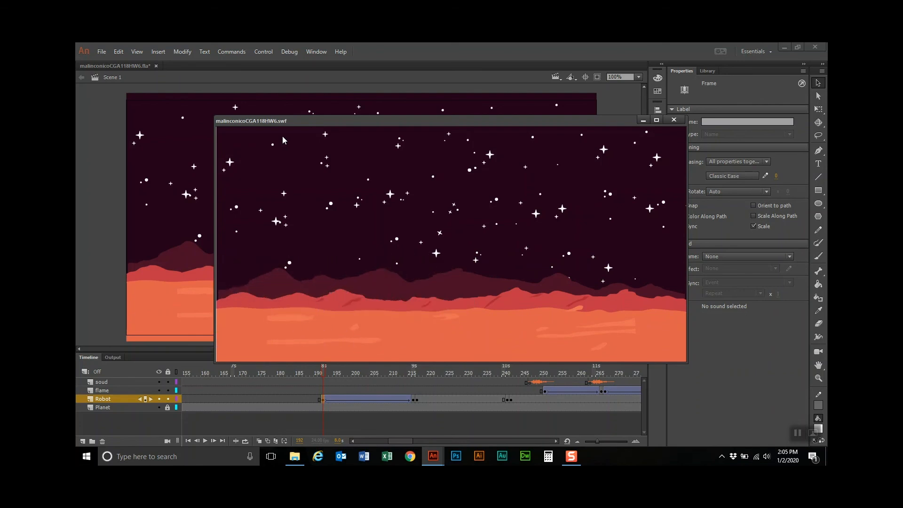
left_click(676, 119)
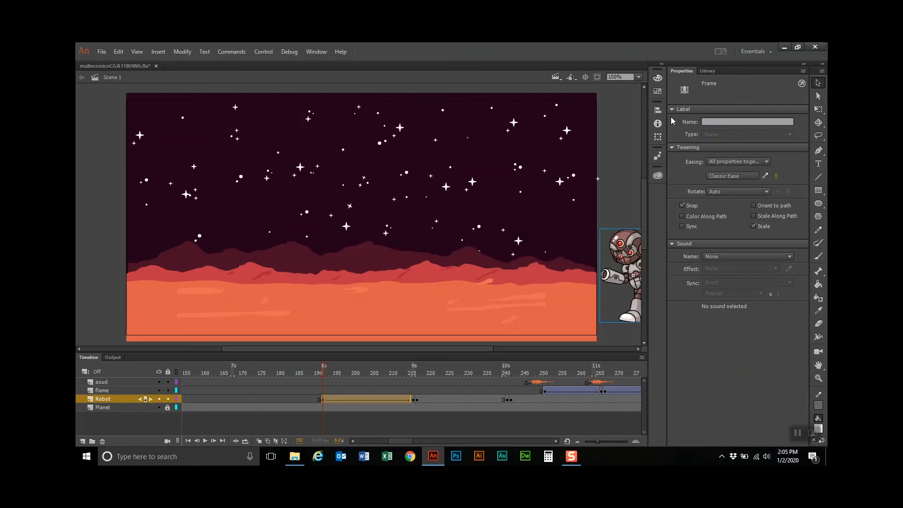
left_click(102, 52)
left_click(112, 142)
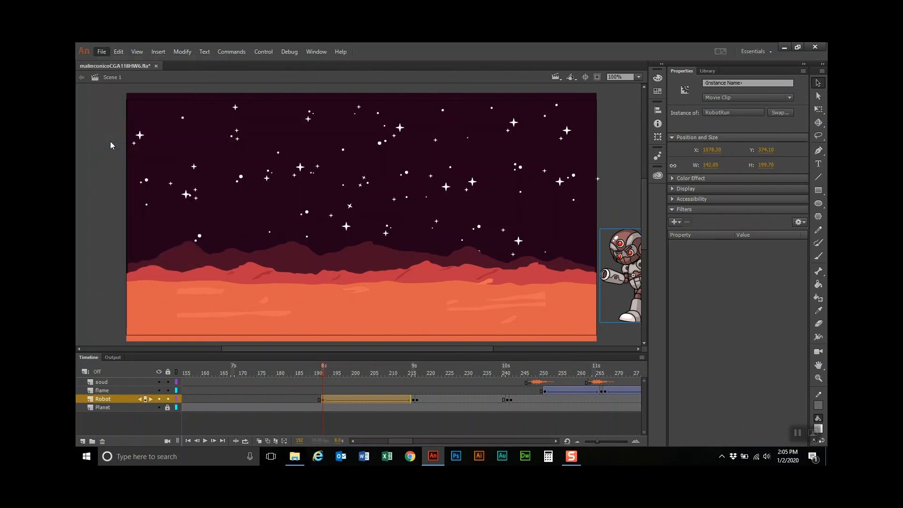